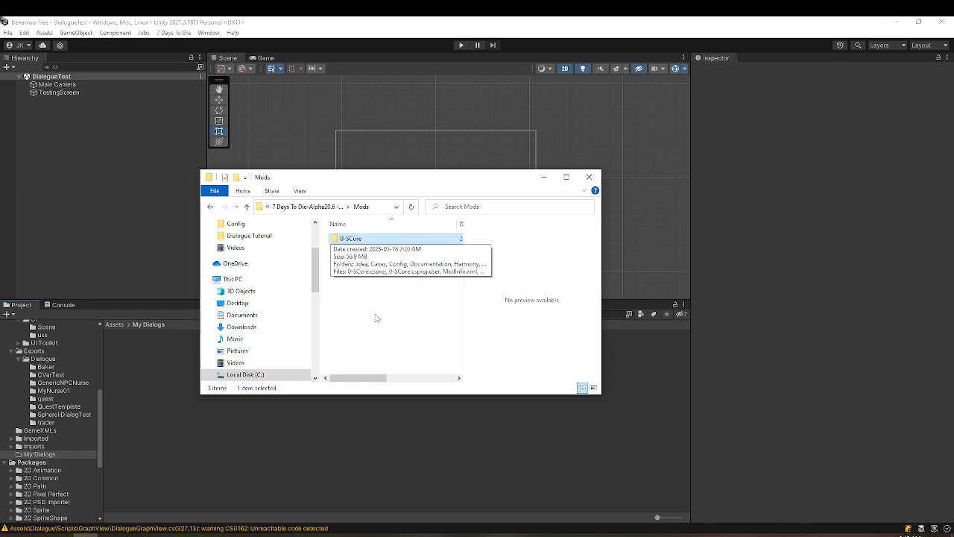
# Open entityclasses.xml from the Config folder of the Z-SphereIIDialogTesting mod to review its NPCID setting
pyautogui.click(375, 318)
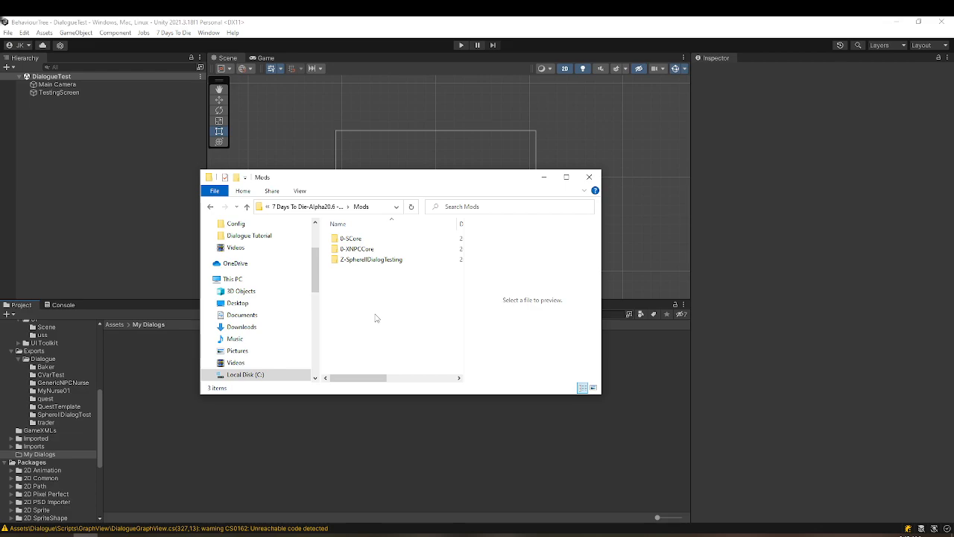
pyautogui.doubleClick(368, 259)
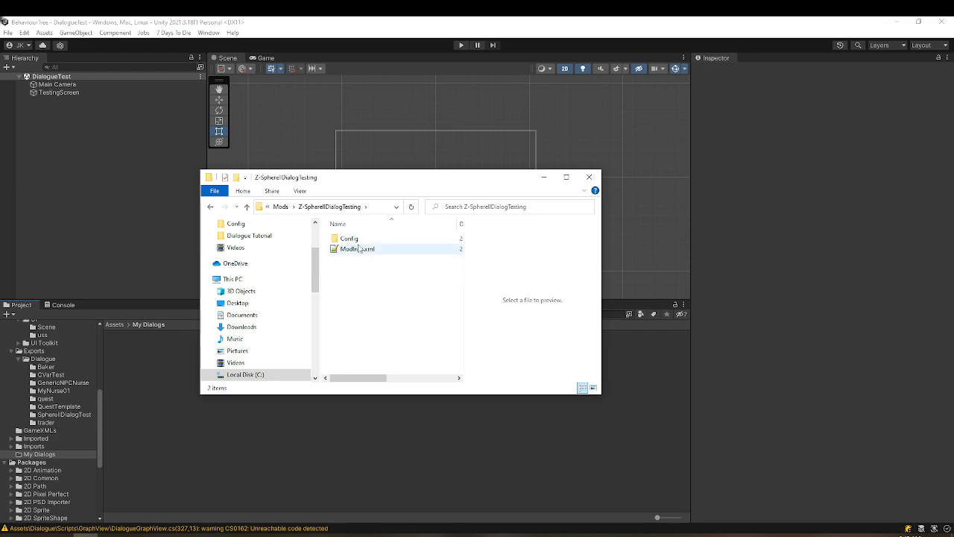
pyautogui.doubleClick(349, 239)
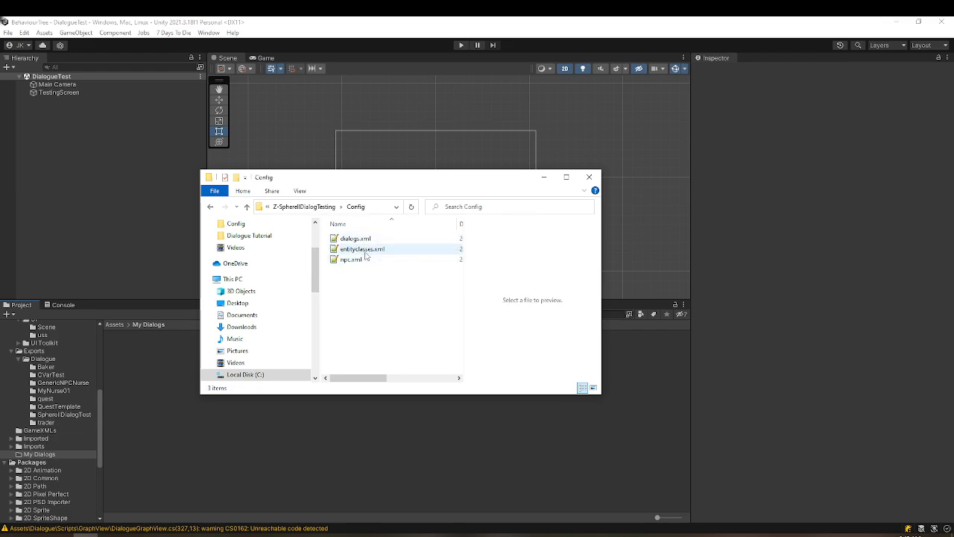
pyautogui.doubleClick(364, 250)
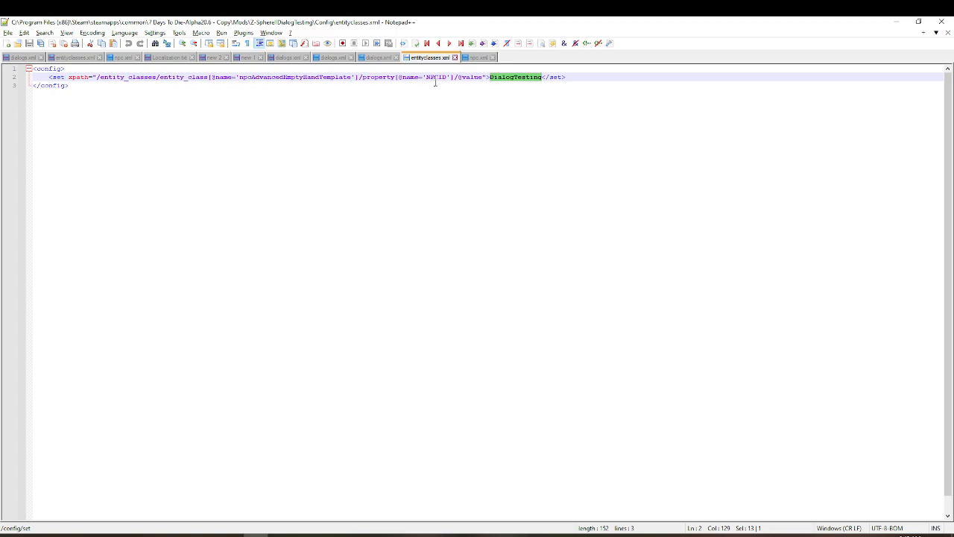
# Copy the dialog_id value SphereIIDialogTest from npc.xml
pyautogui.click(478, 58)
pyautogui.click(51, 105)
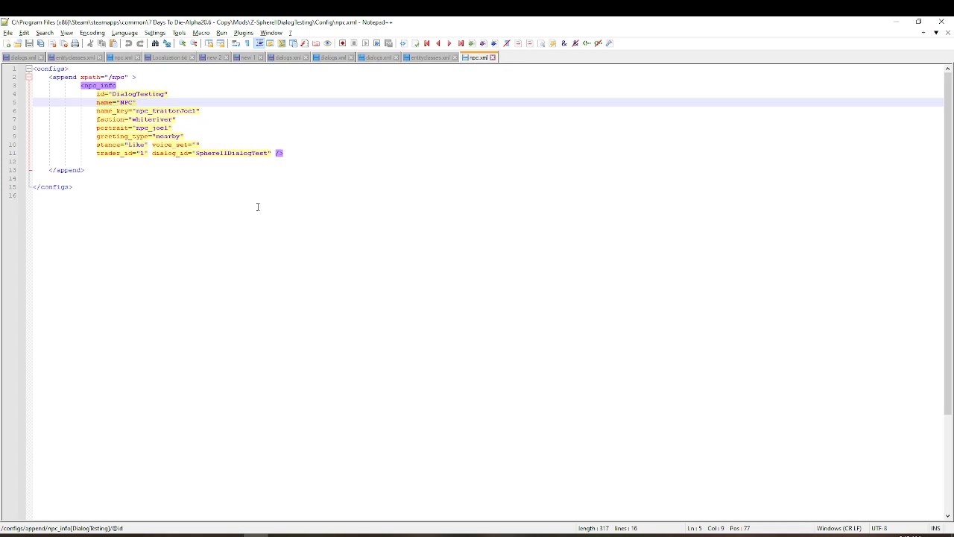
pyautogui.doubleClick(236, 153)
pyautogui.hotkey('ctrl', 'c')
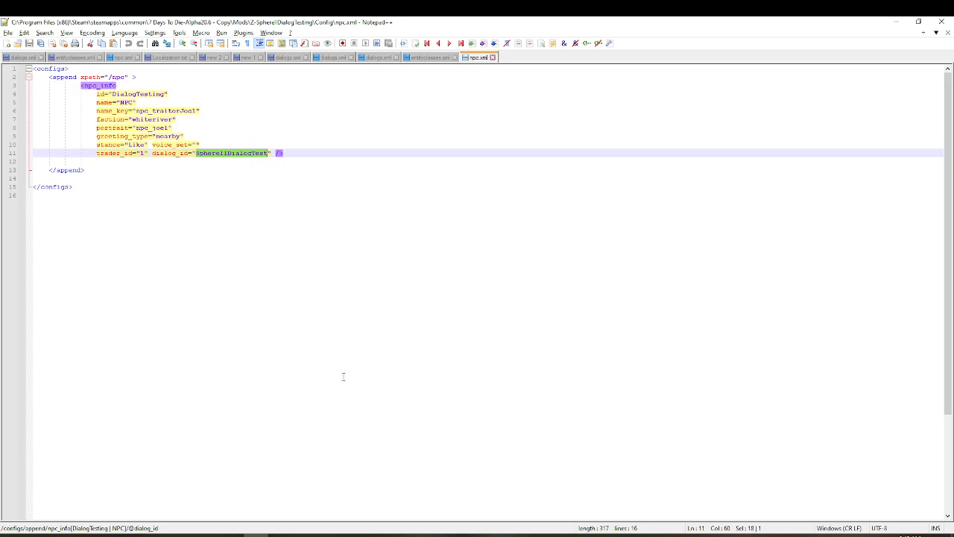
# Switch to Unity and collapse the Exports and Dialogue folders in the project's asset tree
pyautogui.moveTo(280, 535)
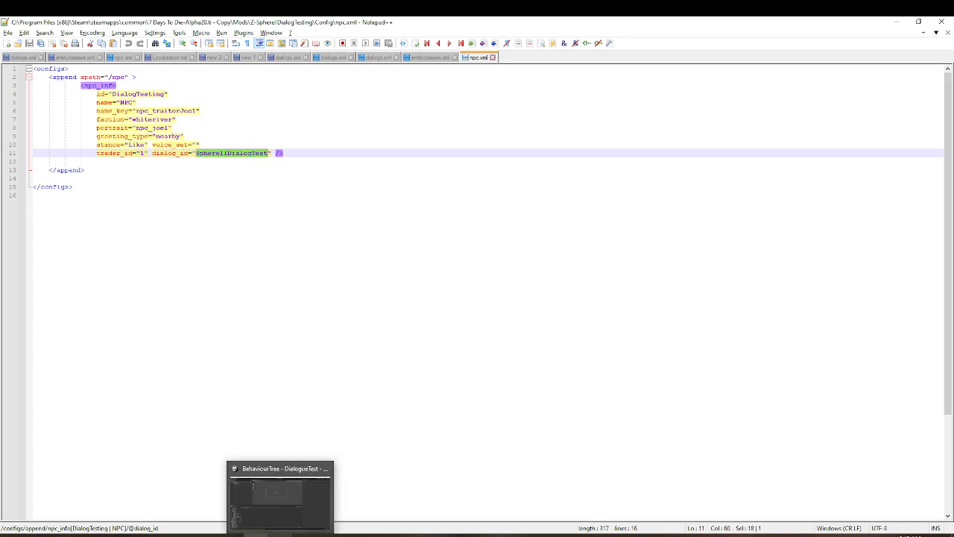
pyautogui.click(279, 496)
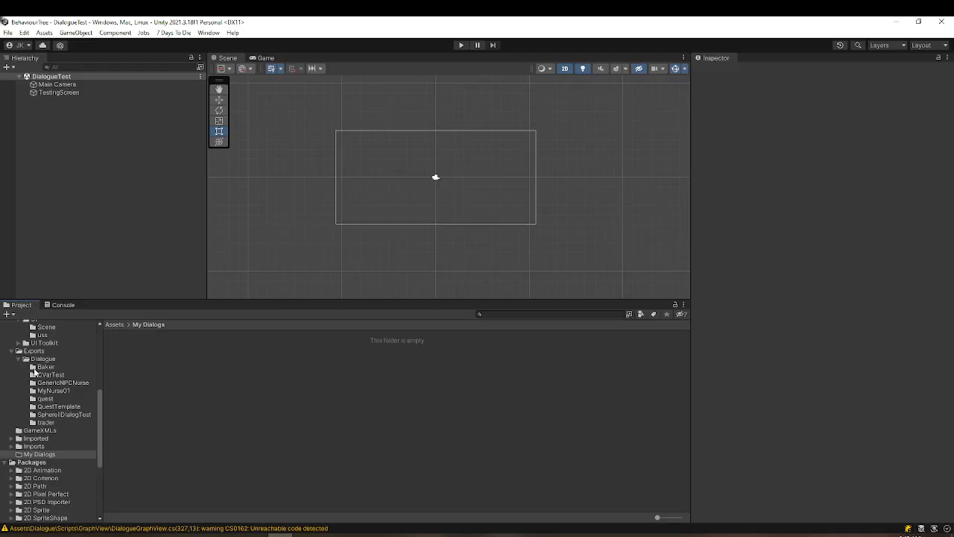
pyautogui.click(12, 350)
pyautogui.scroll(1, 14, 351)
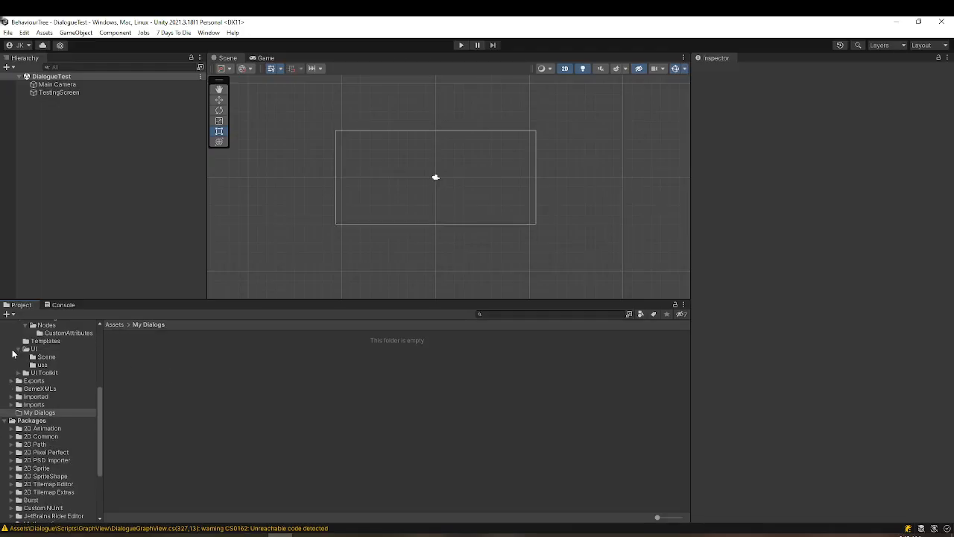
pyautogui.scroll(5, 15, 350)
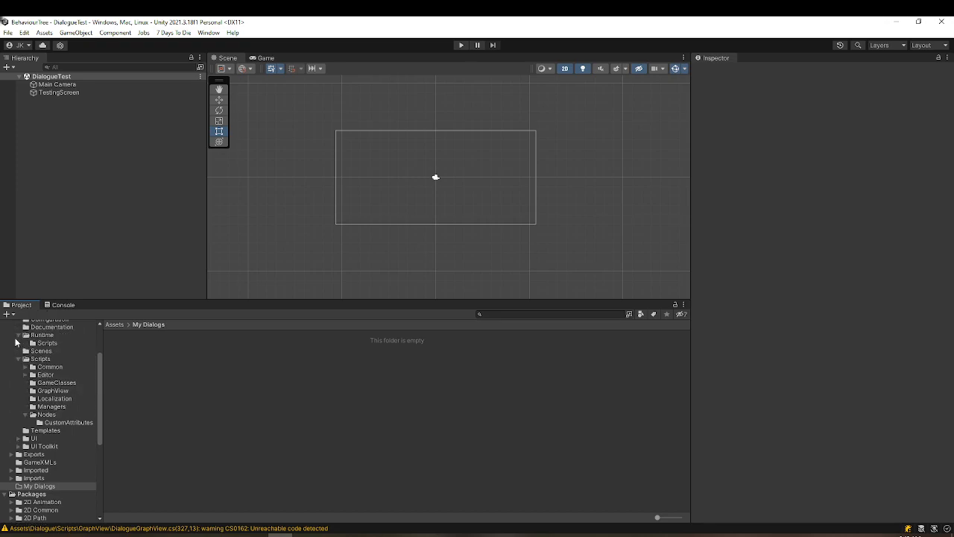
pyautogui.click(12, 371)
# Create a Dialog Graph asset in the My Dialogs folder and name it SphereIIDialogTest
pyautogui.rightClick(147, 347)
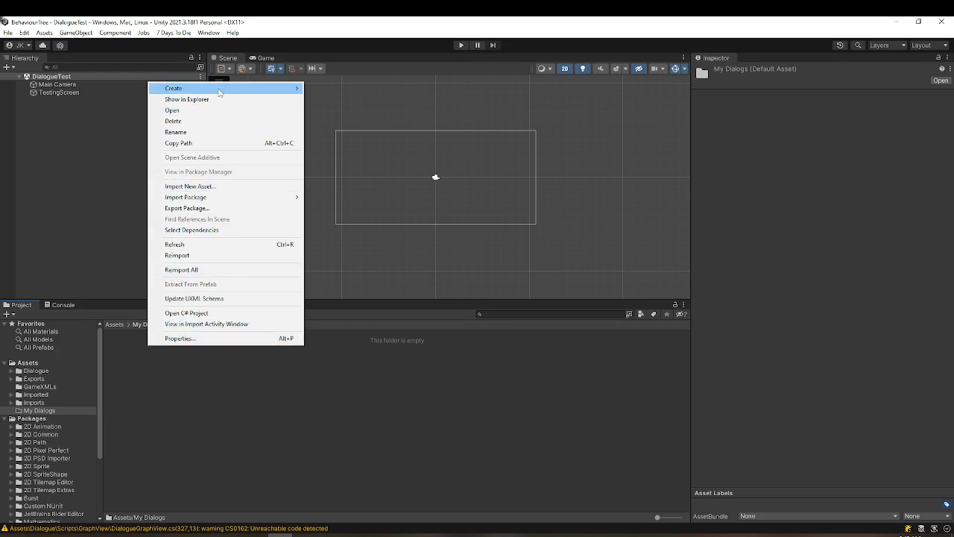
pyautogui.moveTo(219, 90)
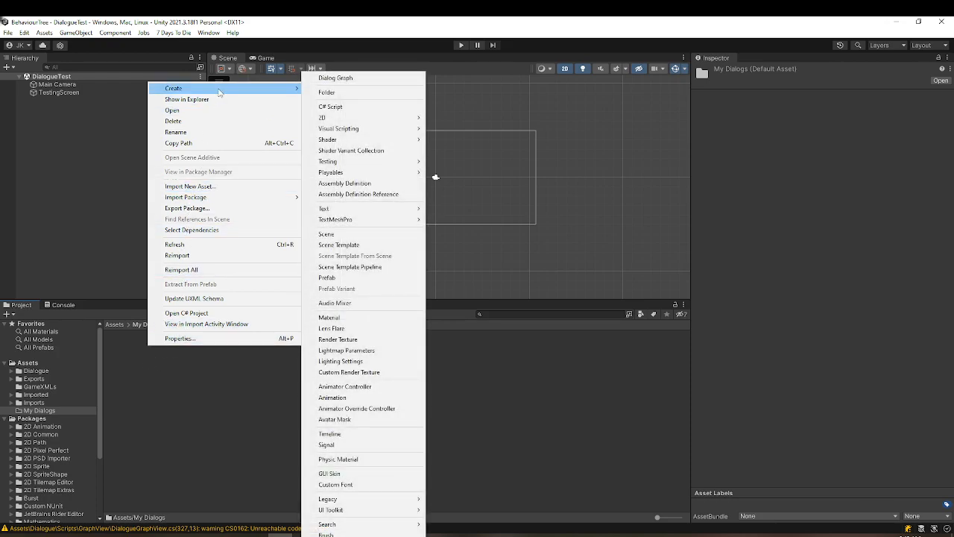
pyautogui.click(335, 79)
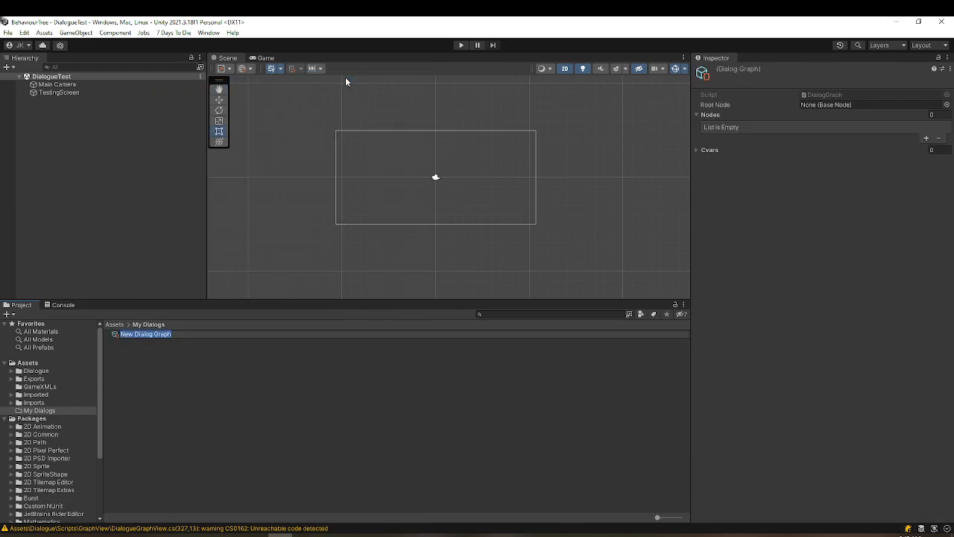
pyautogui.hotkey('ctrl', 'v')
pyautogui.press('Return')
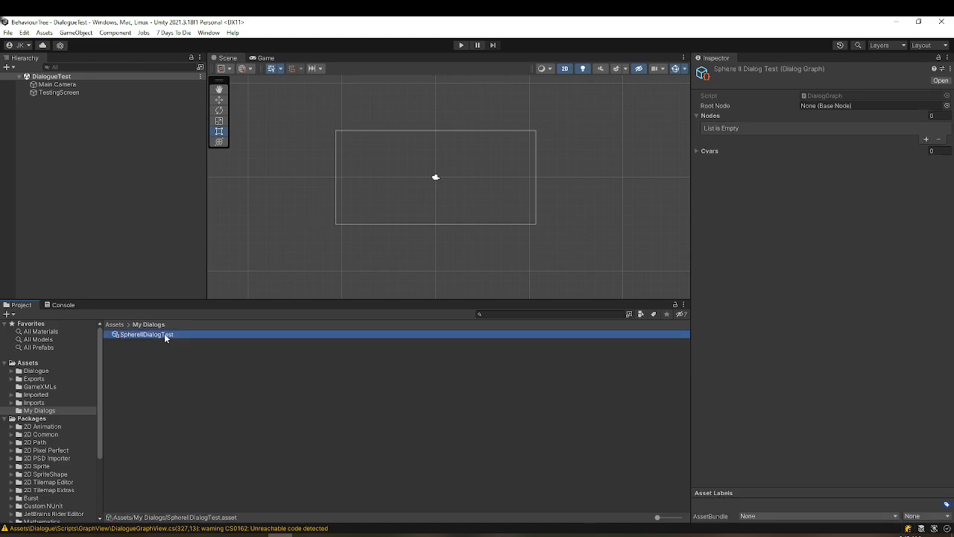
# Open the SphereIIDialogTest graph in the dialogue editor and auto-arrange its nodes
pyautogui.doubleClick(164, 335)
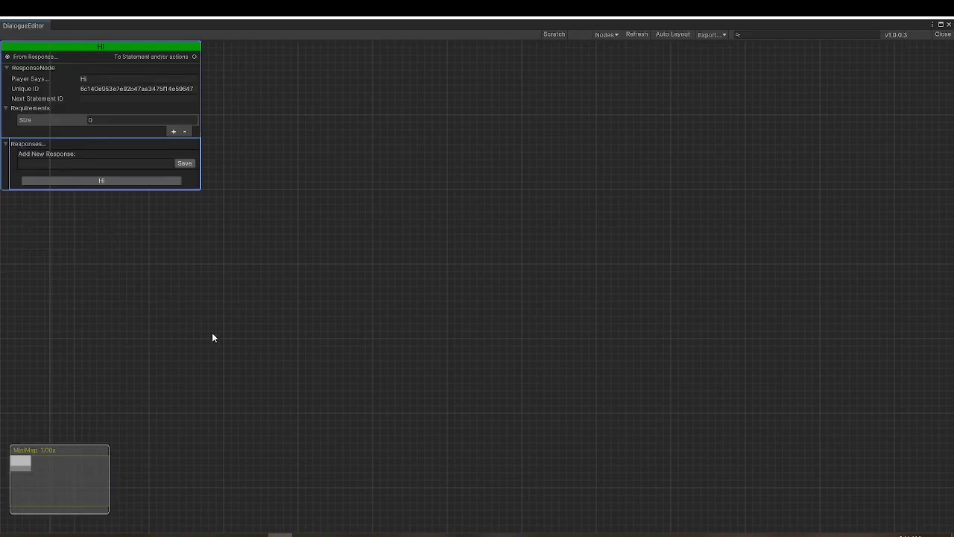
pyautogui.click(679, 33)
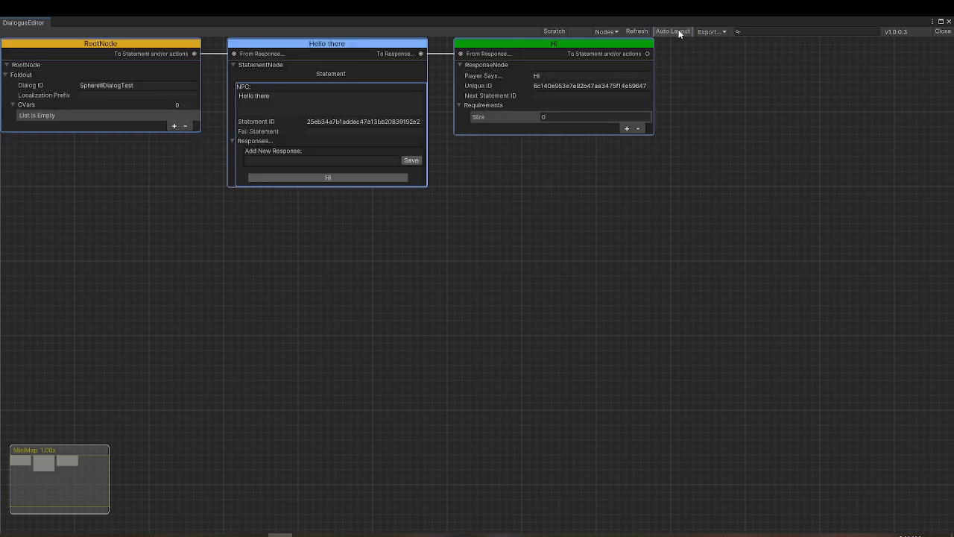
pyautogui.click(133, 85)
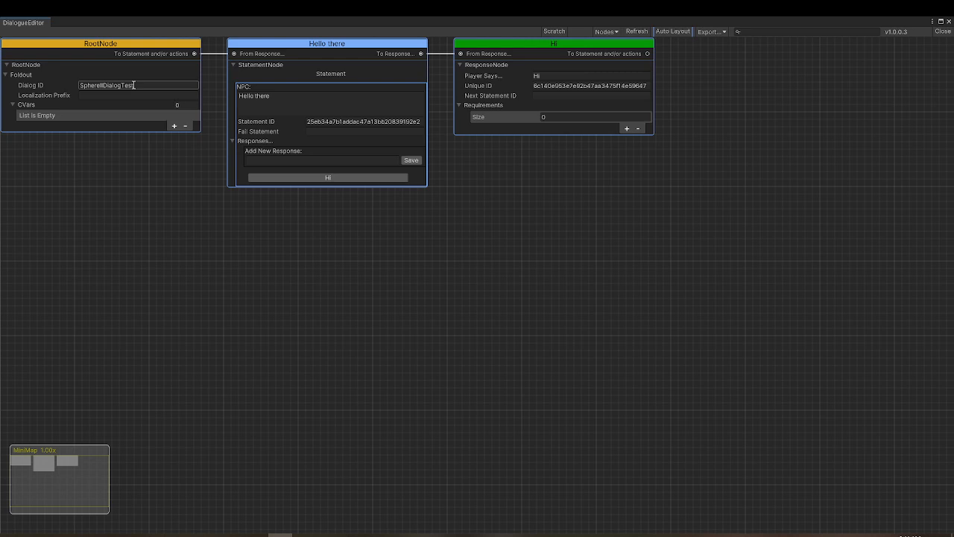
pyautogui.click(159, 93)
pyautogui.click(147, 112)
pyautogui.click(132, 85)
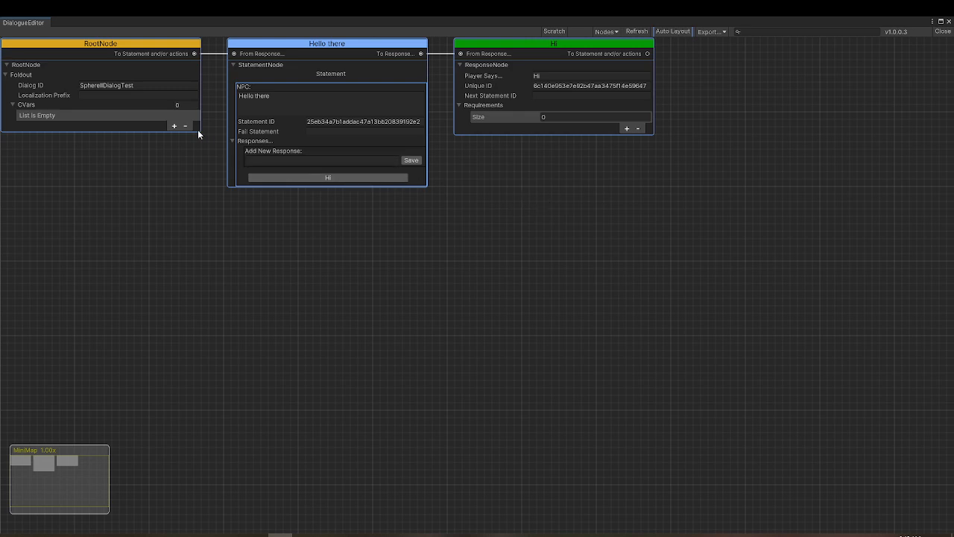
# Add a CVar named nurse01 to the root node
pyautogui.click(174, 126)
pyautogui.click(116, 114)
pyautogui.write('nurse01')
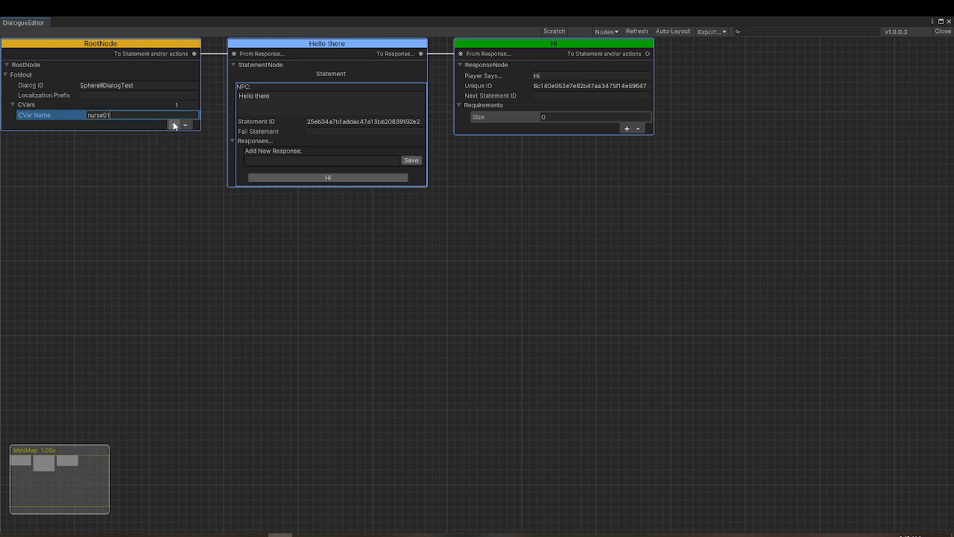
# Add a second CVar to the root node and name it nurse02
pyautogui.click(173, 123)
pyautogui.click(148, 126)
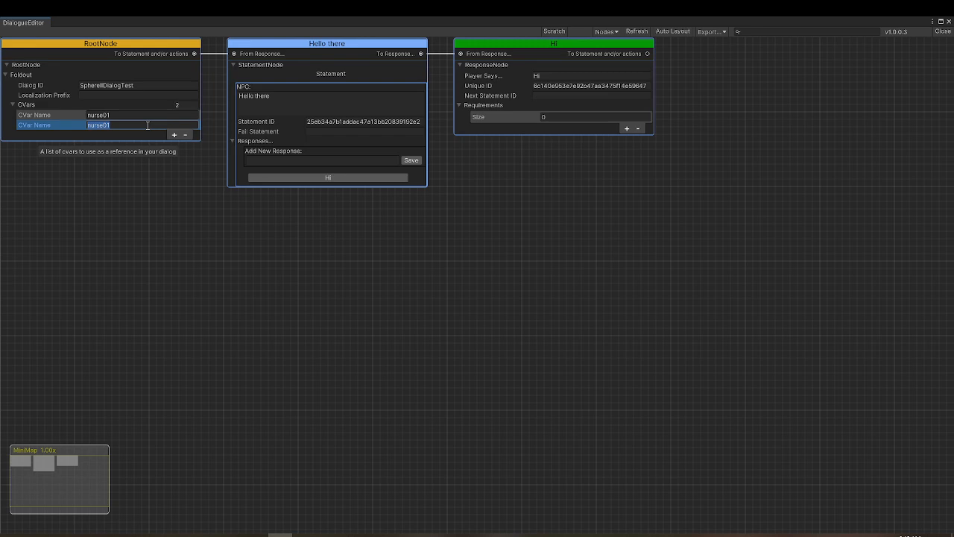
pyautogui.click(148, 125)
pyautogui.press('BackSpace')
pyautogui.write('2')
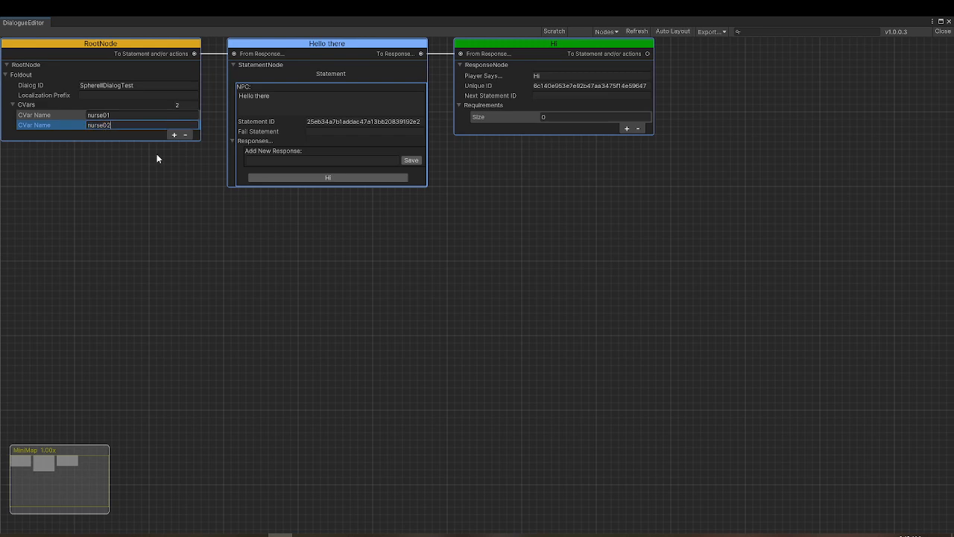
# Add a third CVar to the root node and name it nurse03
pyautogui.click(172, 135)
pyautogui.click(133, 135)
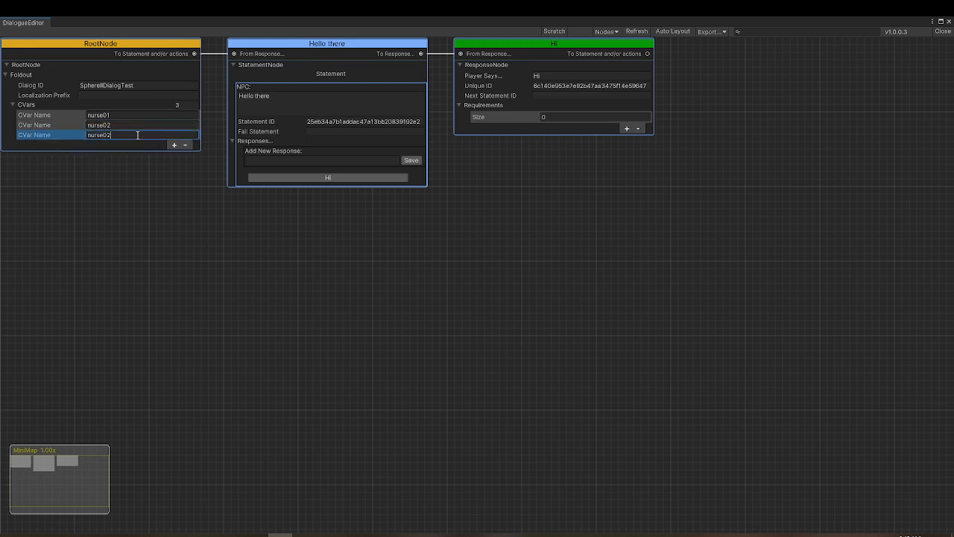
pyautogui.press('BackSpace')
pyautogui.write('3')
pyautogui.click(199, 245)
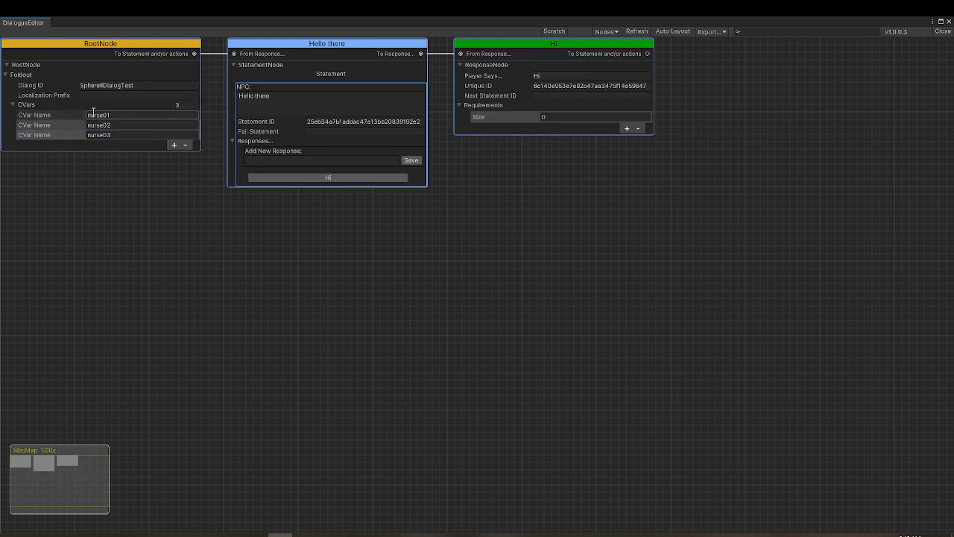
pyautogui.click(145, 135)
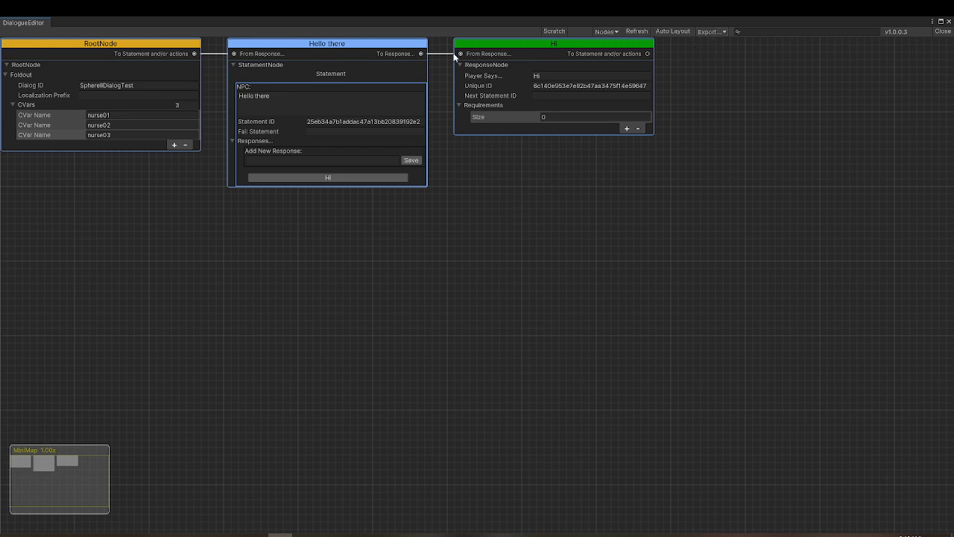
# Export the dialog graph without localization and close the dialogue editor
pyautogui.click(720, 32)
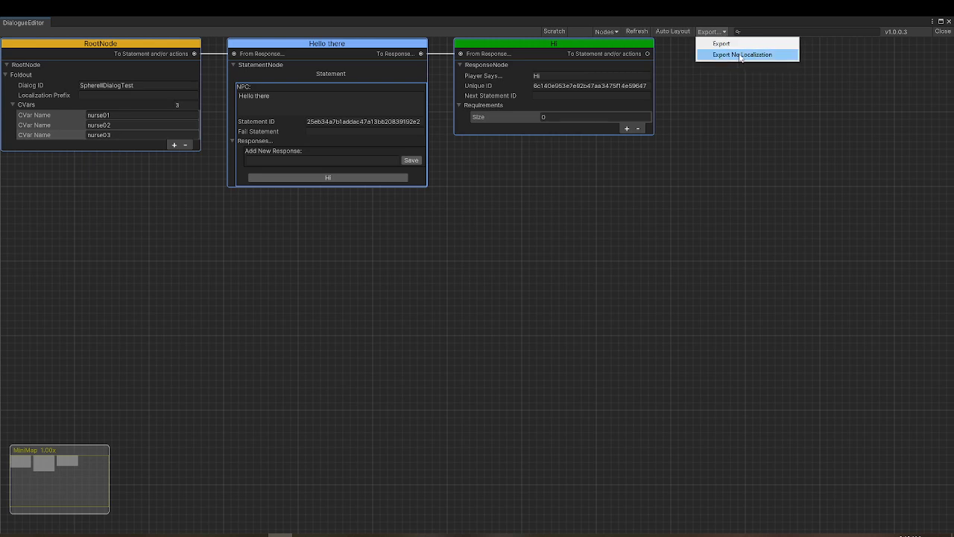
pyautogui.click(741, 55)
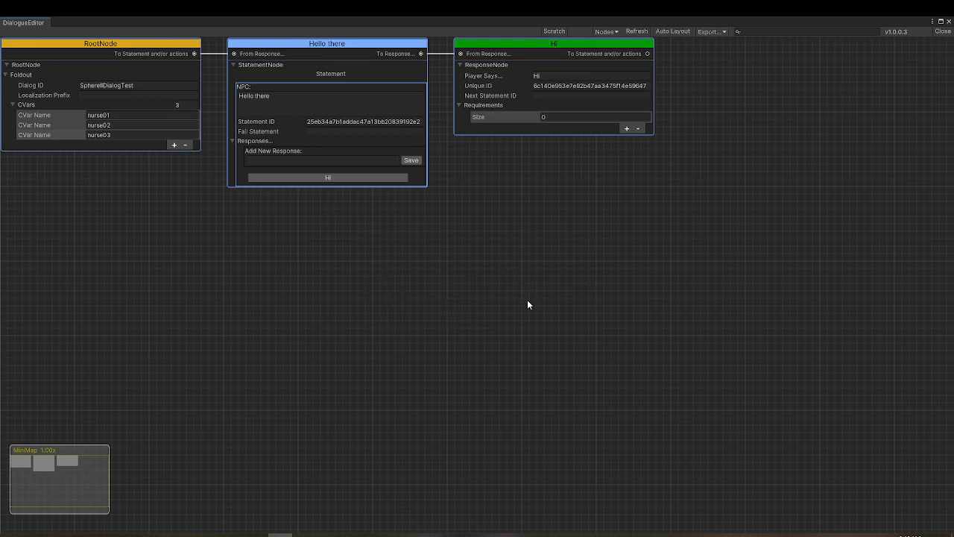
pyautogui.click(943, 31)
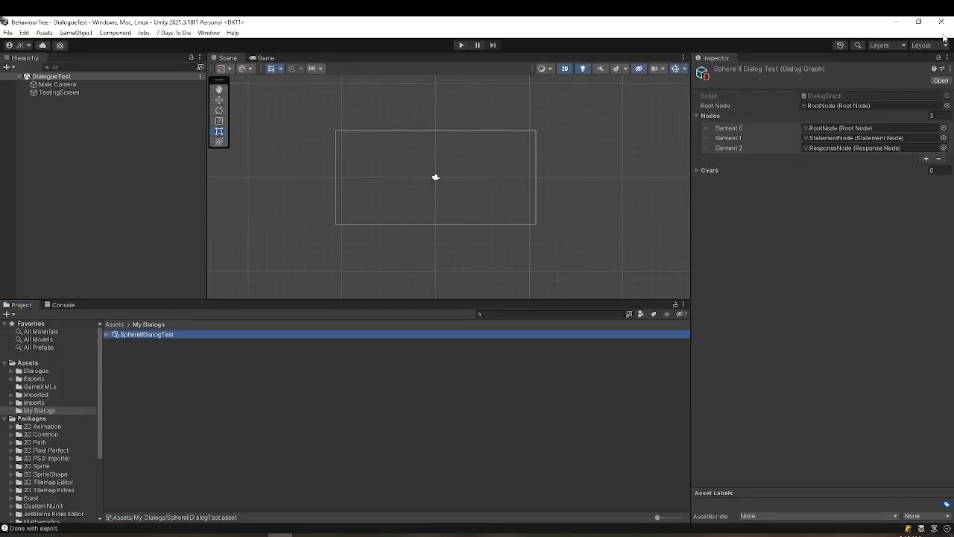
# Open the exported SphereIIDialogTest file from its folder under Exports > Dialogue
pyautogui.click(12, 378)
pyautogui.click(38, 388)
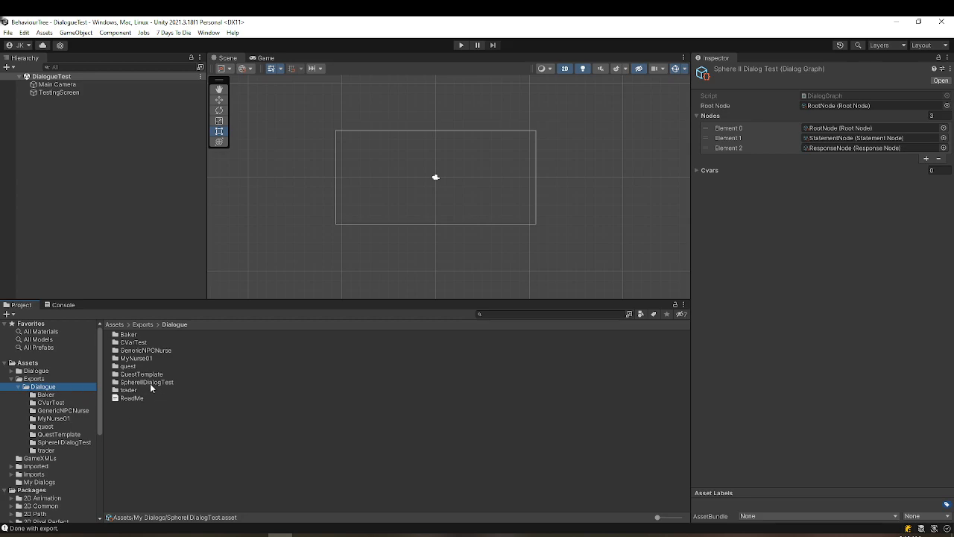
pyautogui.doubleClick(150, 384)
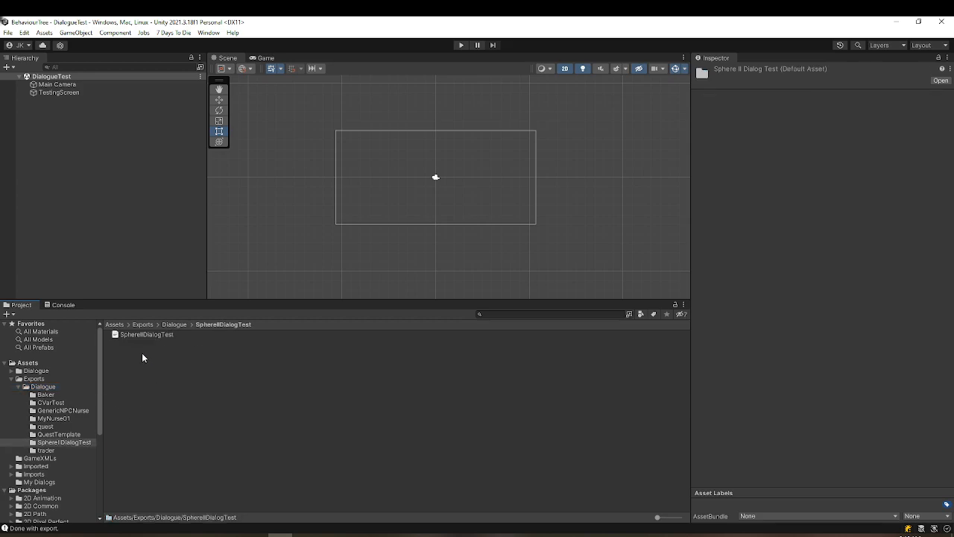
pyautogui.doubleClick(132, 335)
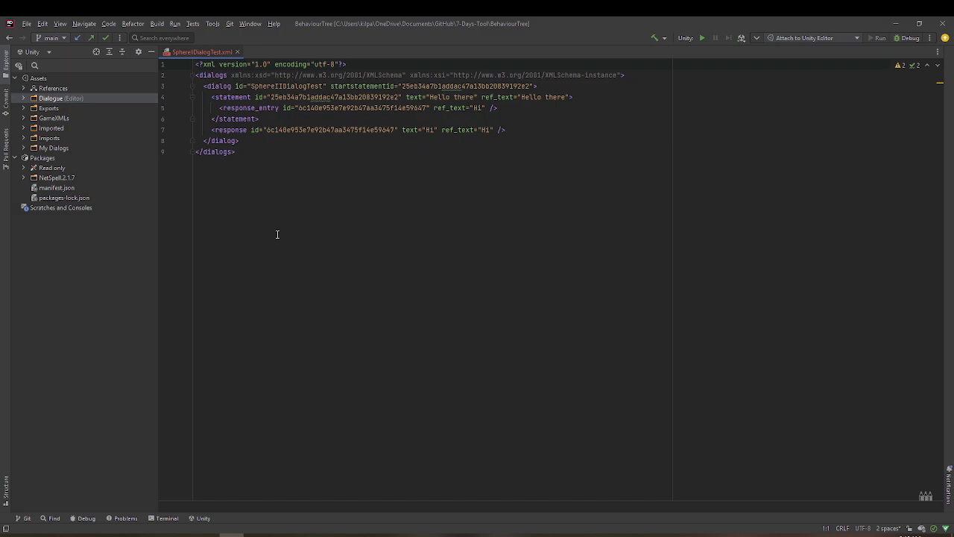
# Copy the complete dialog element from the exported XML and replace the existing dialog element in the mod's dialogs.xml with it
pyautogui.moveTo(195, 86); pyautogui.dragTo(373, 139)
pyautogui.hotkey('ctrl', 'c')
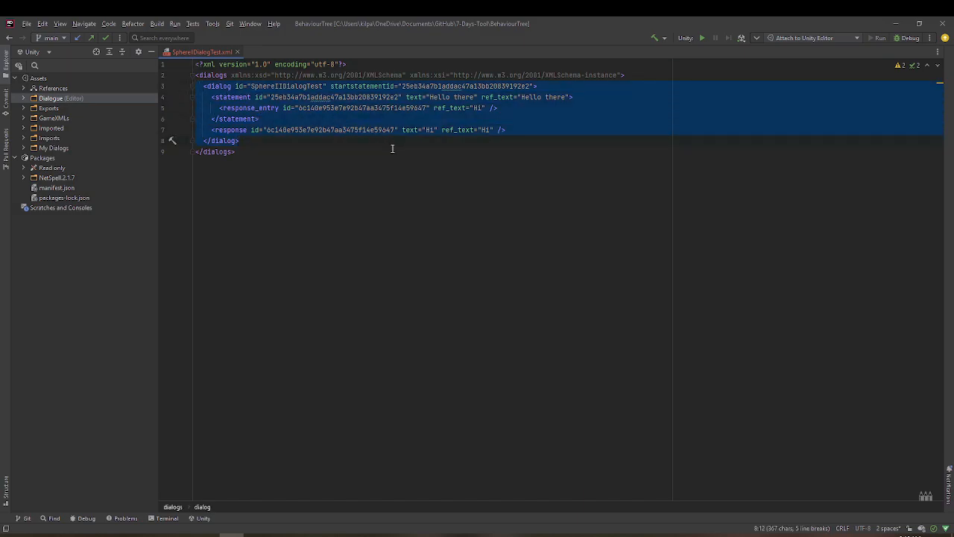
pyautogui.click(86, 533)
pyautogui.click(358, 238)
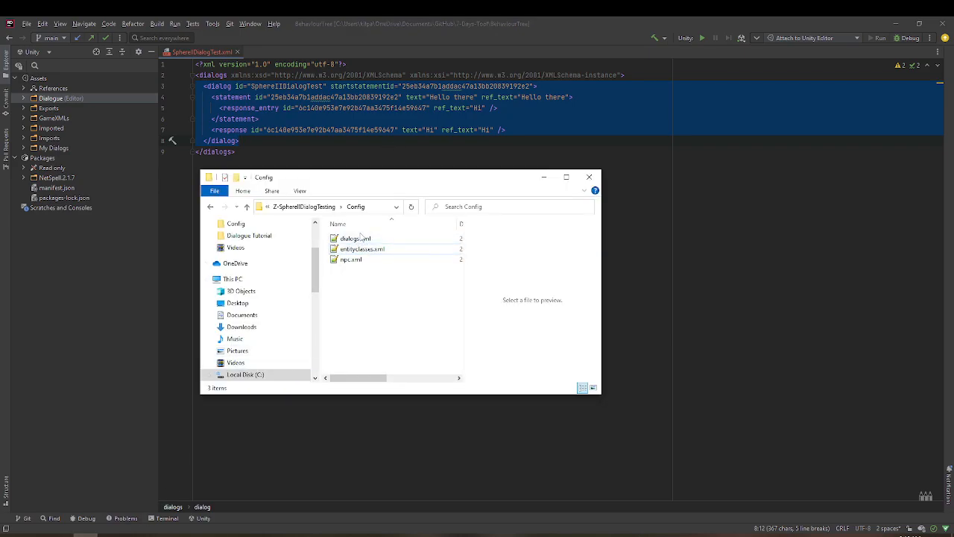
pyautogui.doubleClick(359, 238)
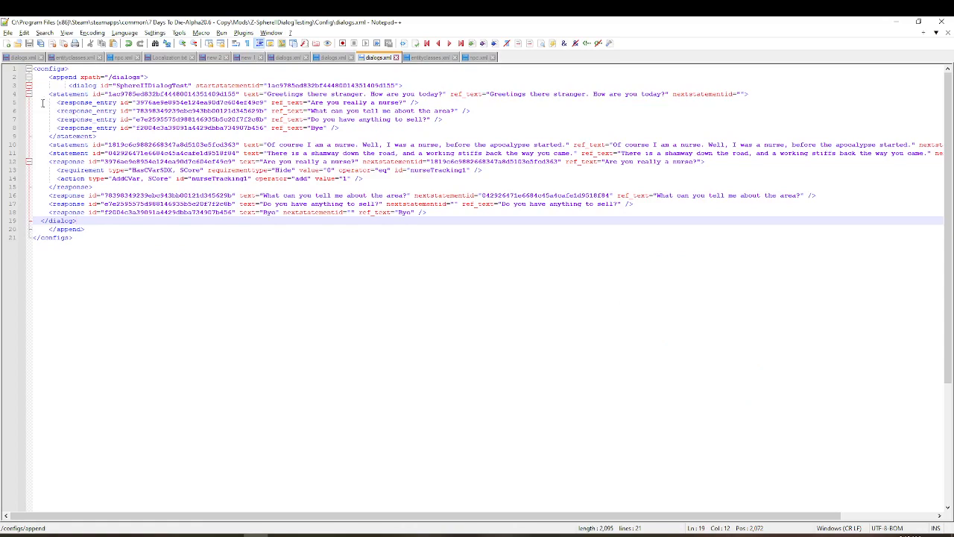
pyautogui.moveTo(42, 85); pyautogui.dragTo(259, 220)
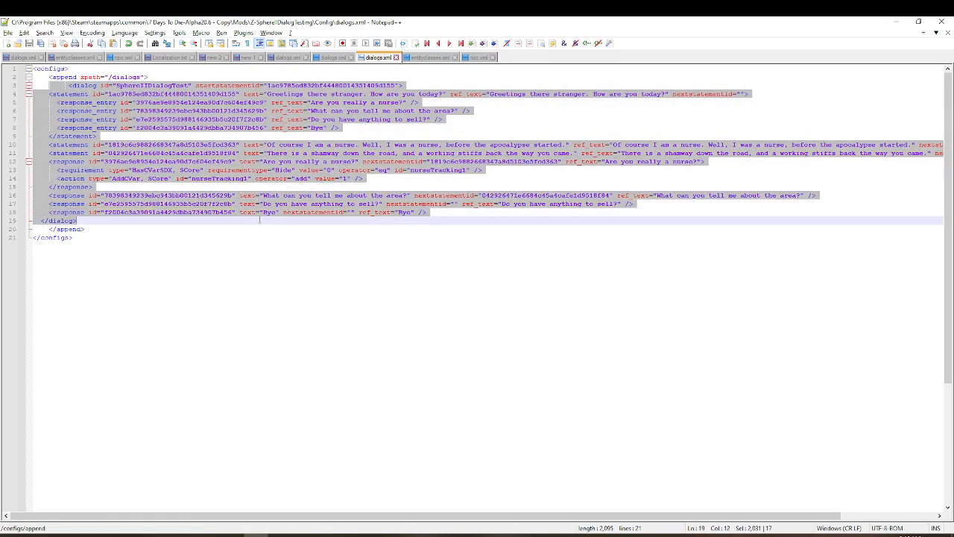
pyautogui.hotkey('ctrl', 'v')
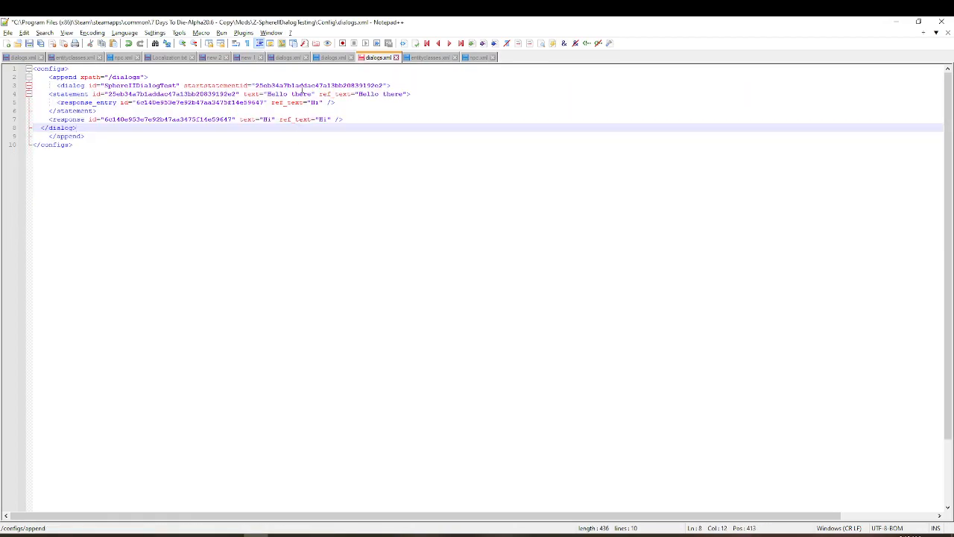
# Pretty-print the XML in the mod's dialogs.xml and save the file
pyautogui.click(243, 32)
pyautogui.moveTo(292, 100)
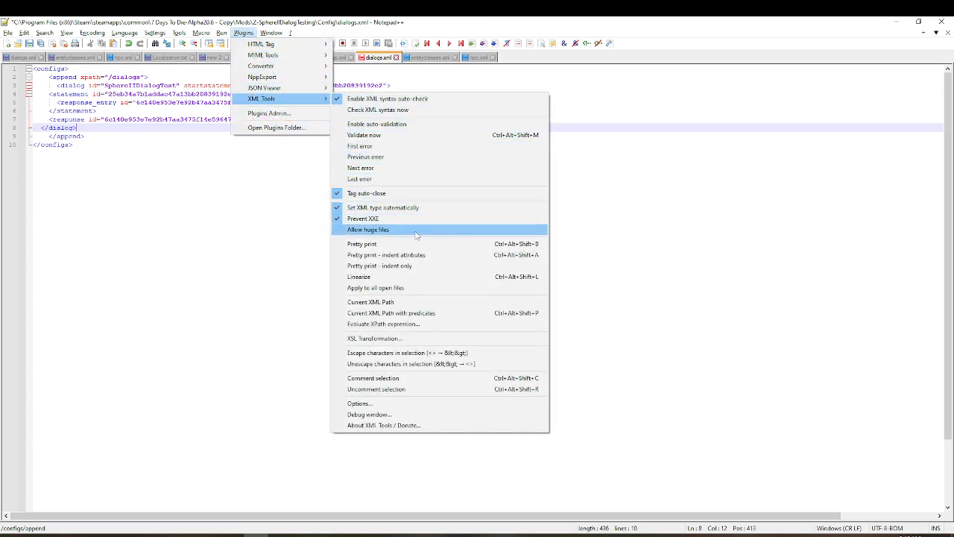
pyautogui.click(362, 244)
pyautogui.hotkey('ctrl', 's')
# Examine the dialog ID, the start statement ID, and the statement's text and ref_text attributes in dialogs.xml
pyautogui.doubleClick(150, 86)
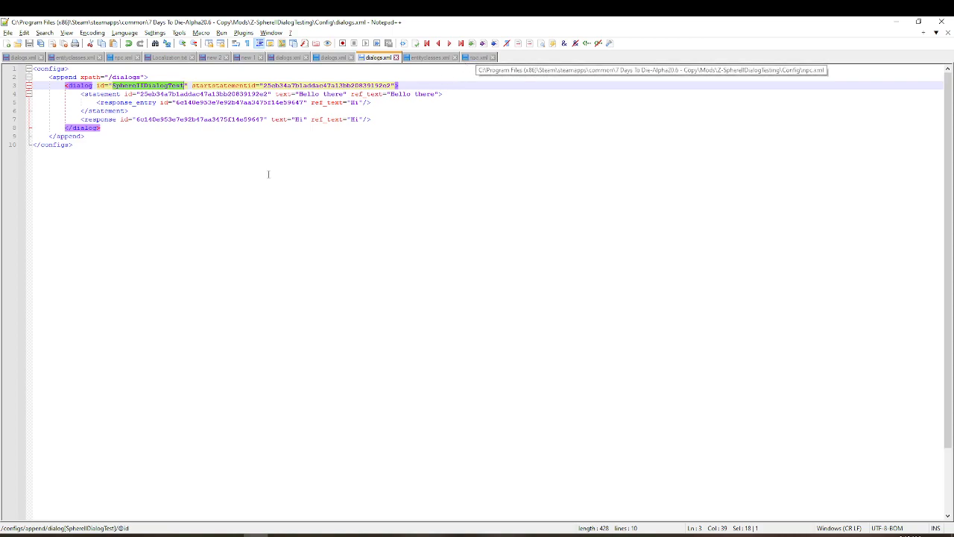
pyautogui.doubleClick(298, 86)
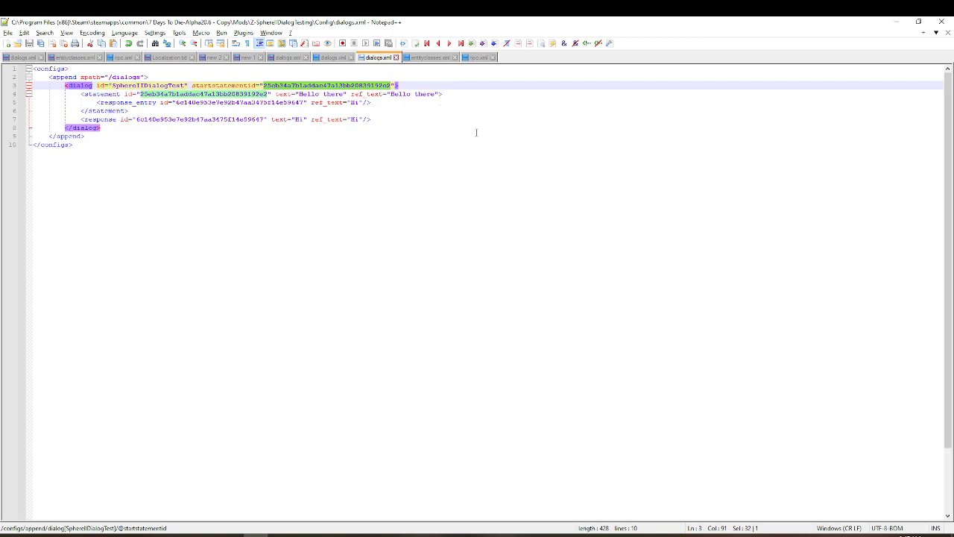
pyautogui.moveTo(299, 94); pyautogui.dragTo(345, 94)
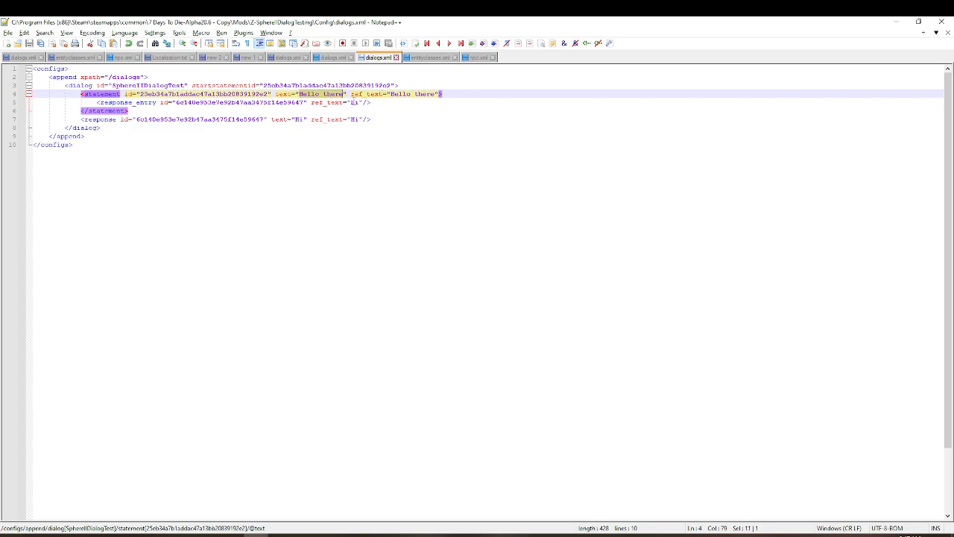
pyautogui.moveTo(351, 94); pyautogui.dragTo(384, 94)
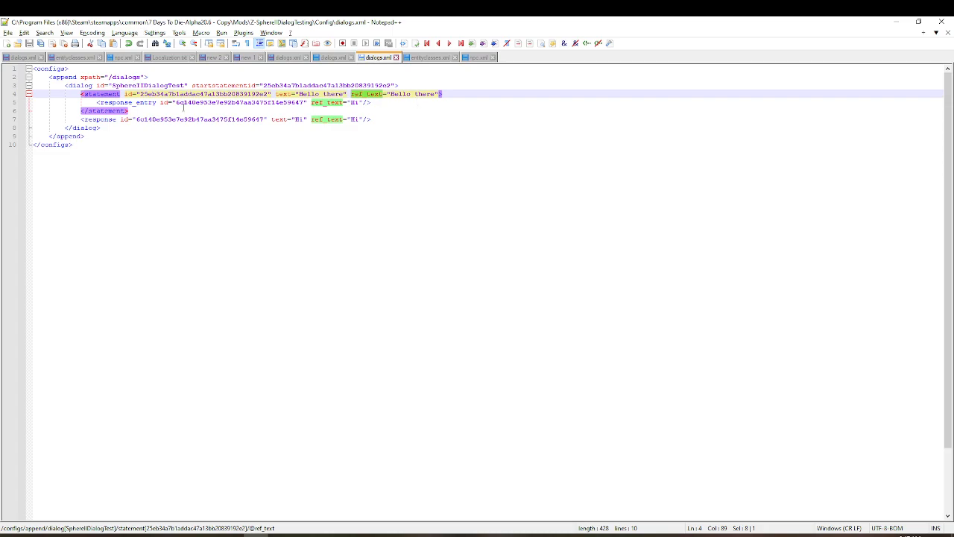
# Switch to 7 Days To Die and reload the dialogs with the console command dialog, then return to play
pyautogui.click(307, 535)
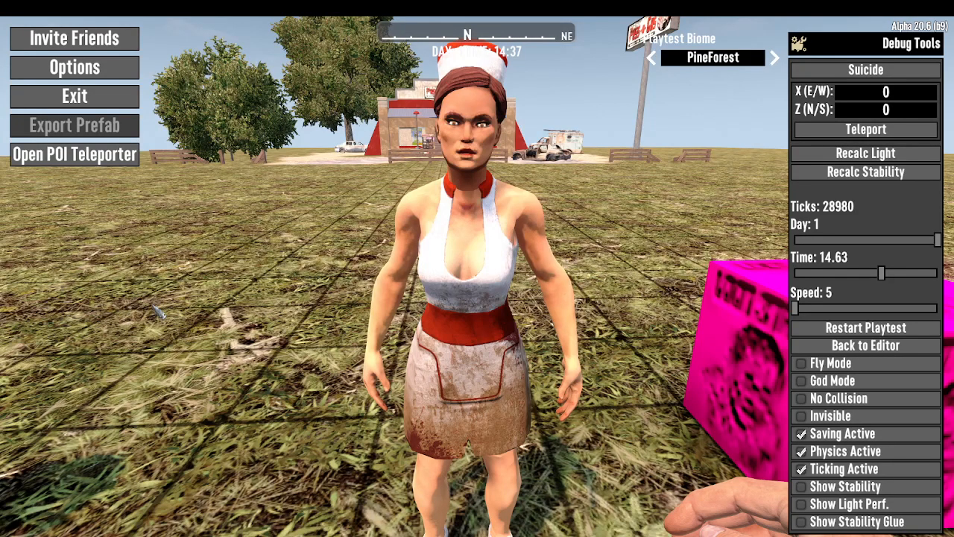
pyautogui.press('F1')
pyautogui.write('dialog')
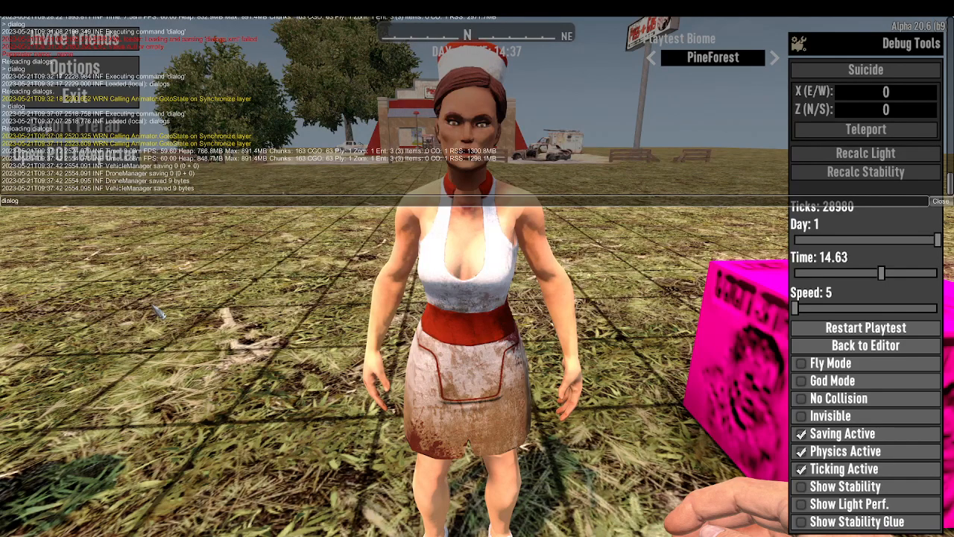
pyautogui.press('Return')
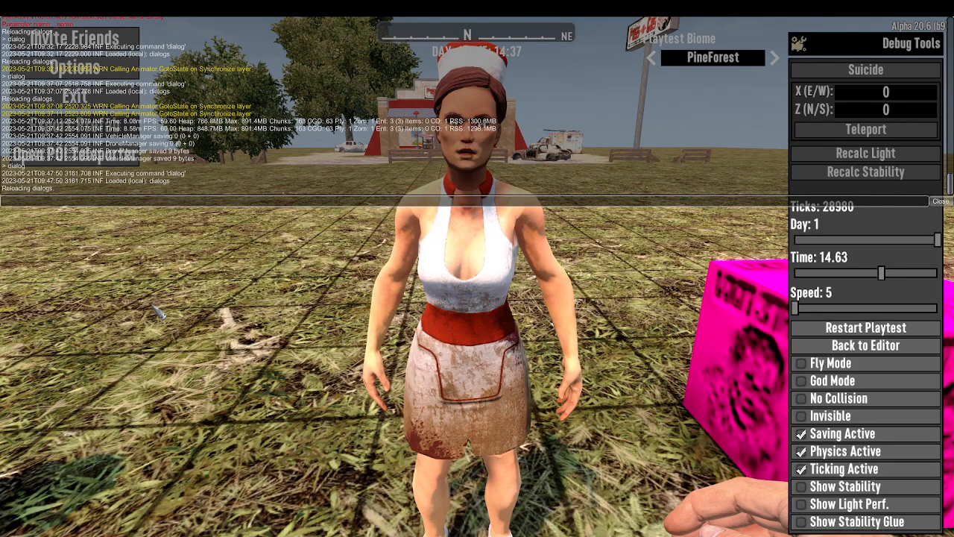
pyautogui.press('F1')
pyautogui.press('Escape')
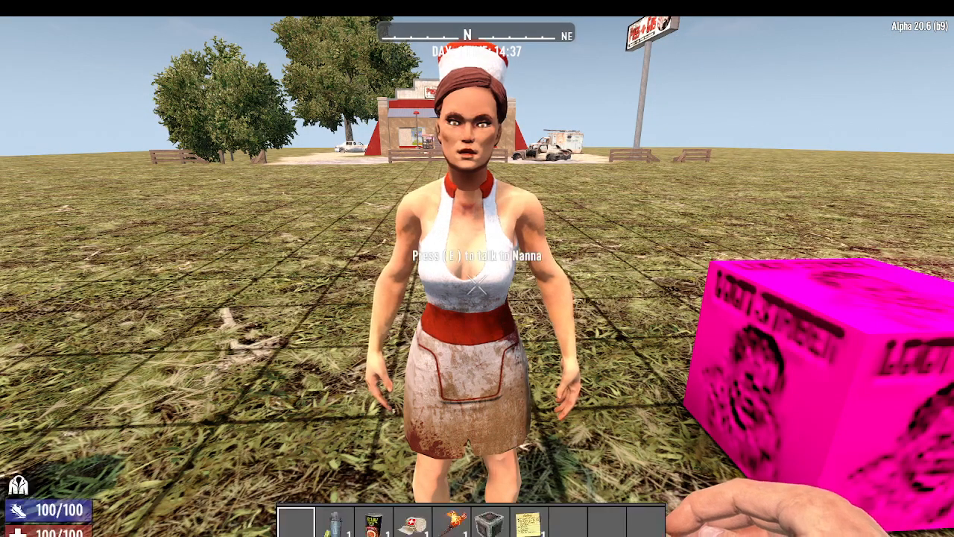
# Test the dialog in the game by talking to the nurse NPC and answering Hi
pyautogui.press('e')
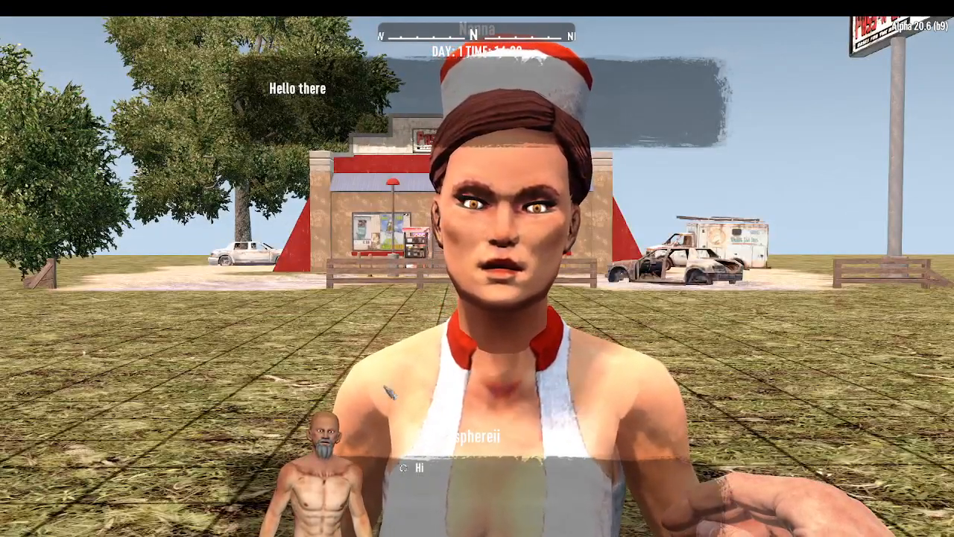
pyautogui.click(420, 468)
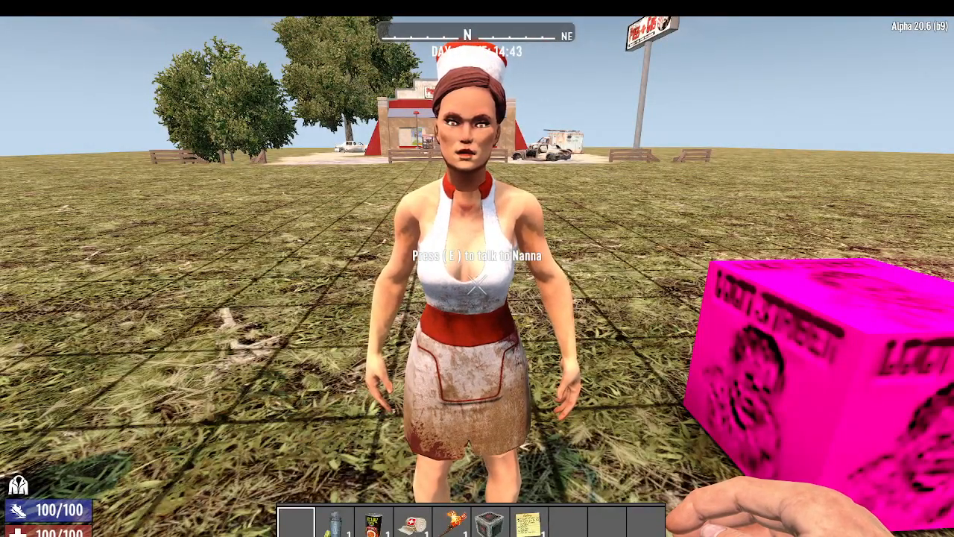
pyautogui.press('Escape')
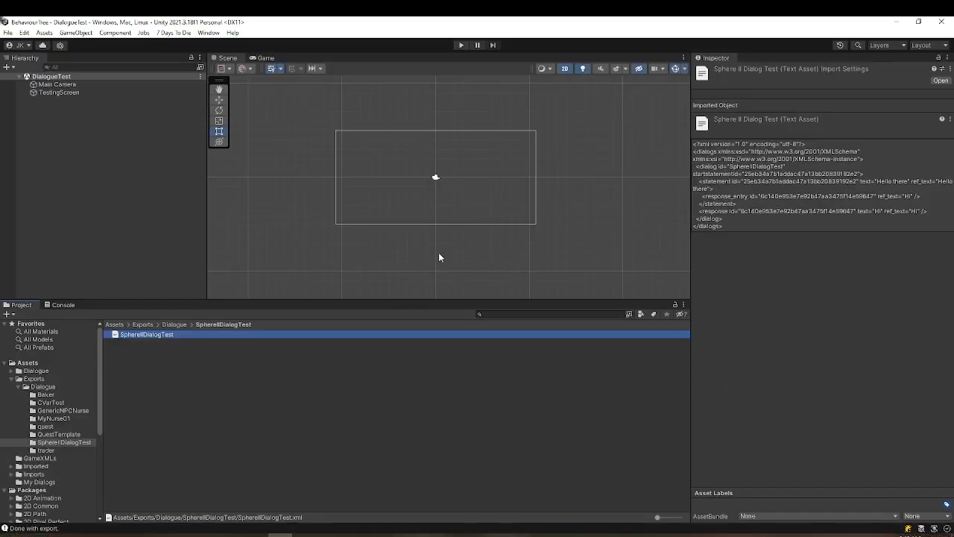
# In Unity, reopen the SphereIIDialogTest graph from the My Dialogs folder in the dialogue editor
pyautogui.click(35, 482)
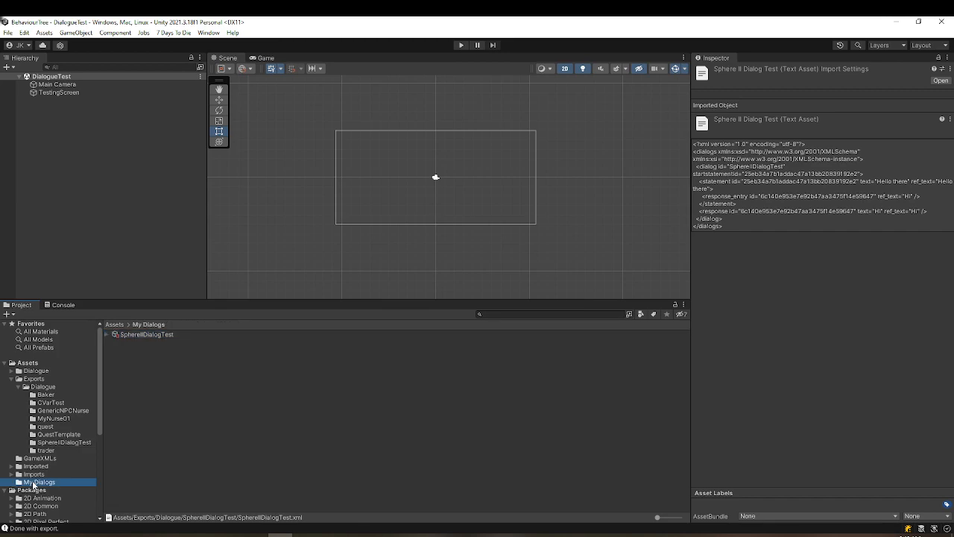
pyautogui.click(128, 335)
pyautogui.doubleClick(128, 336)
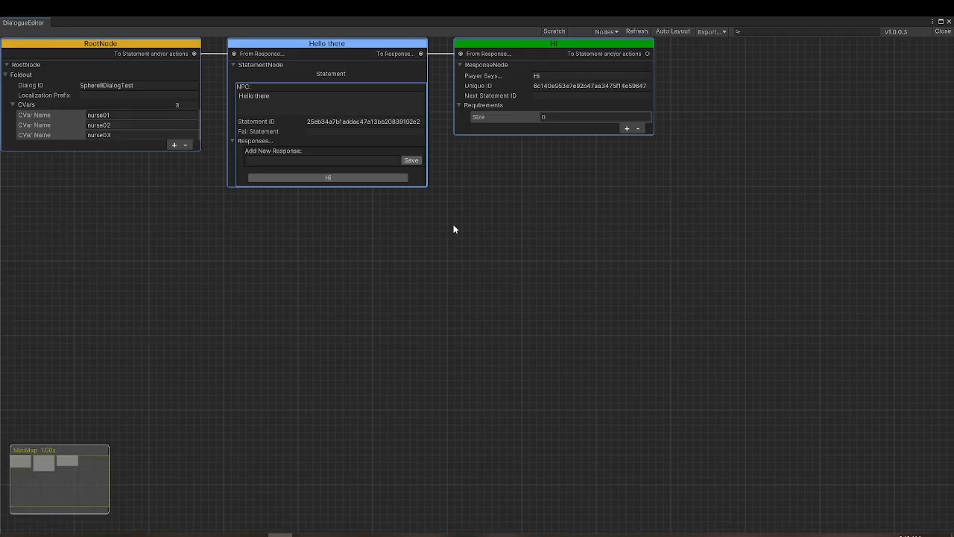
pyautogui.moveTo(478, 184); pyautogui.dragTo(542, 342)
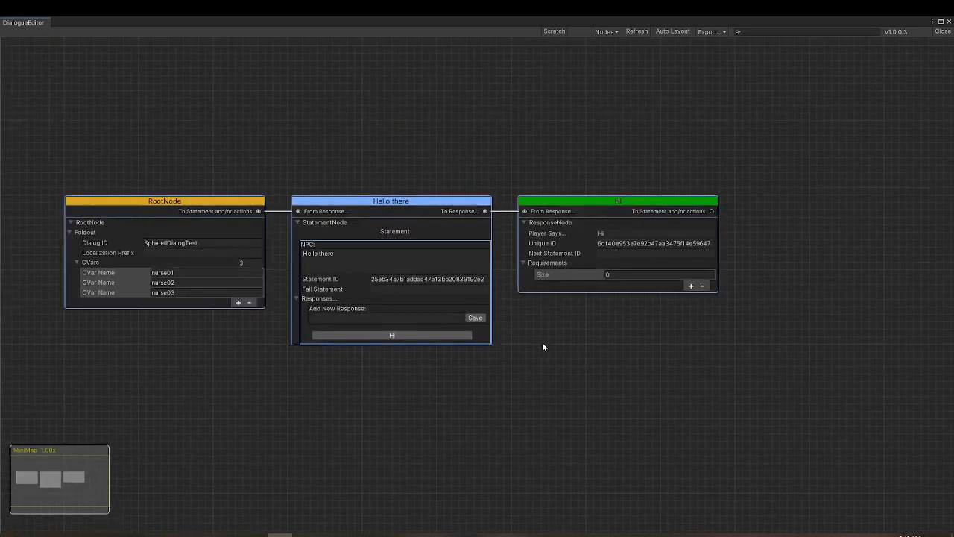
# Change the statement node's NPC text to "Greetings stranger, how are you today?"
pyautogui.click(360, 259)
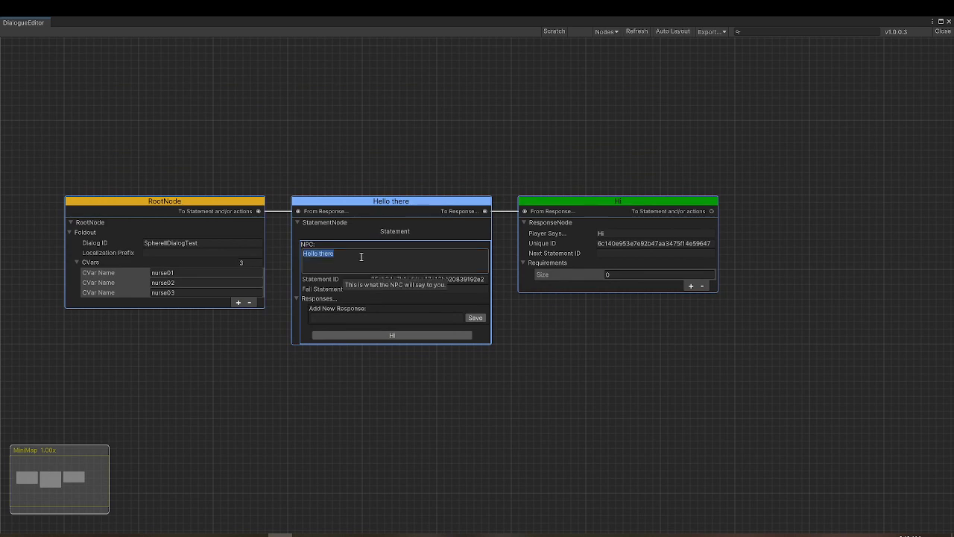
pyautogui.write('Greetings stranger, h')
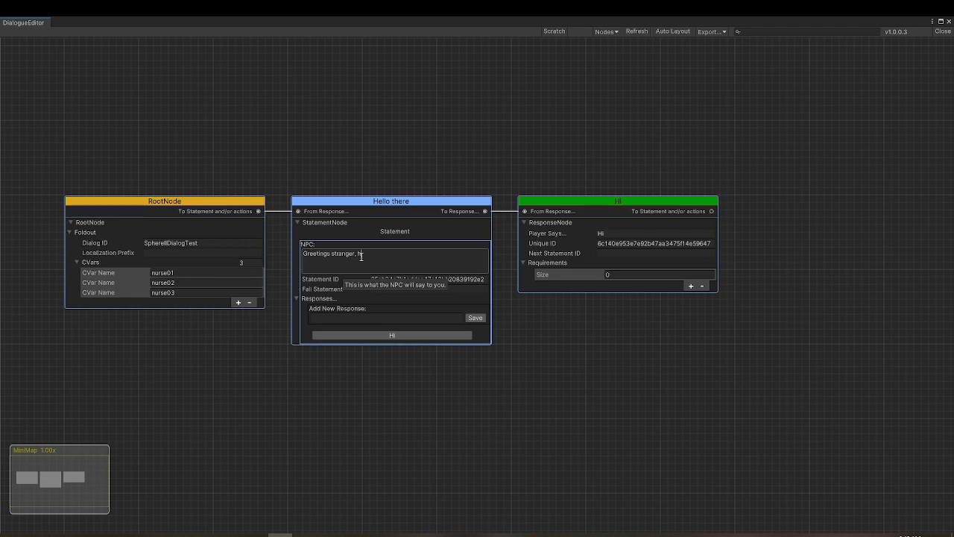
pyautogui.write('ow are you today?')
# Delete the Hi response node from the dialog graph
pyautogui.click(614, 203)
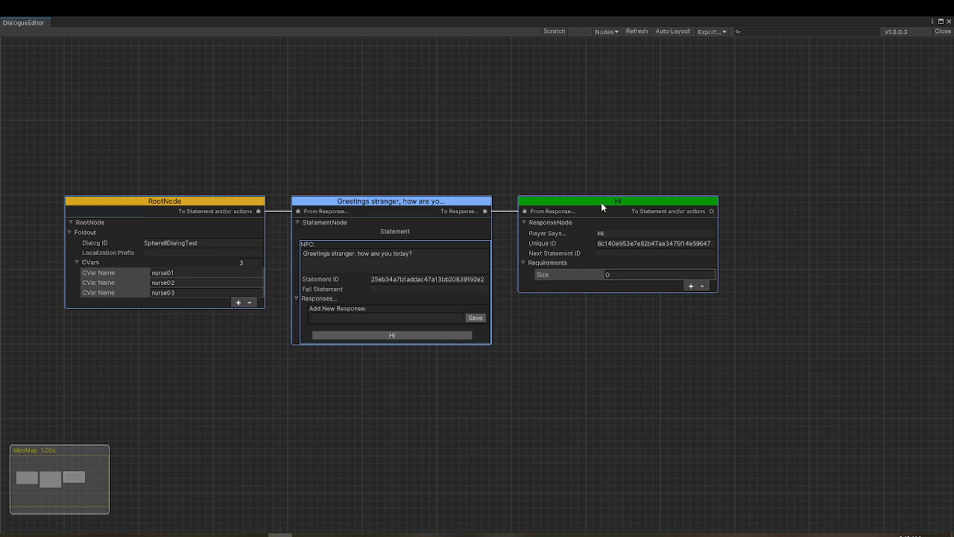
pyautogui.rightClick(602, 206)
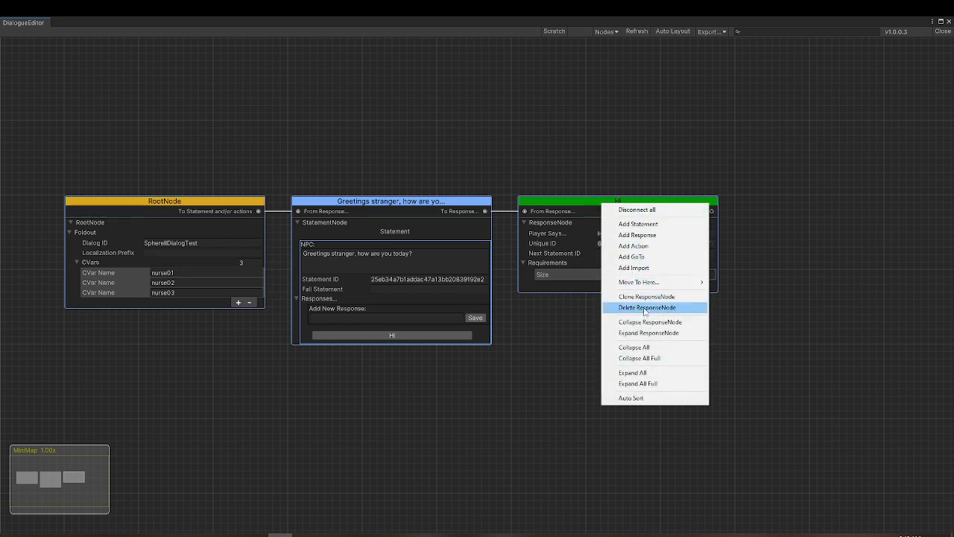
pyautogui.click(571, 206)
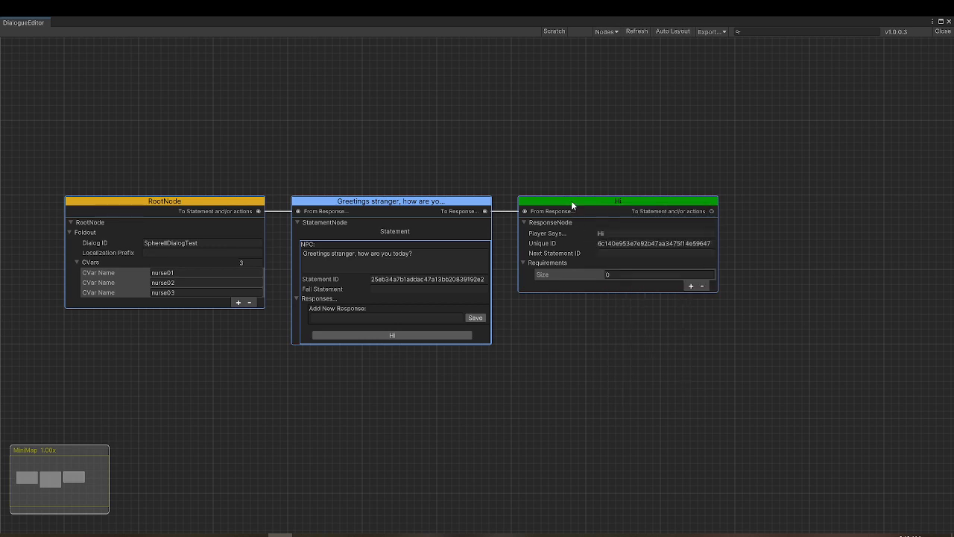
pyautogui.press('Delete')
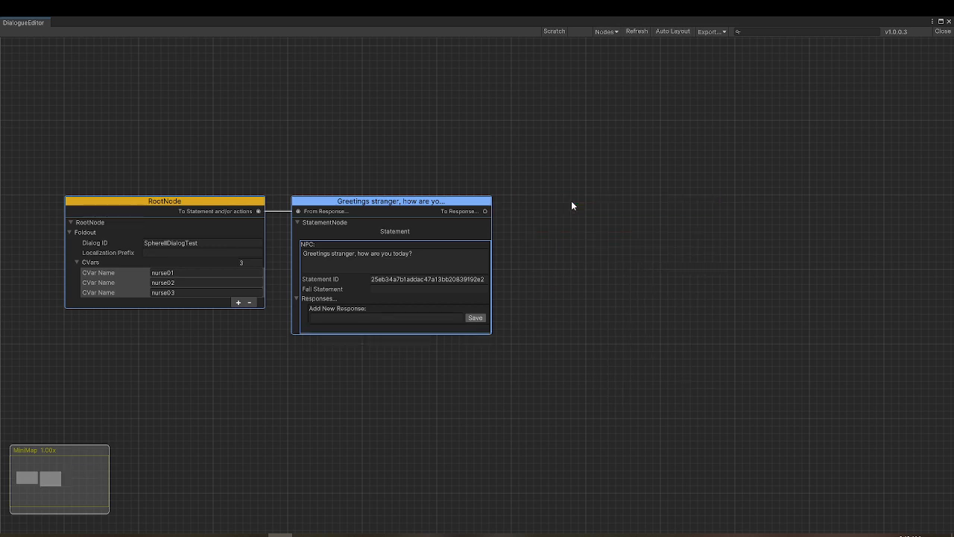
# Add the response "Are you really a nurse?" to the greeting statement and place its node above and beside the statement
pyautogui.moveTo(430, 205)
pyautogui.mouseDown()
pyautogui.moveTo(426, 187)
pyautogui.moveTo(426, 201)
pyautogui.mouseUp()
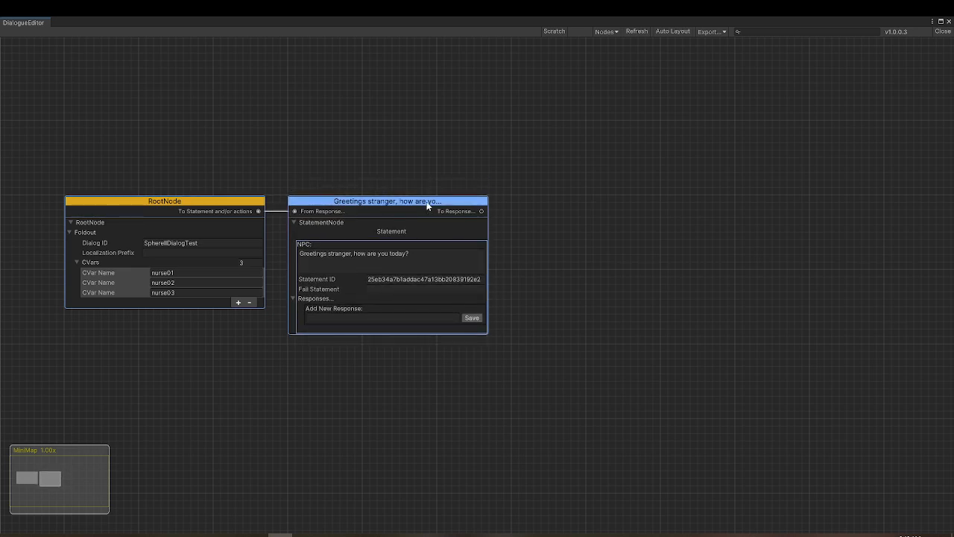
pyautogui.click(377, 319)
pyautogui.write('Are you reall')
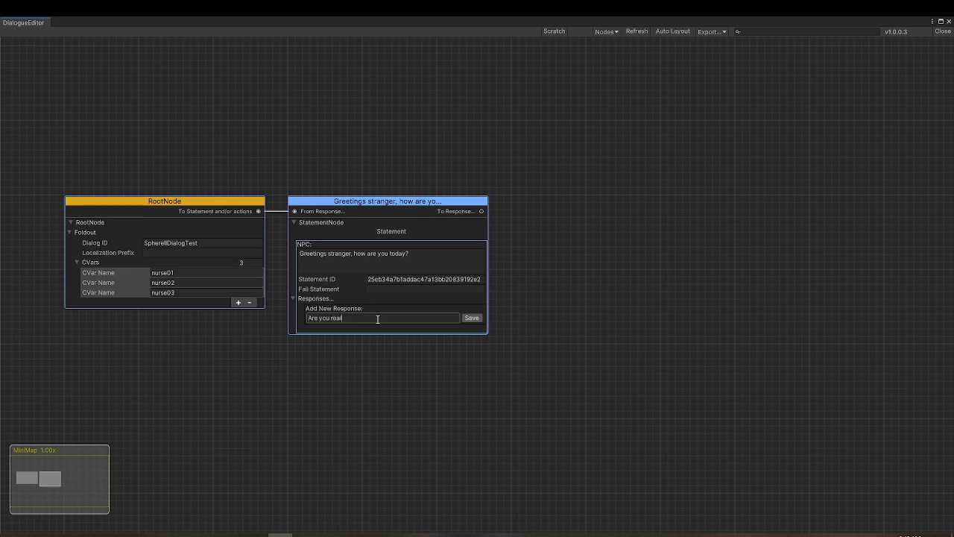
pyautogui.write('y a nurse?')
pyautogui.click(471, 318)
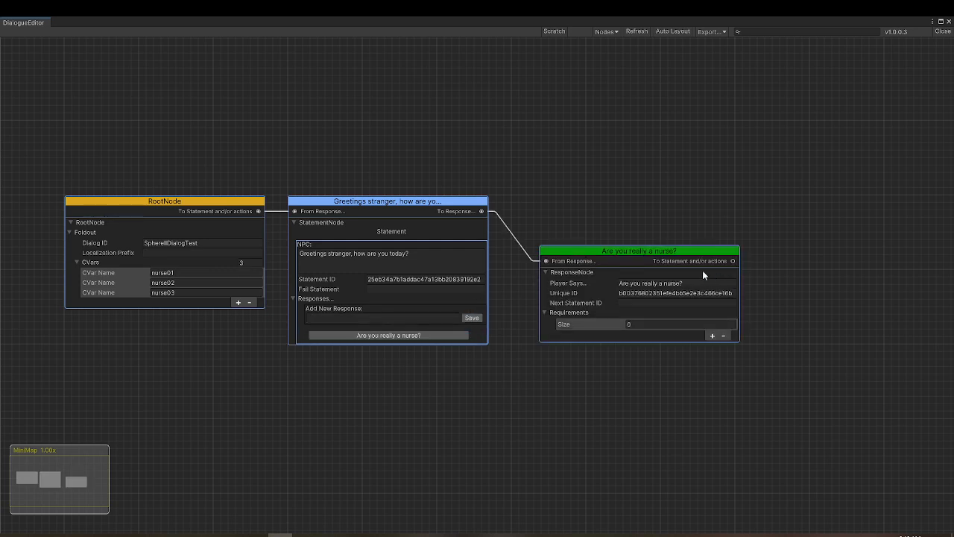
pyautogui.moveTo(613, 253); pyautogui.dragTo(588, 181)
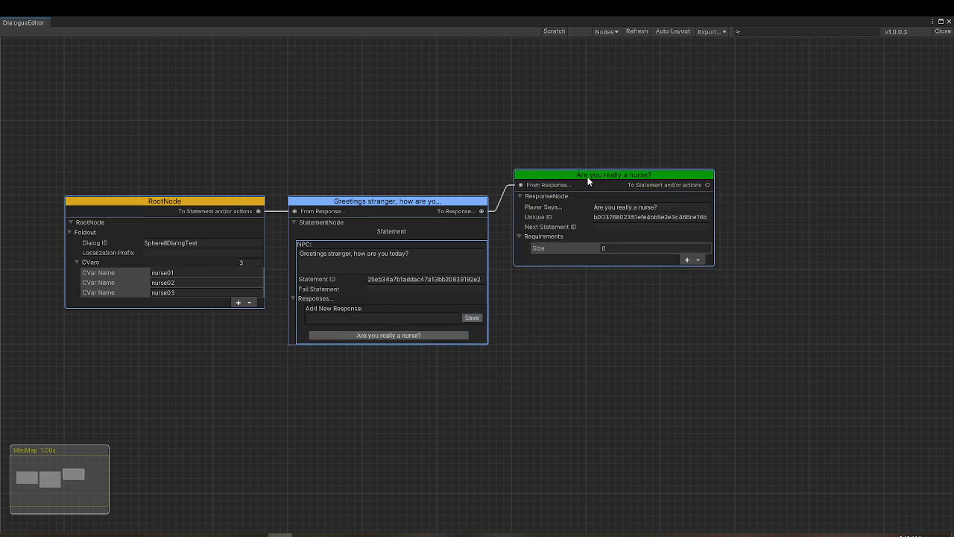
# Add a second response node below the first, reading "What can you tell me about the area?", and connect it to the greeting statement
pyautogui.rightClick(541, 280)
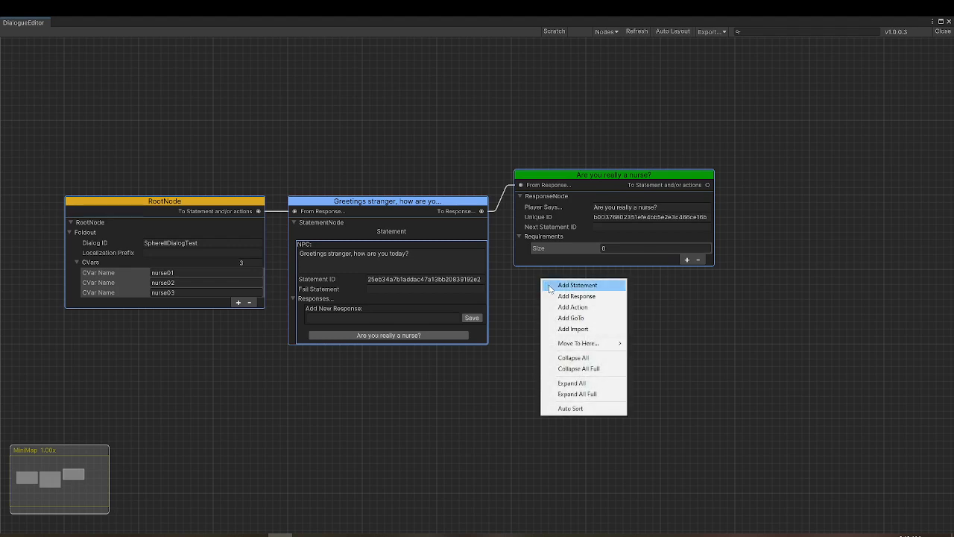
pyautogui.click(574, 297)
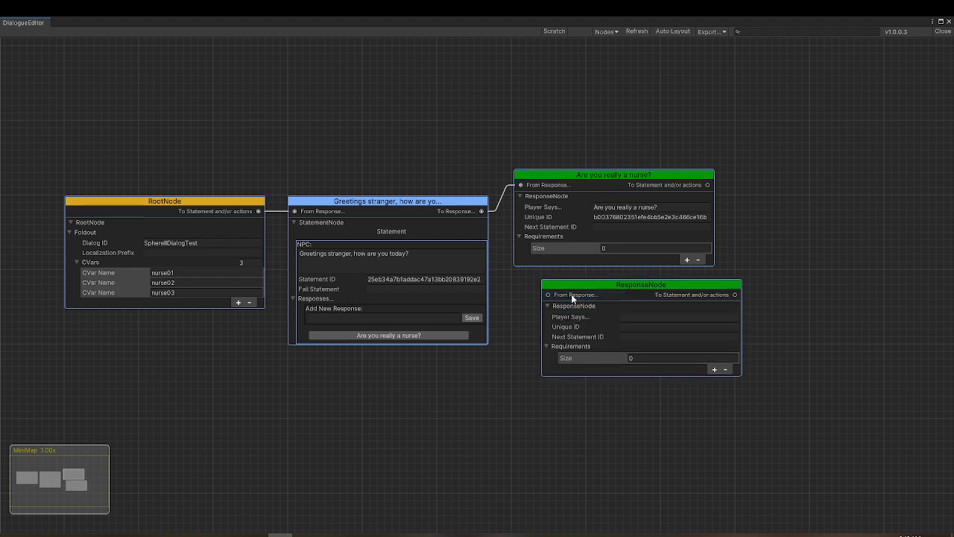
pyautogui.moveTo(618, 285); pyautogui.dragTo(592, 293)
pyautogui.click(616, 323)
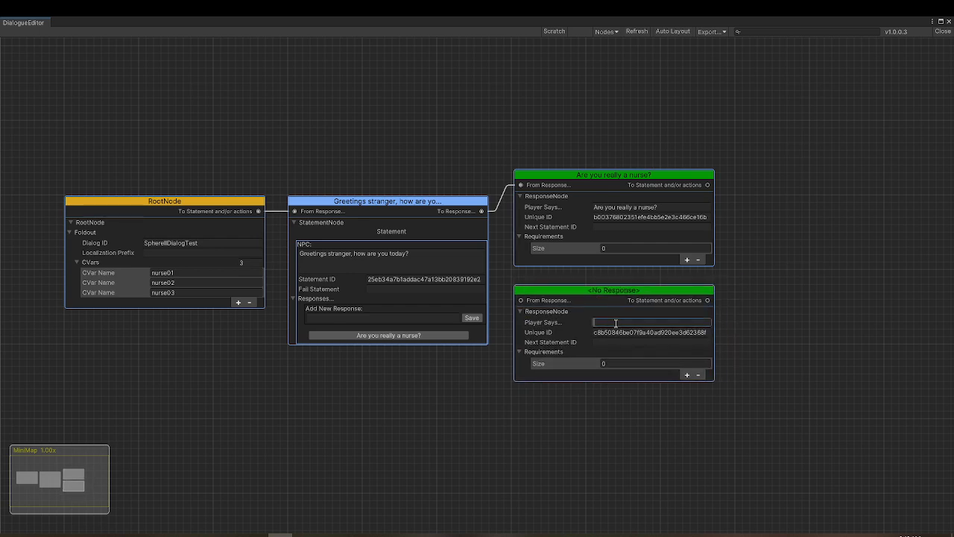
pyautogui.write('What can you tell me about the area?')
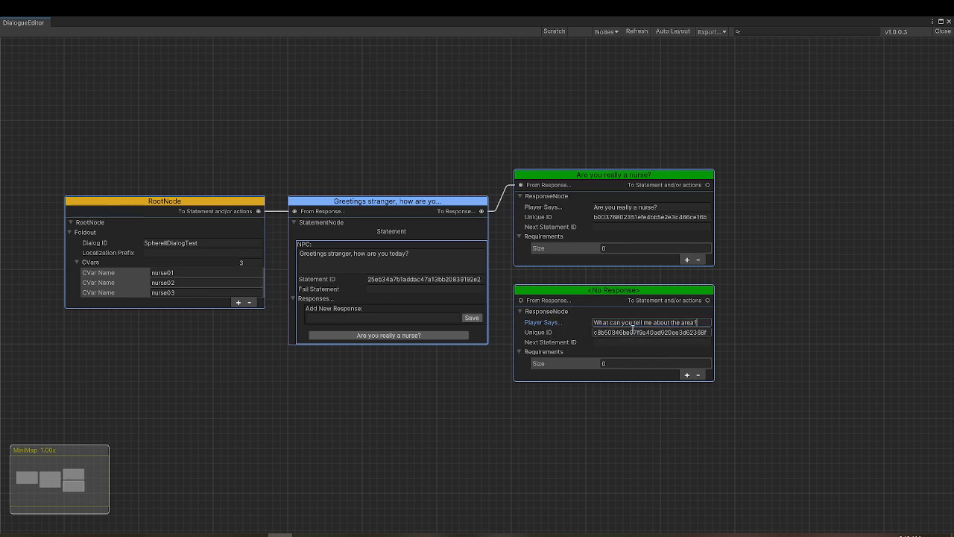
pyautogui.moveTo(521, 299); pyautogui.dragTo(482, 214)
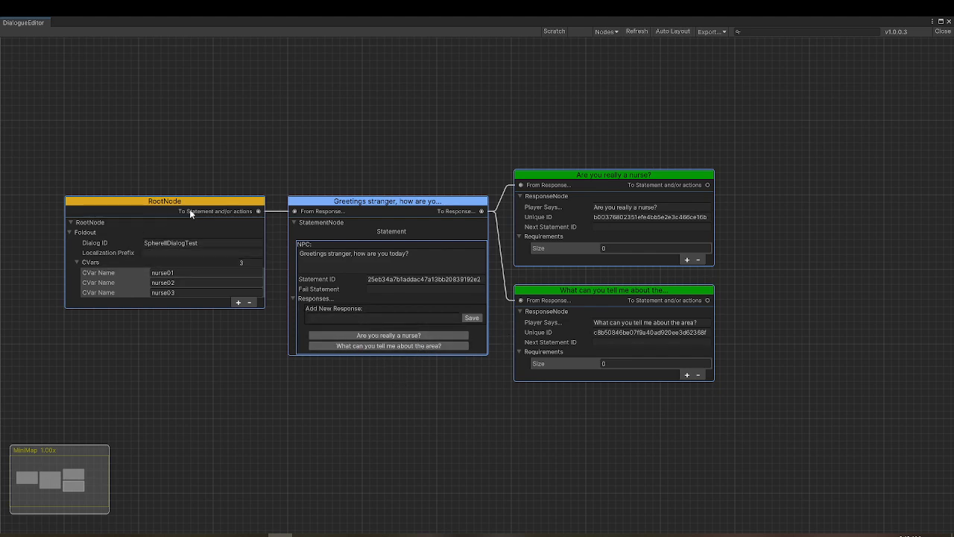
pyautogui.click(348, 264)
# Export the dialog graph without localization, overwriting the existing SphereIIDialogTest.xml, and close the dialogue editor
pyautogui.click(709, 32)
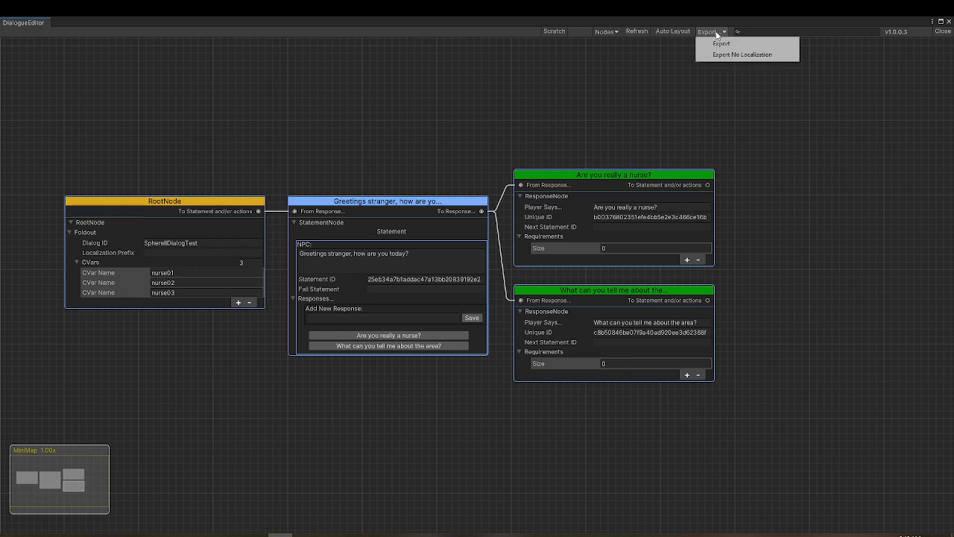
pyautogui.click(722, 57)
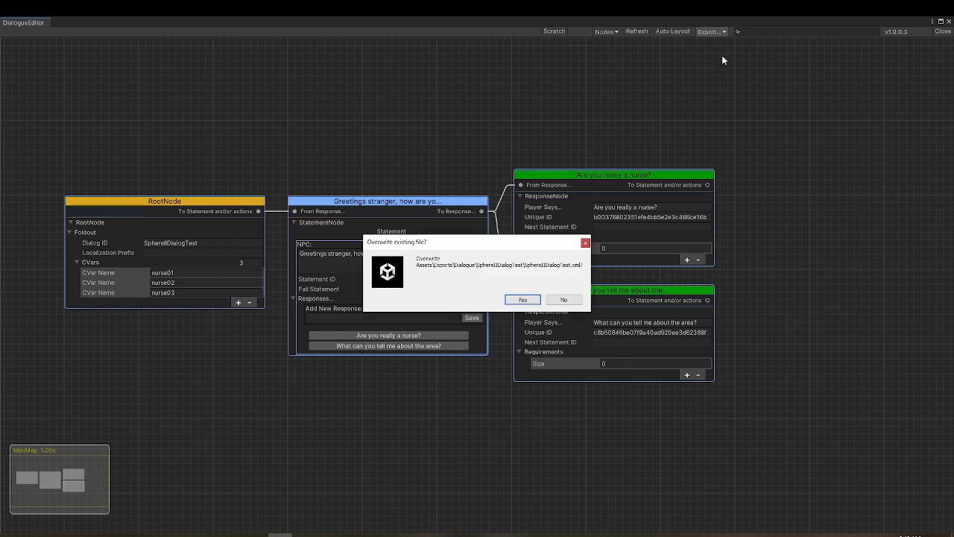
pyautogui.click(519, 300)
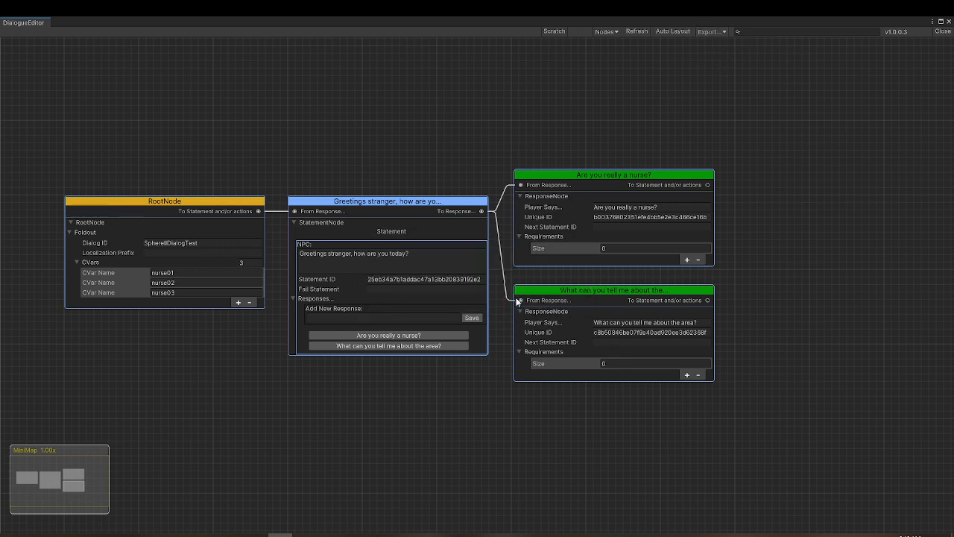
pyautogui.click(943, 32)
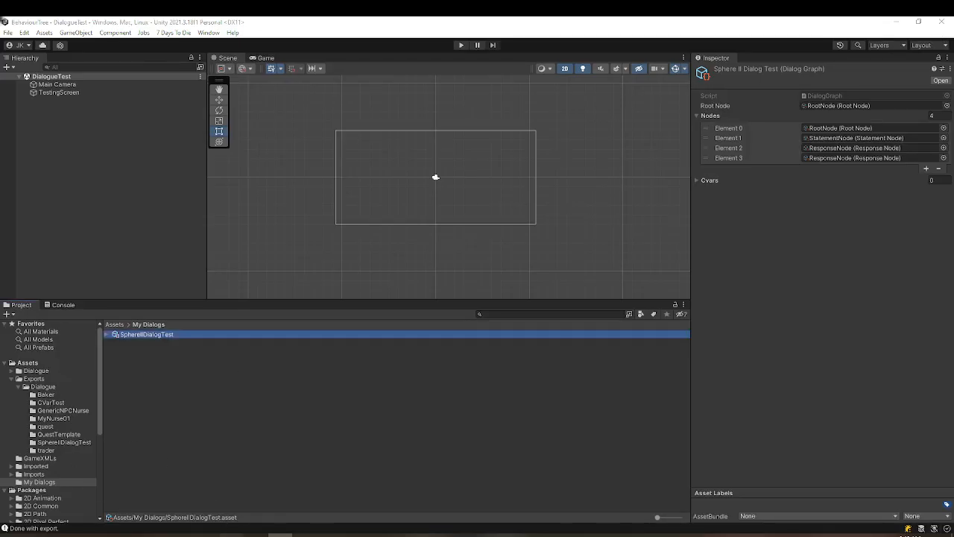
# Copy the exported SphereIIDialogTest dialog block from Rider, paste it over the old block in the mod's dialogs.xml in Notepad++, and save
pyautogui.click(232, 535)
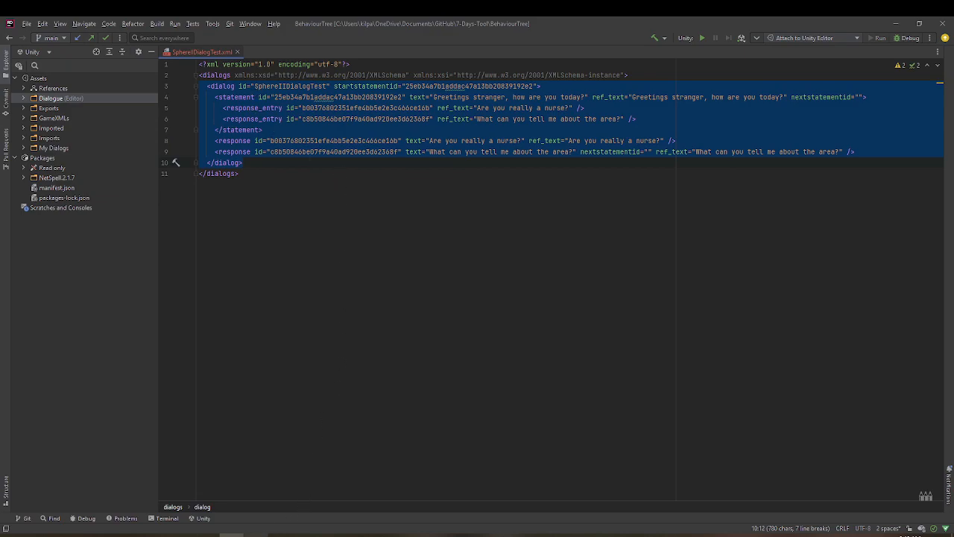
pyautogui.click(256, 534)
pyautogui.moveTo(53, 85); pyautogui.dragTo(102, 128)
pyautogui.hotkey('ctrl', 'v')
pyautogui.hotkey('ctrl', 's')
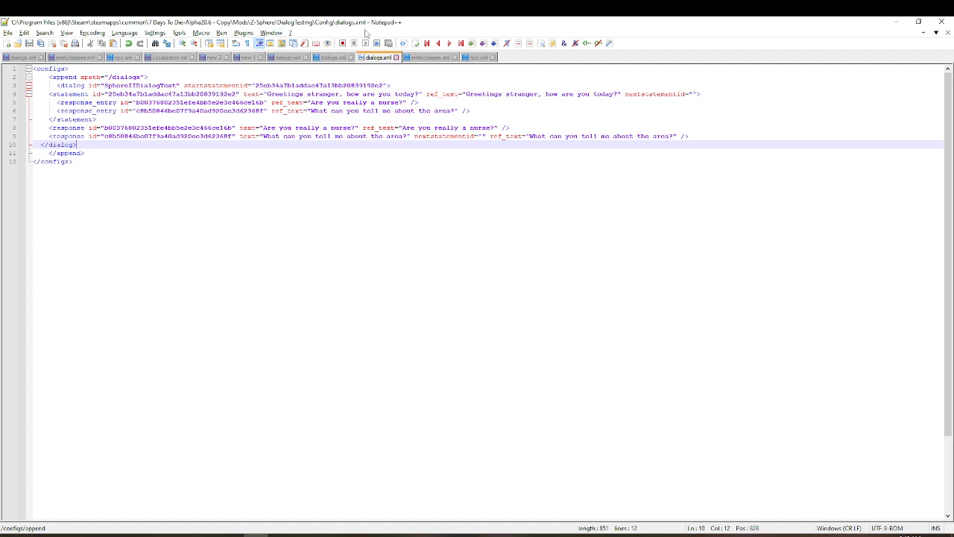
pyautogui.click(407, 205)
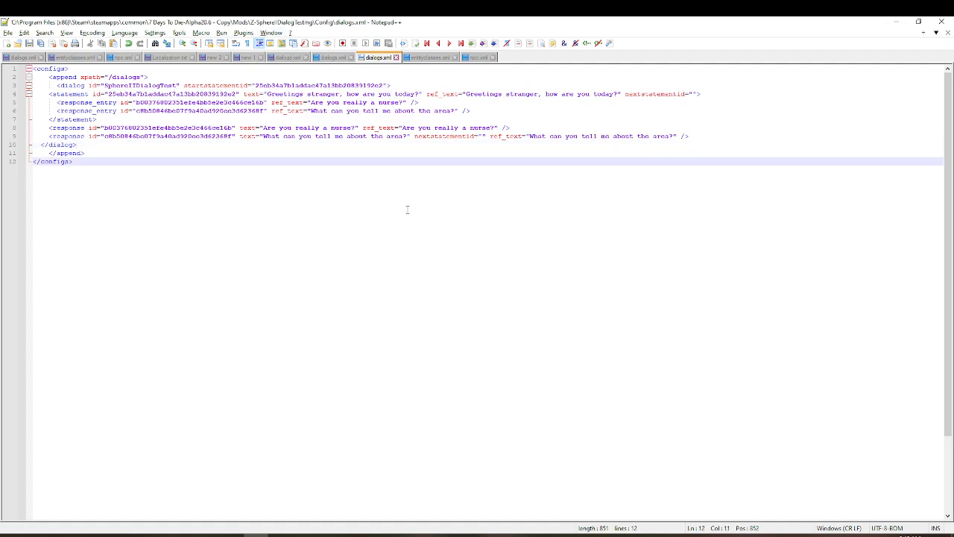
# Switch to 7 Days To Die and run the dialog command in the console, then return to the playtest
pyautogui.click(306, 535)
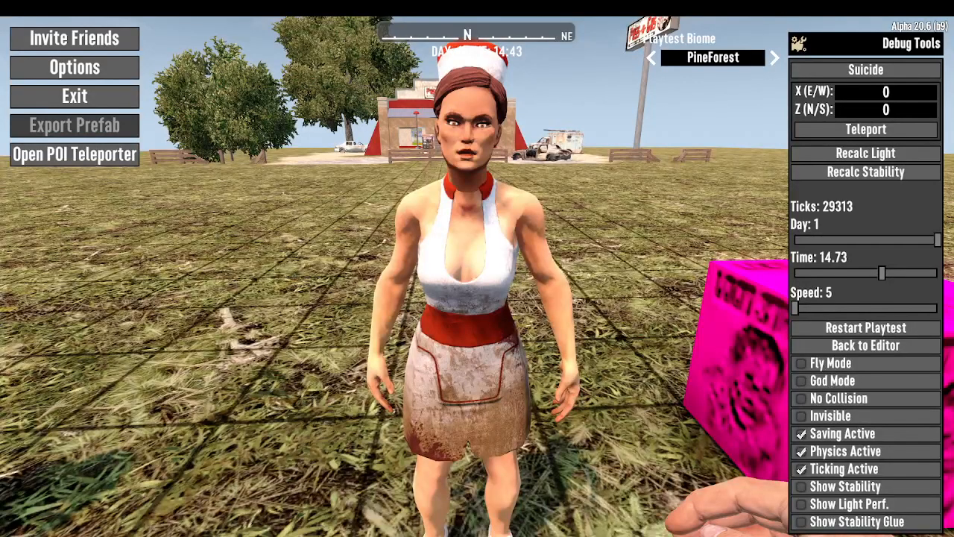
pyautogui.press('F1')
pyautogui.write('dialog')
pyautogui.press('Return')
pyautogui.press('Escape')
pyautogui.press('Escape')
# Talk to the nurse to check her greeting and the available responses, and end the conversation
pyautogui.press('e')
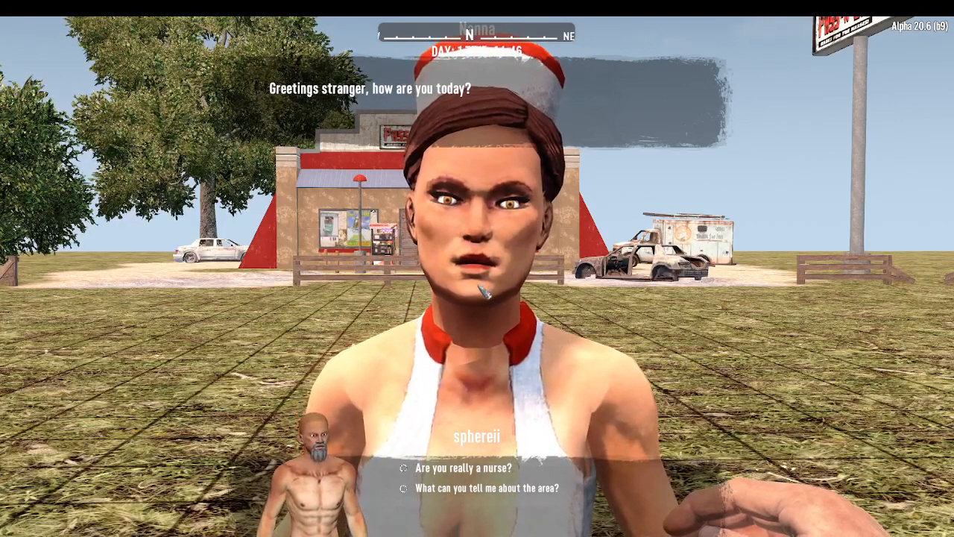
pyautogui.press('Escape')
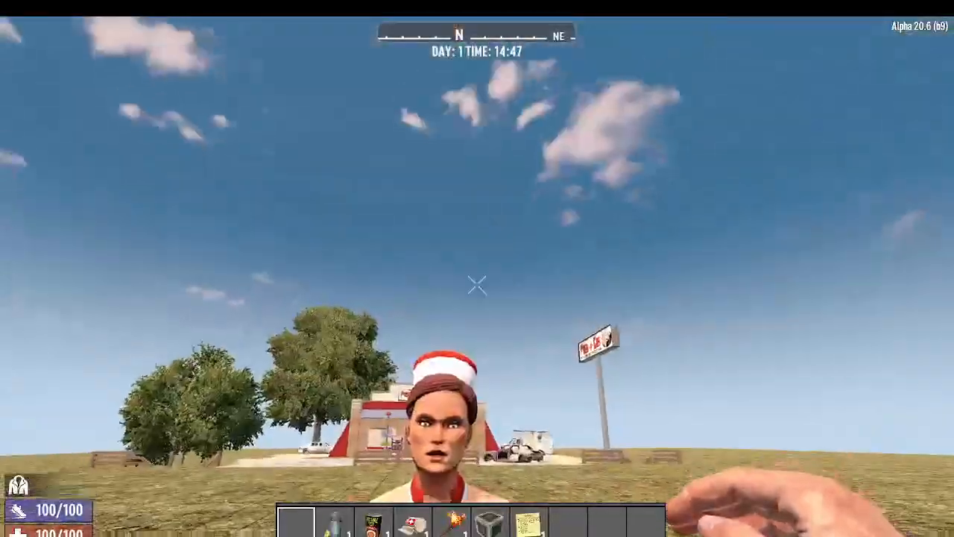
pyautogui.press('Escape')
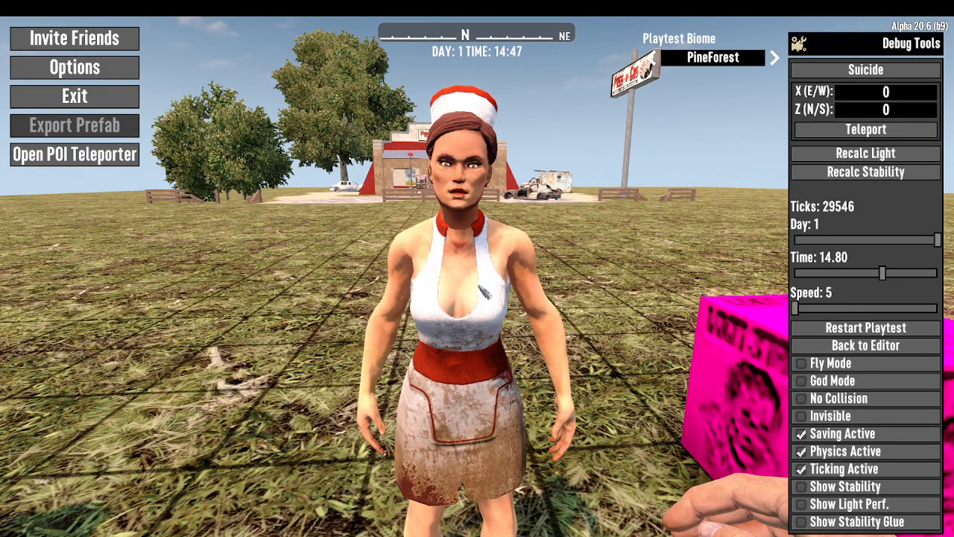
# Switch back to Unity and open the SphereIIDialogTest graph from My Dialogs in the dialogue editor
pyautogui.hotkey('alt', 'Tab')
pyautogui.hotkey('alt', 'Tab')
pyautogui.hotkey('alt', 'Tab')
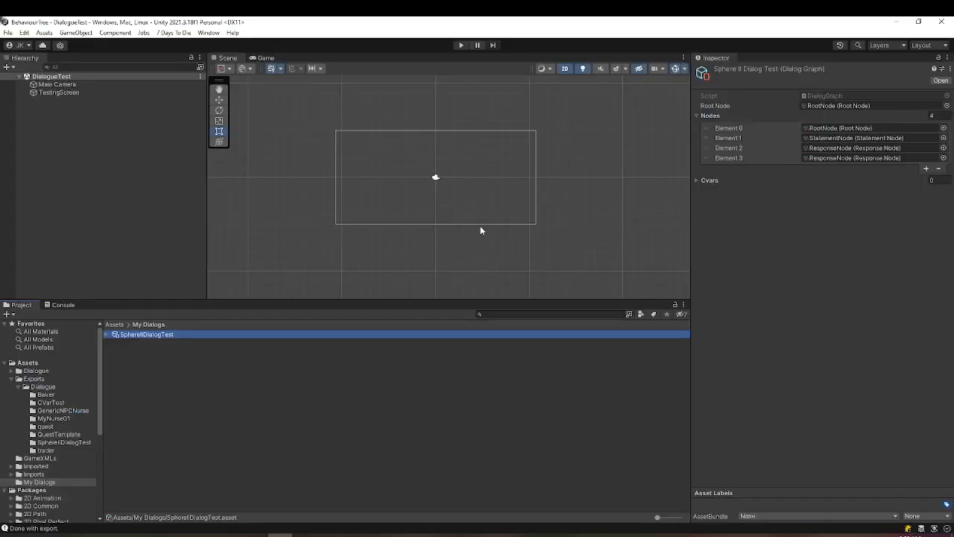
pyautogui.click(41, 483)
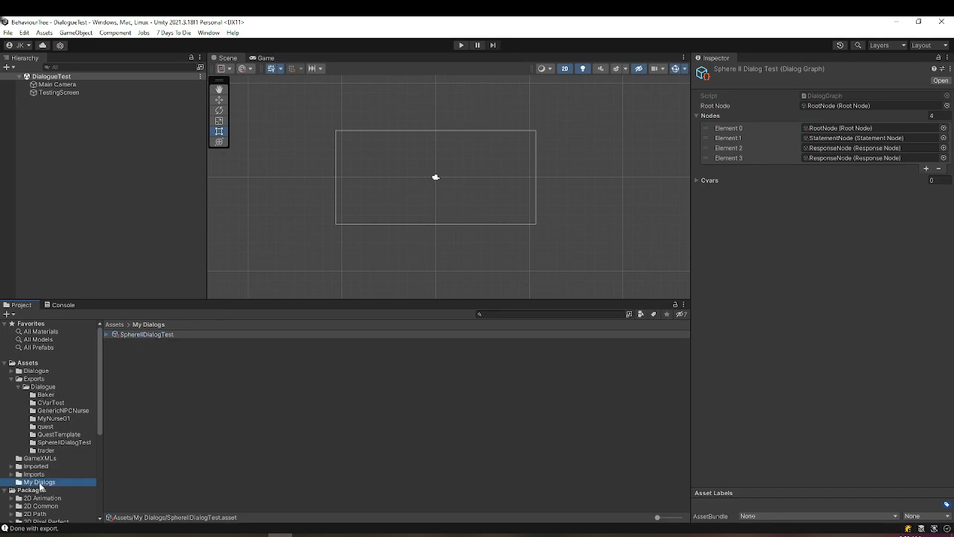
pyautogui.doubleClick(119, 335)
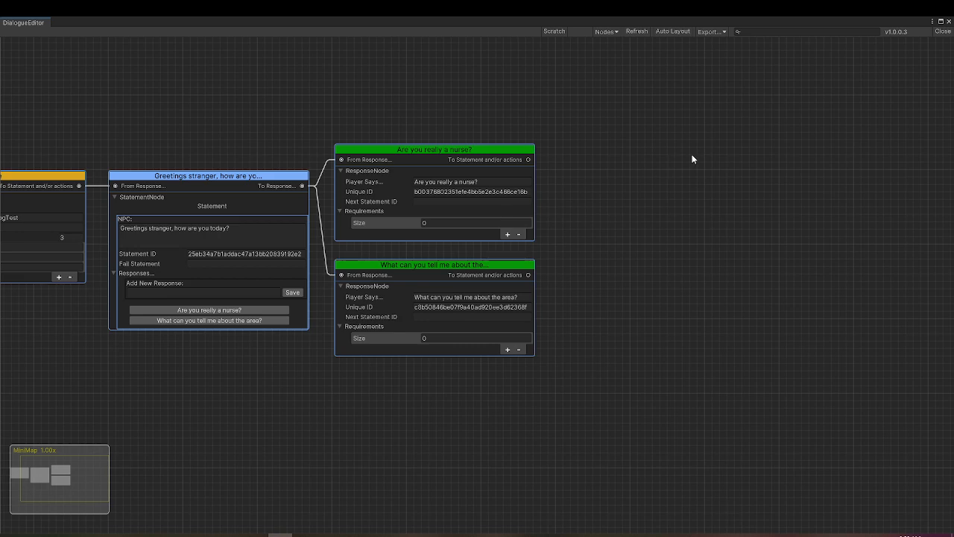
# Add a new statement node in the empty area to the right of the two response nodes
pyautogui.moveTo(701, 188); pyautogui.dragTo(537, 186)
pyautogui.rightClick(518, 147)
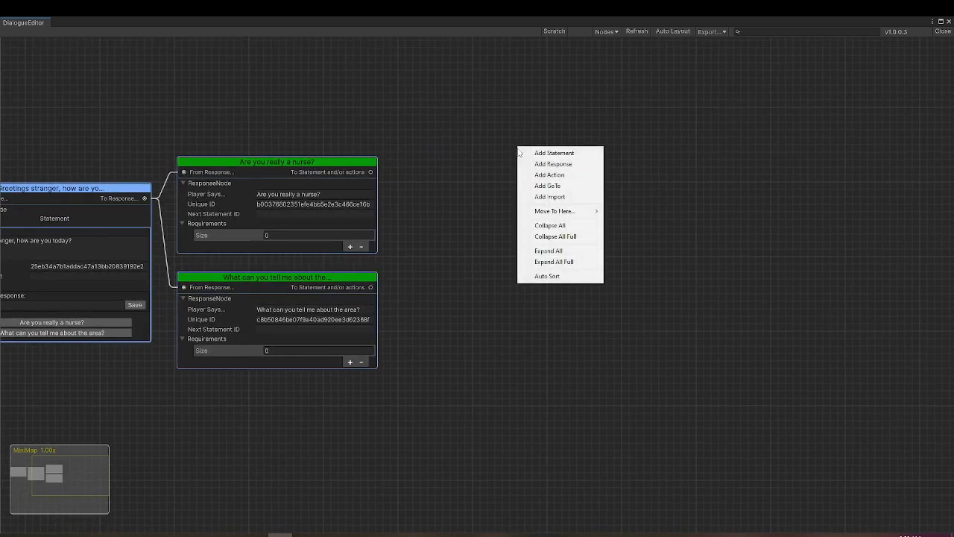
pyautogui.click(563, 154)
pyautogui.moveTo(560, 152); pyautogui.dragTo(459, 117)
# Set the new statement's NPC text to "Of course I'm a real nurse. Or, rather, I was a real nurse before the apocalypse."
pyautogui.click(490, 171)
pyautogui.doubleClick(493, 175)
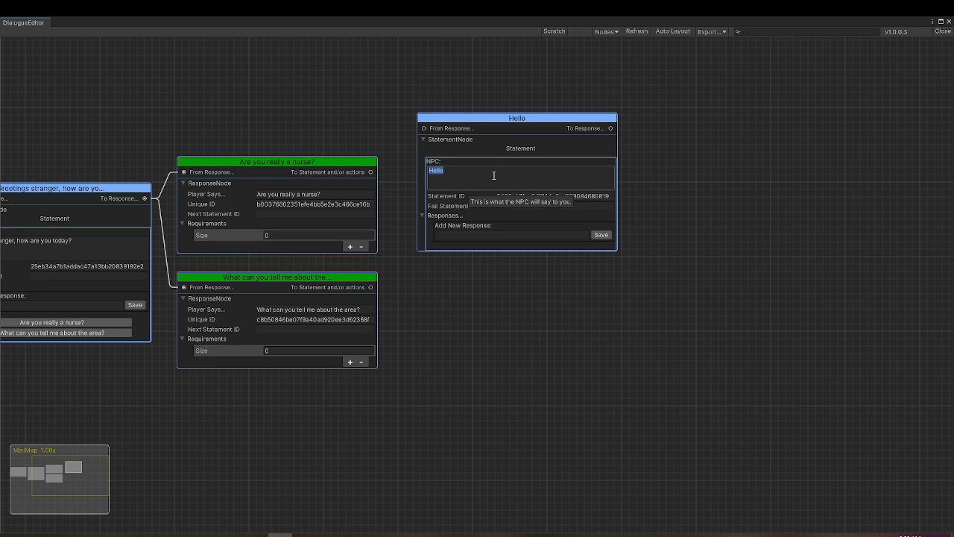
pyautogui.write("Of course I'm a real nurse. Or, rather, I was a real nurse before the")
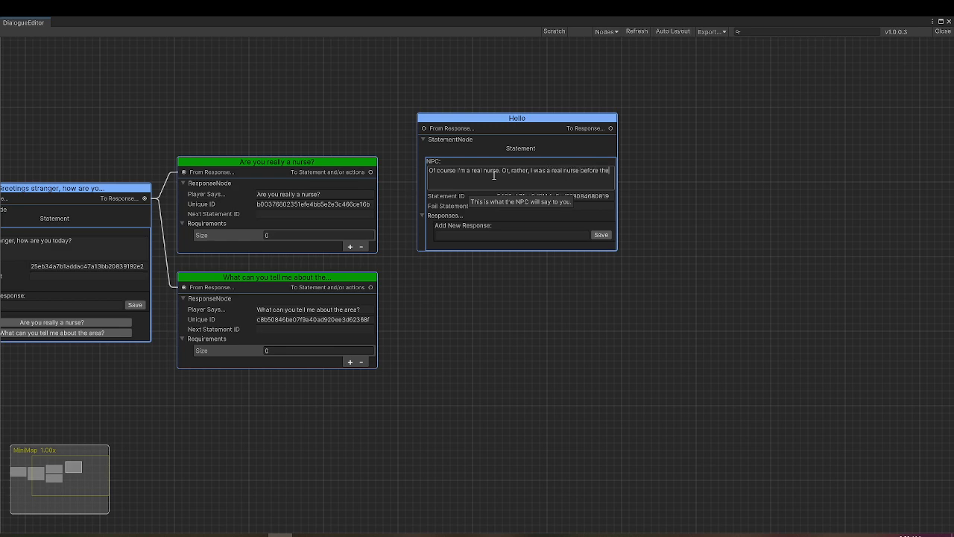
pyautogui.write(' apocalypse.')
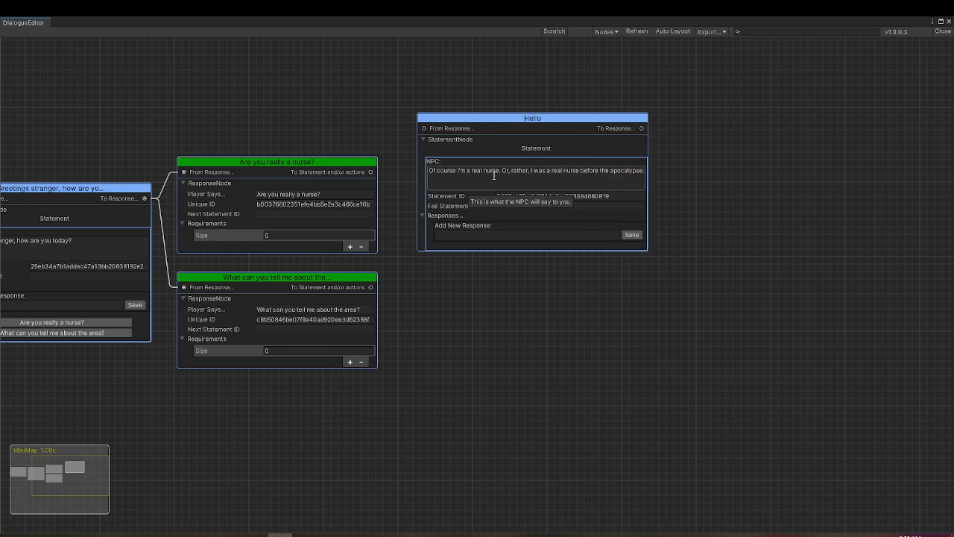
# Connect the "Are you really a nurse?" response to the real-nurse statement and line up the two nodes
pyautogui.moveTo(371, 174); pyautogui.dragTo(423, 131)
pyautogui.moveTo(303, 164); pyautogui.dragTo(308, 121)
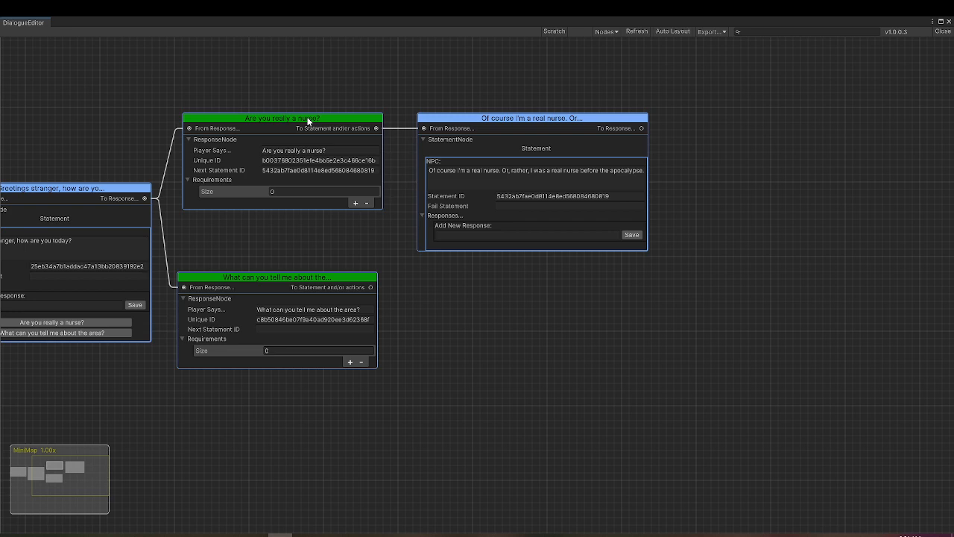
pyautogui.moveTo(577, 118); pyautogui.dragTo(569, 117)
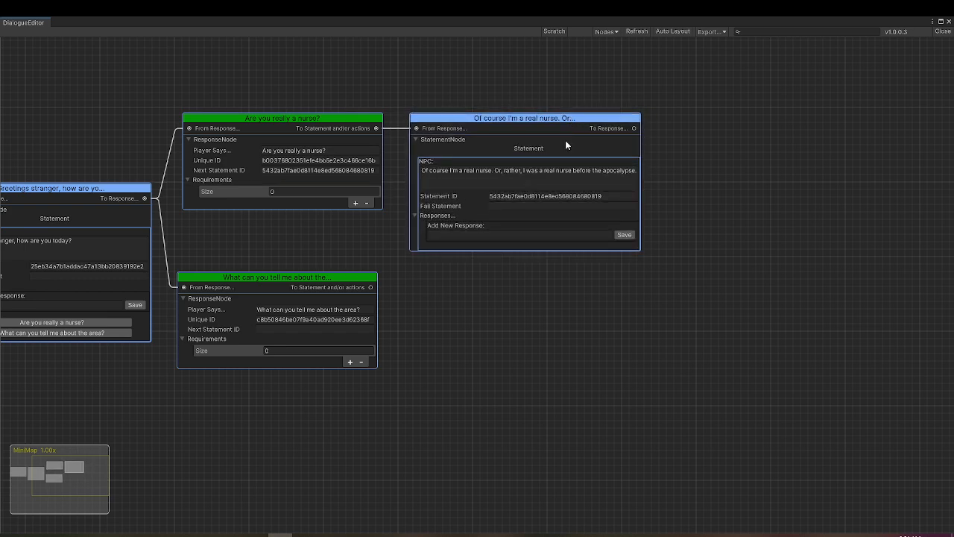
# Add the response "I don't believe you" to the real-nurse statement and align its node level with the statement
pyautogui.click(516, 240)
pyautogui.write("I don't b")
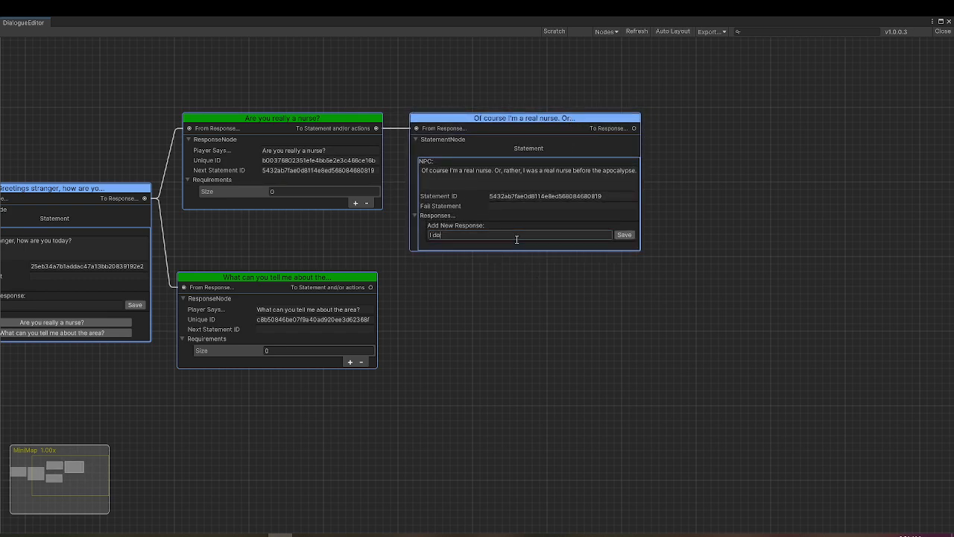
pyautogui.write('elieve you')
pyautogui.click(623, 235)
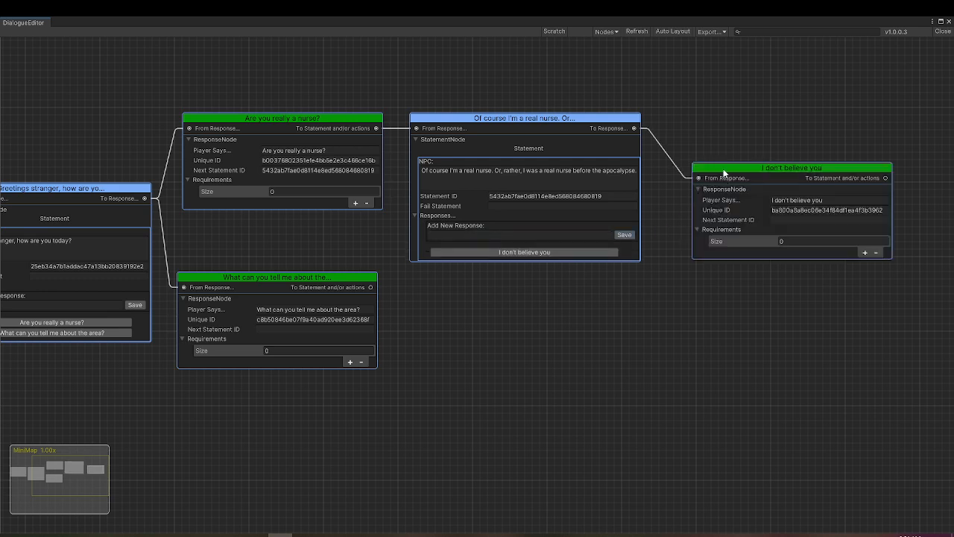
pyautogui.moveTo(723, 166); pyautogui.dragTo(706, 117)
# Add the response "That's pretty cool." to the real-nurse statement and place its node below "I don't believe you"
pyautogui.click(528, 234)
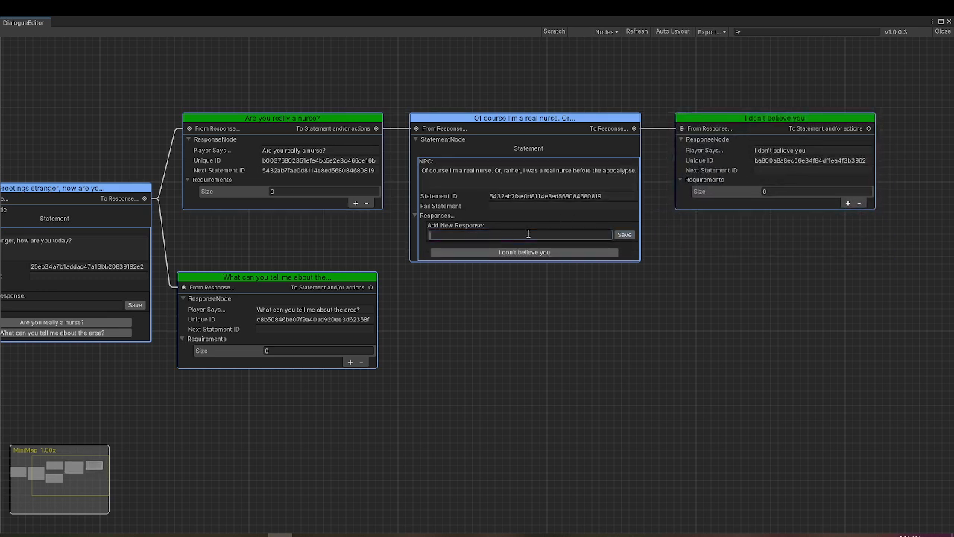
pyautogui.write("That's pretty cool.")
pyautogui.click(624, 234)
pyautogui.moveTo(740, 178); pyautogui.dragTo(725, 237)
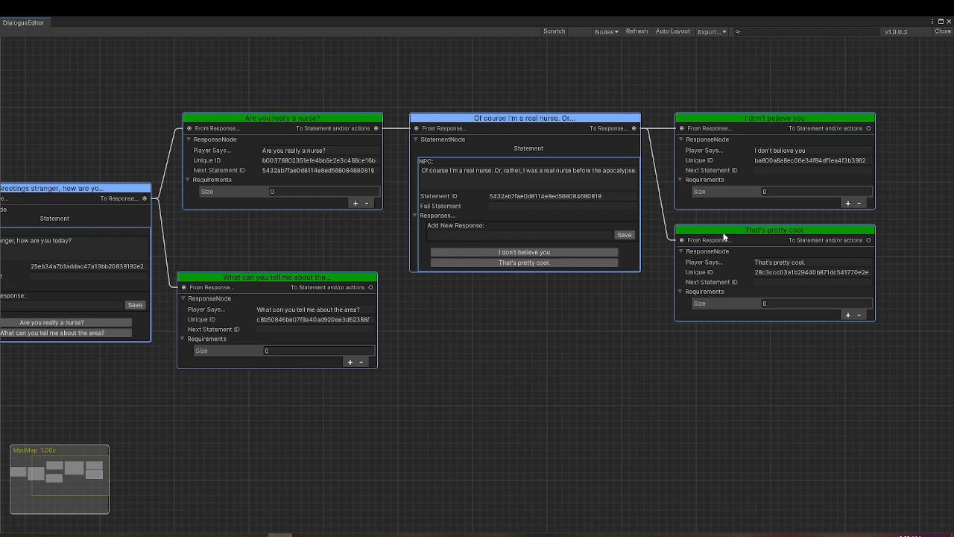
# Move the "What can you tell me about the area?" response node further down to make room below the nurse question
pyautogui.scroll(-3, 402, 281)
pyautogui.moveTo(333, 258); pyautogui.dragTo(515, 228)
pyautogui.scroll(2, 515, 228)
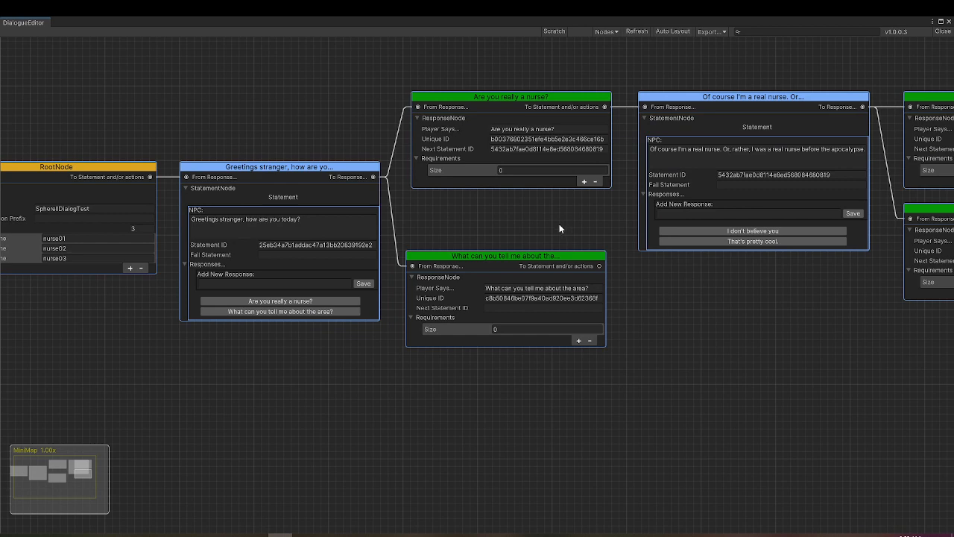
pyautogui.moveTo(524, 257); pyautogui.dragTo(520, 337)
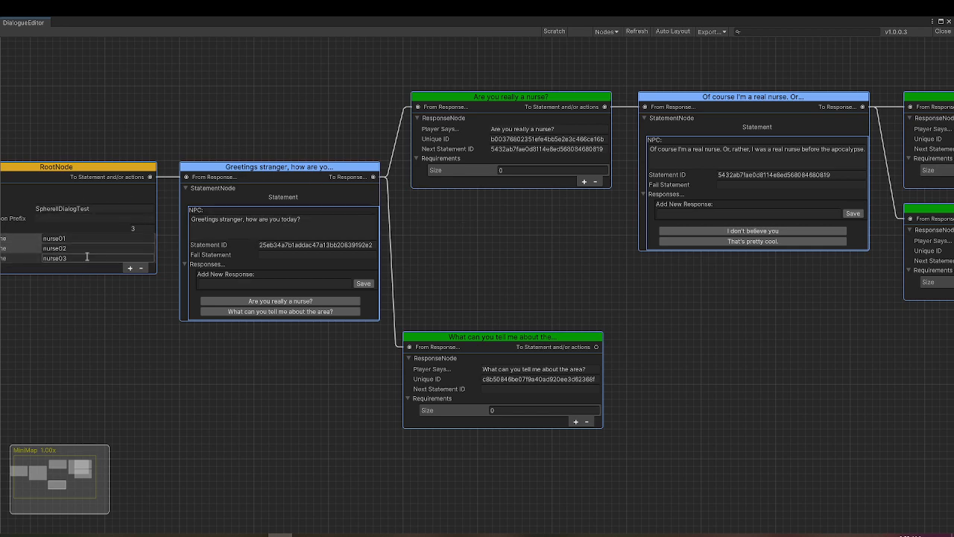
# Add a HasCVarSDX, SCore requirement to the "Are you really a nurse?" response with CVar nurse01, operator eq and value 0
pyautogui.click(585, 181)
pyautogui.click(477, 196)
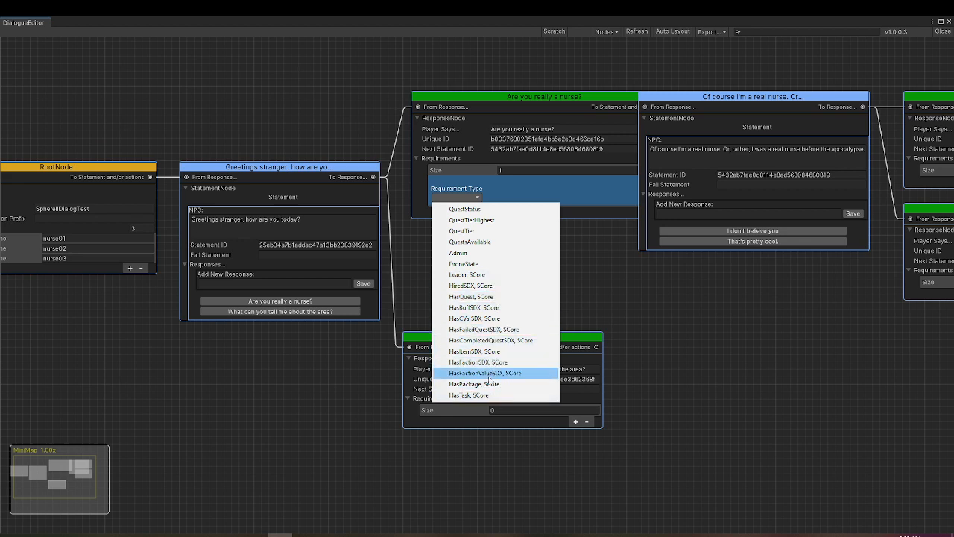
pyautogui.click(511, 322)
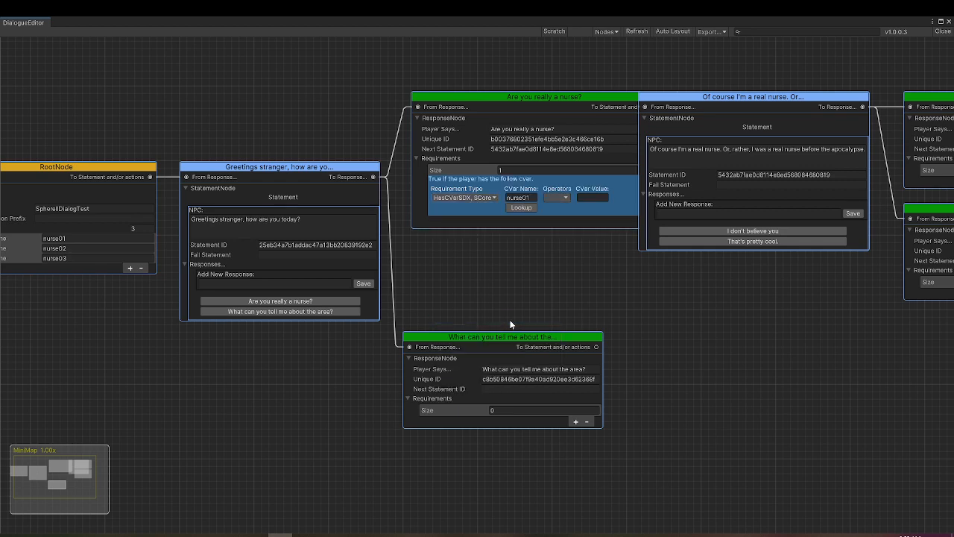
pyautogui.click(528, 209)
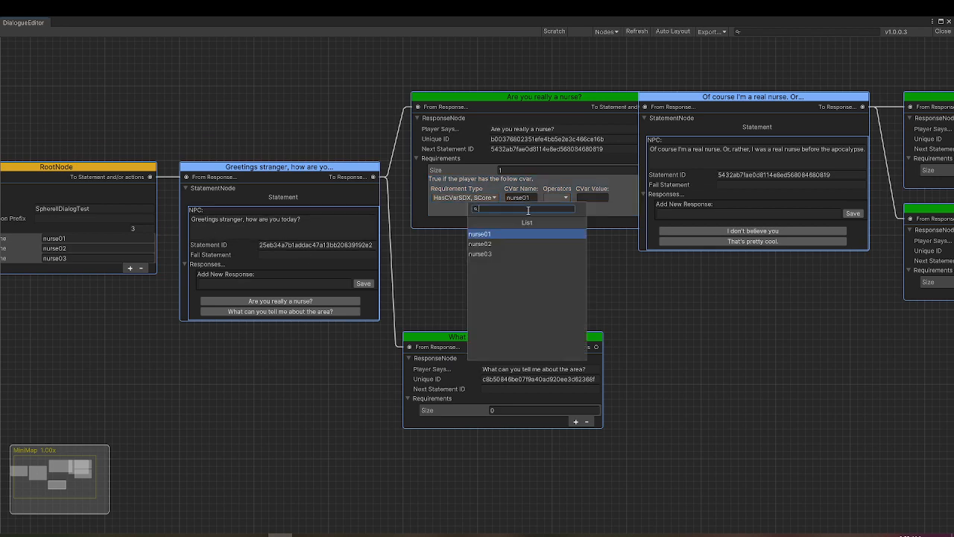
pyautogui.click(498, 234)
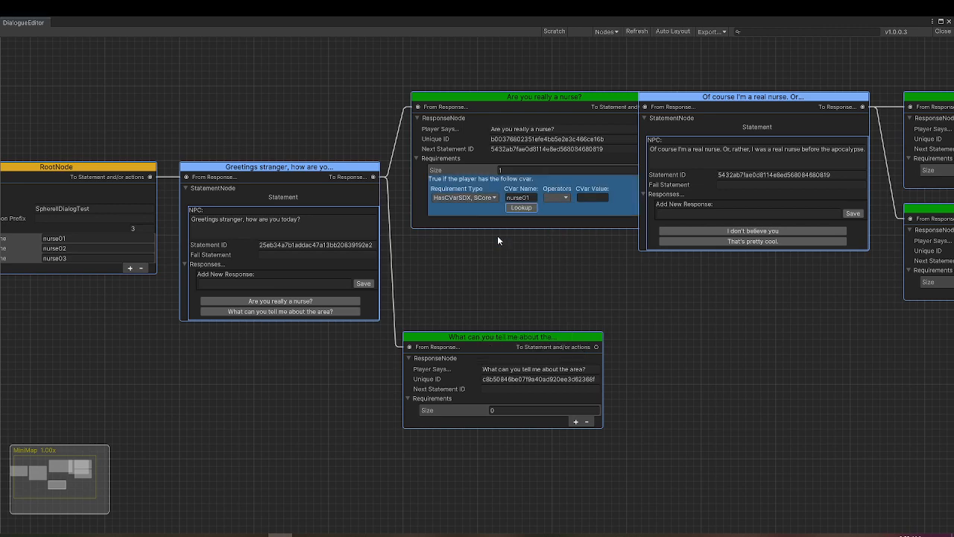
pyautogui.click(564, 197)
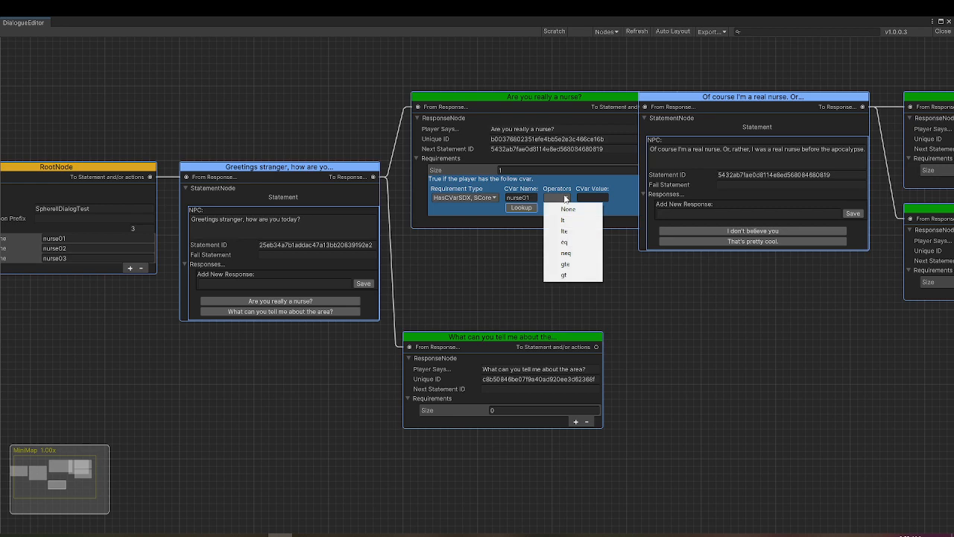
pyautogui.click(574, 242)
pyautogui.click(588, 196)
pyautogui.write('0')
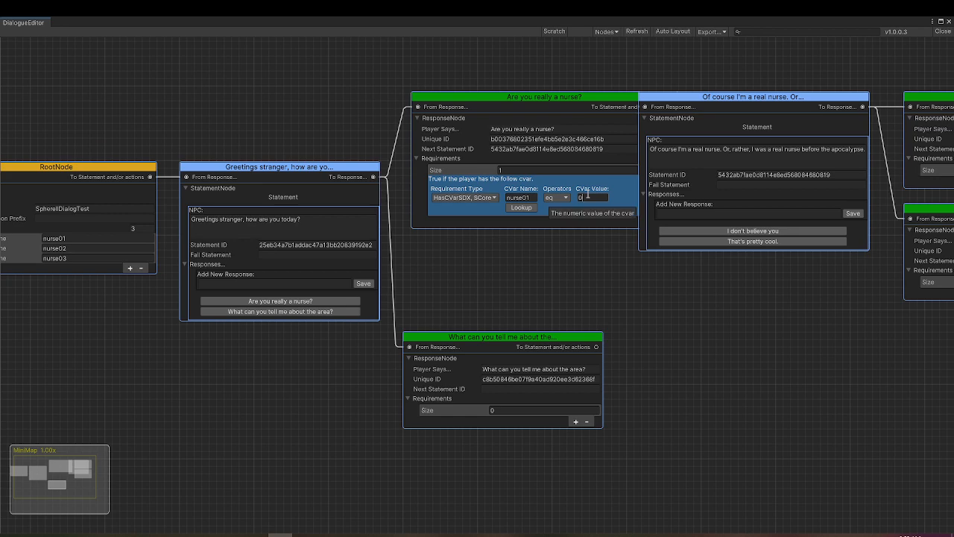
# Separate the overlapping nodes by moving the "Are you really a nurse?" response up and left and the real-nurse statement down and right
pyautogui.moveTo(568, 95); pyautogui.dragTo(559, 96)
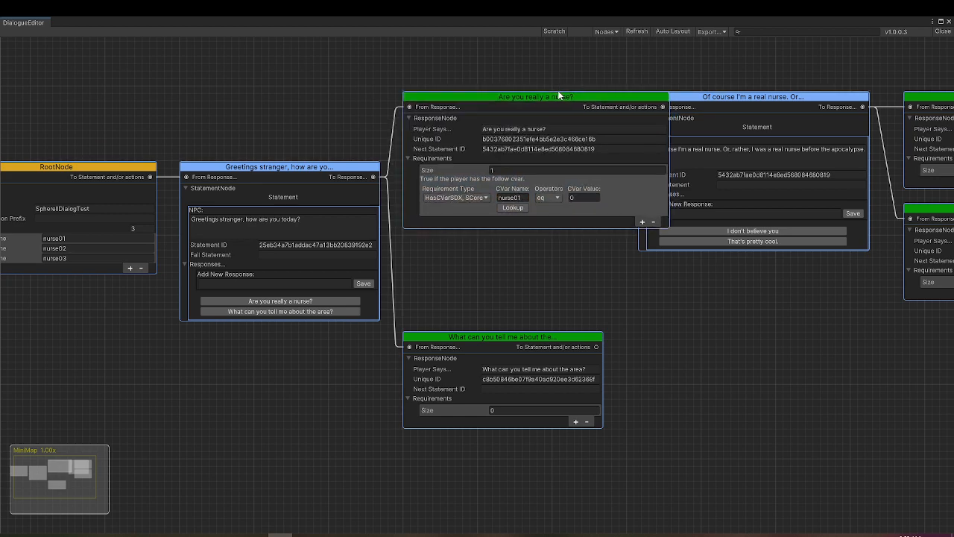
pyautogui.click(606, 241)
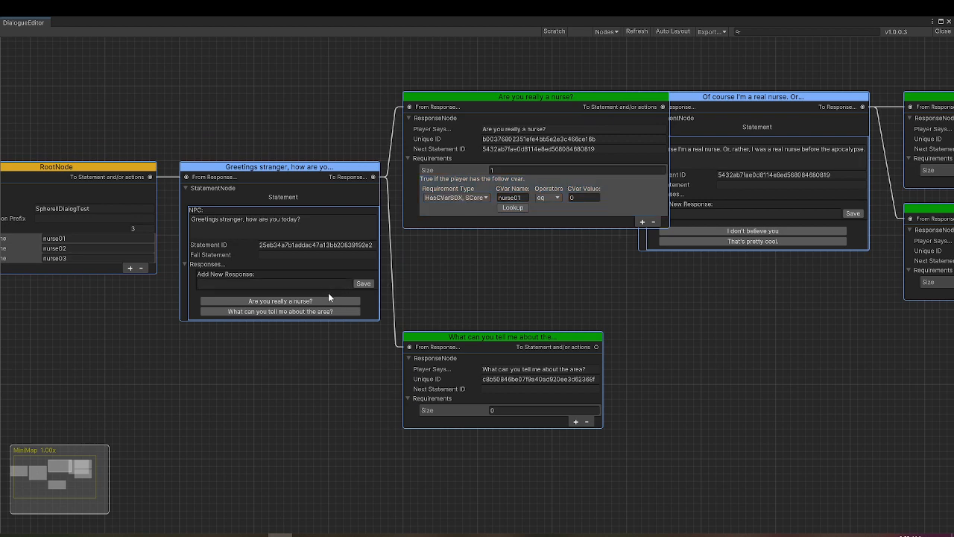
pyautogui.click(458, 210)
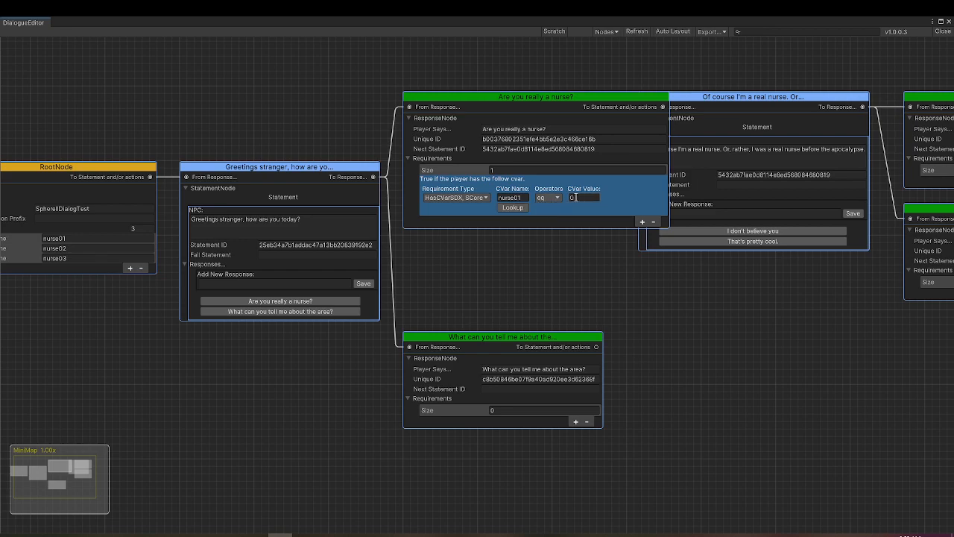
pyautogui.click(637, 115)
pyautogui.moveTo(635, 95); pyautogui.dragTo(627, 85)
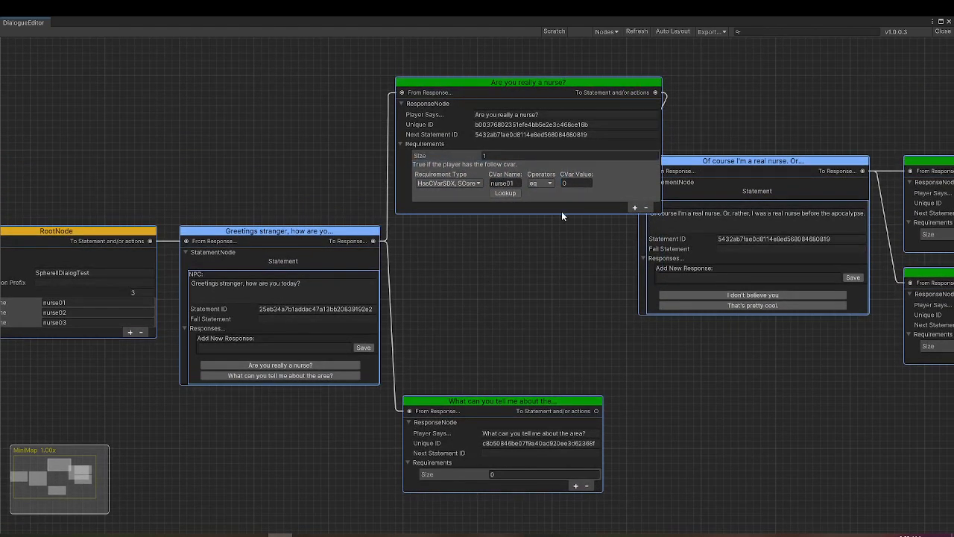
pyautogui.moveTo(687, 162); pyautogui.dragTo(733, 222)
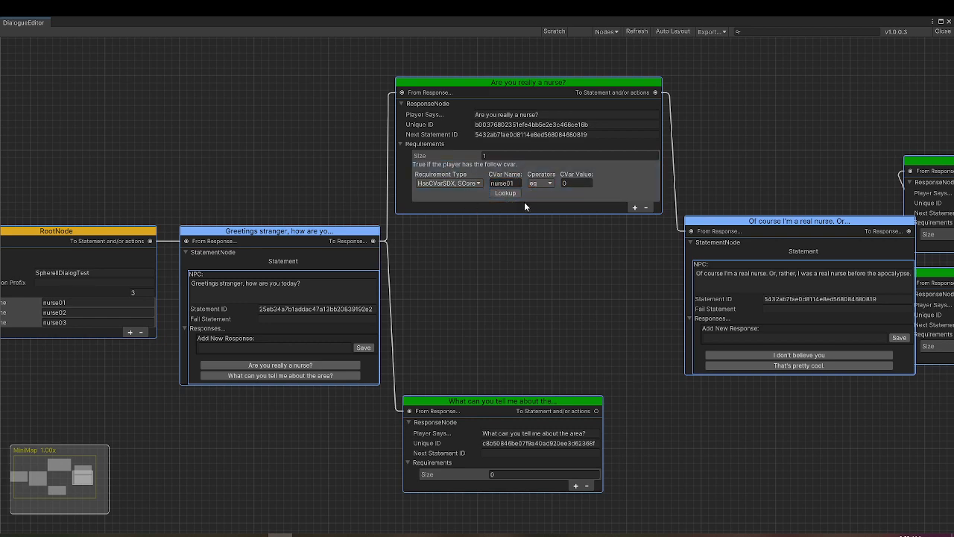
# Add an action node and place it above the real-nurse statement, beside the "Are you really a nurse?" response
pyautogui.rightClick(711, 62)
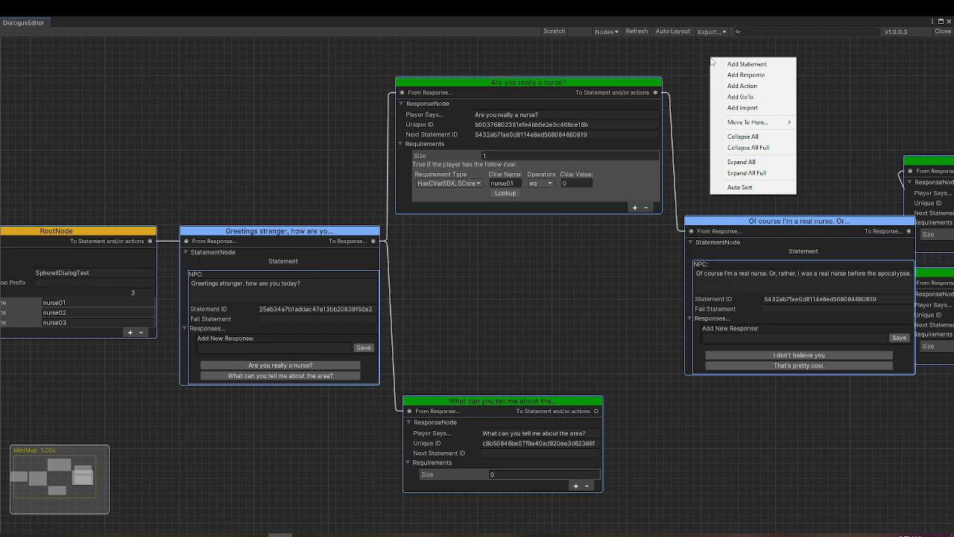
pyautogui.click(741, 87)
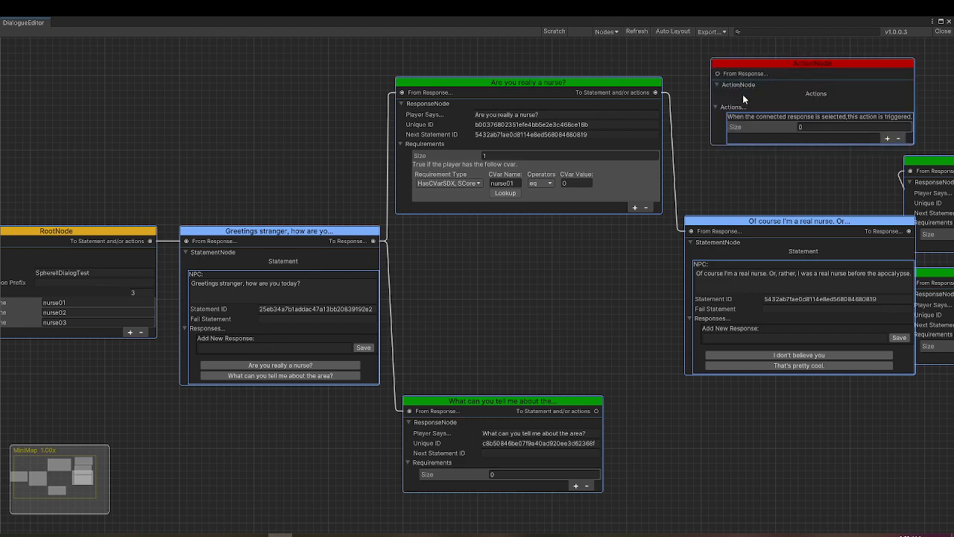
pyautogui.moveTo(753, 64); pyautogui.dragTo(749, 123)
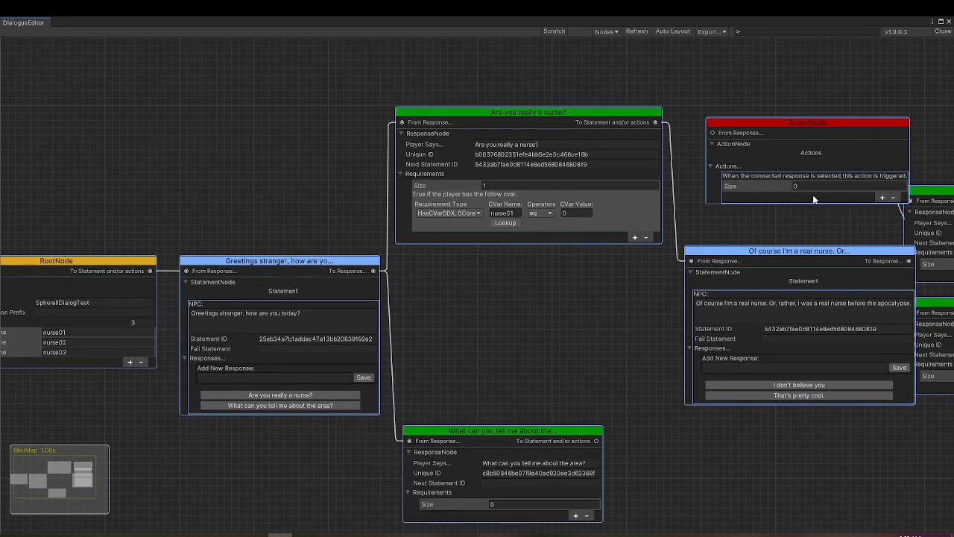
# Add an AddCVar, SCore action to the action node with CVar nurse01, operator add and value 1
pyautogui.click(883, 197)
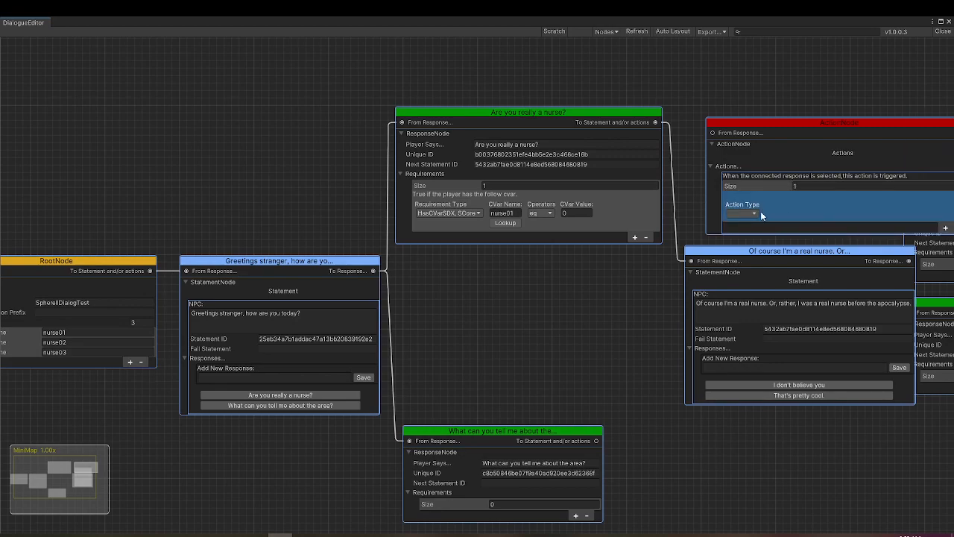
pyautogui.click(756, 212)
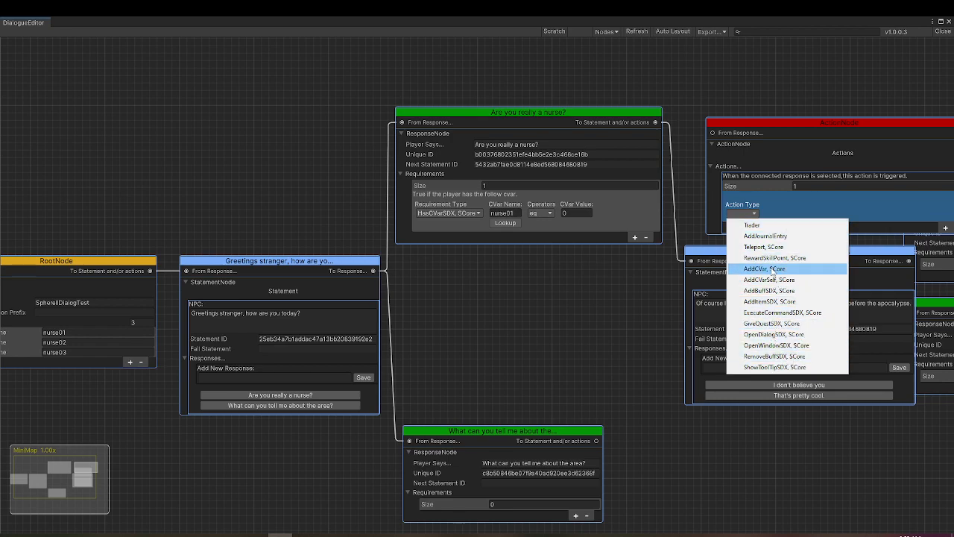
pyautogui.click(771, 270)
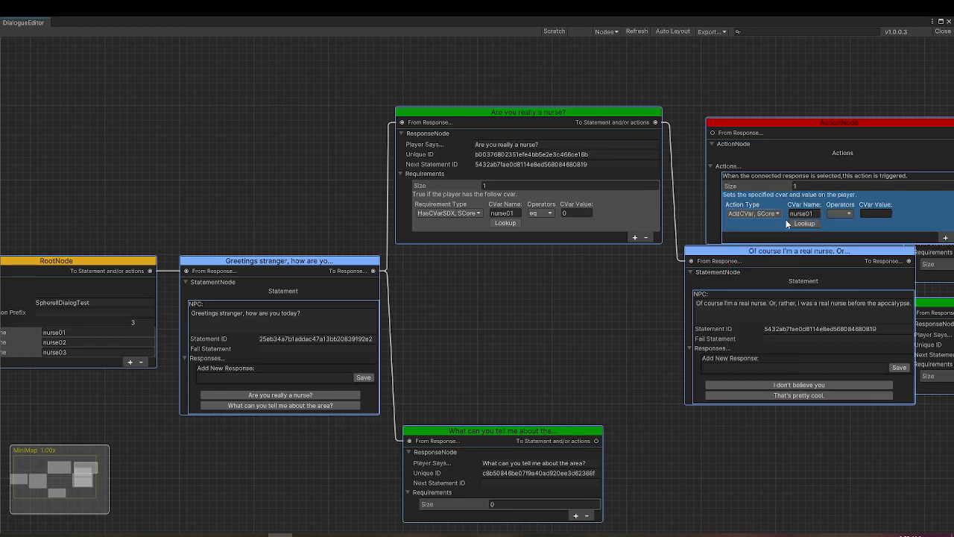
pyautogui.click(848, 214)
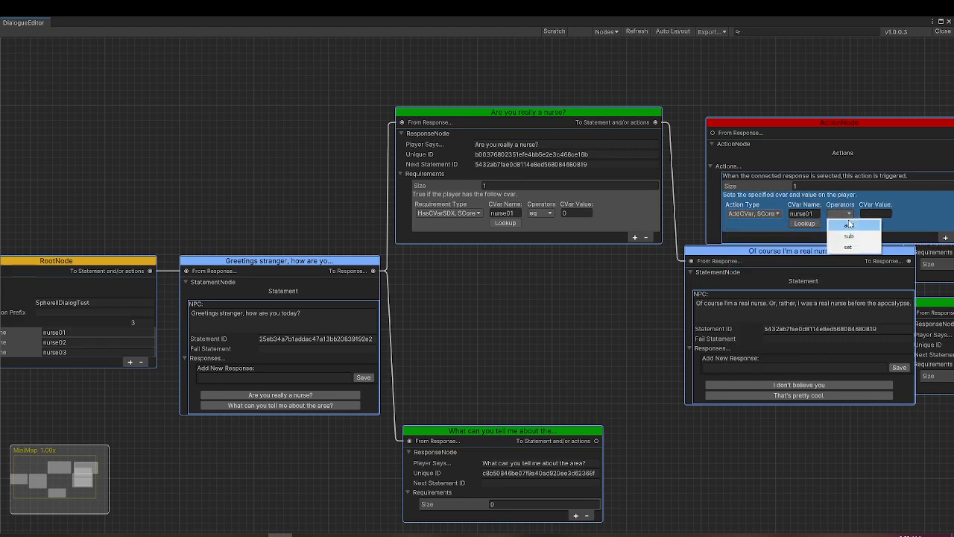
pyautogui.click(850, 226)
pyautogui.write('1')
# Move the action node up and connect the "Are you really a nurse?" response's output to it
pyautogui.moveTo(834, 119); pyautogui.dragTo(819, 83)
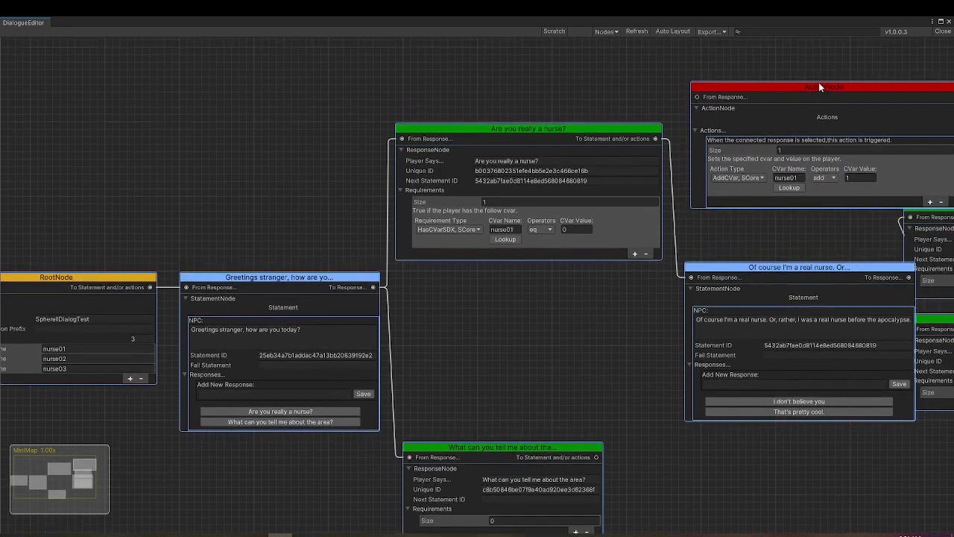
pyautogui.moveTo(656, 139); pyautogui.dragTo(697, 97)
pyautogui.click(648, 227)
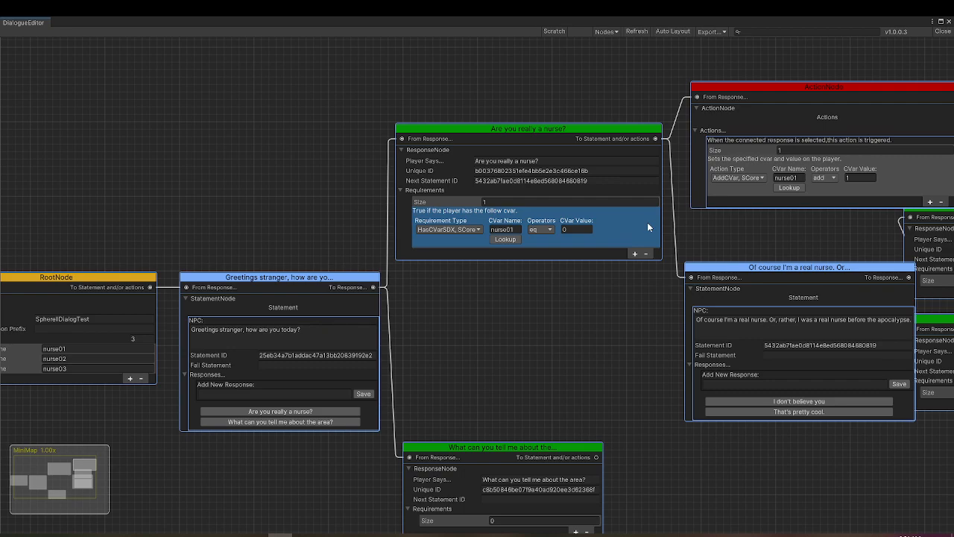
# Export the dialog graph without localization, overwriting the existing SphereIIDialogTest.xml
pyautogui.click(717, 32)
pyautogui.click(727, 56)
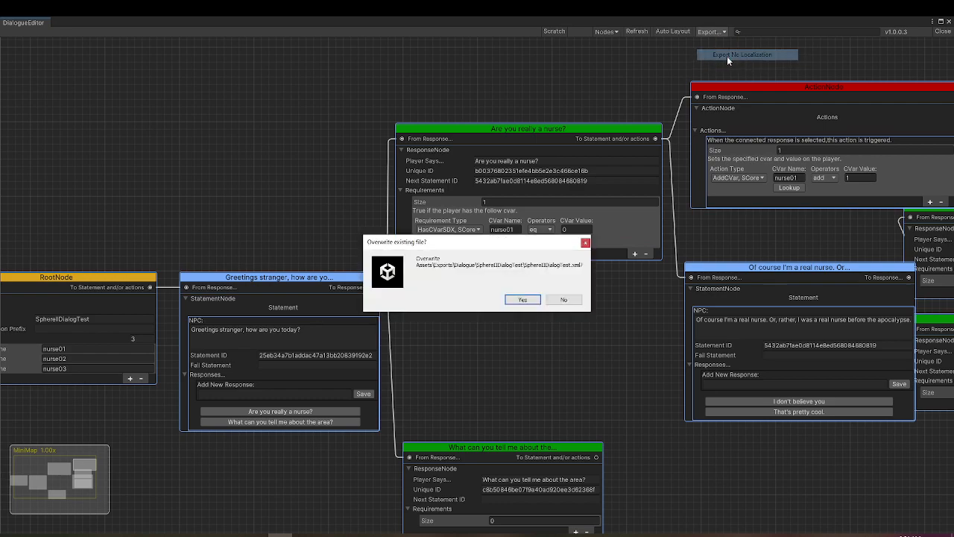
pyautogui.click(521, 299)
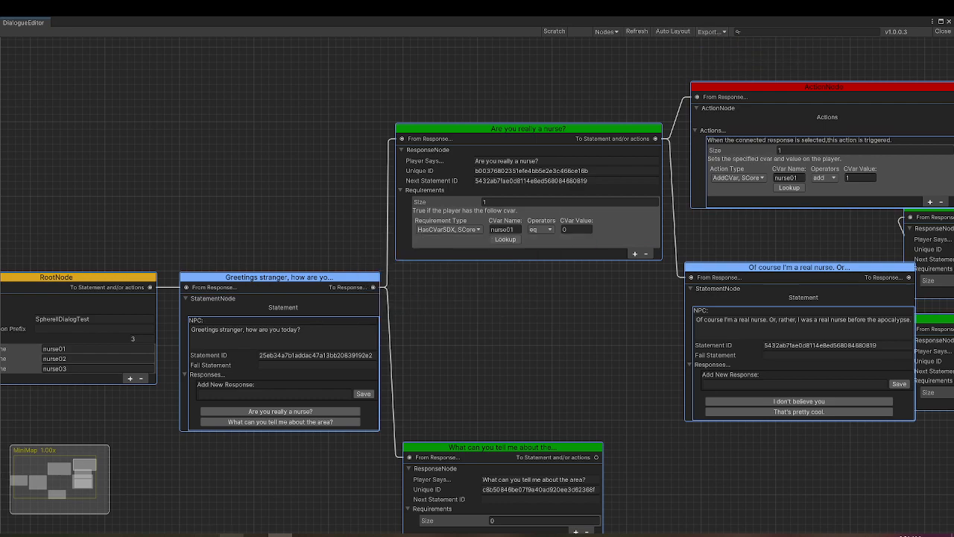
# Replace the dialog block in the mod's dialogs.xml in Notepad++ with the newly exported XML and save the file
pyautogui.click(231, 534)
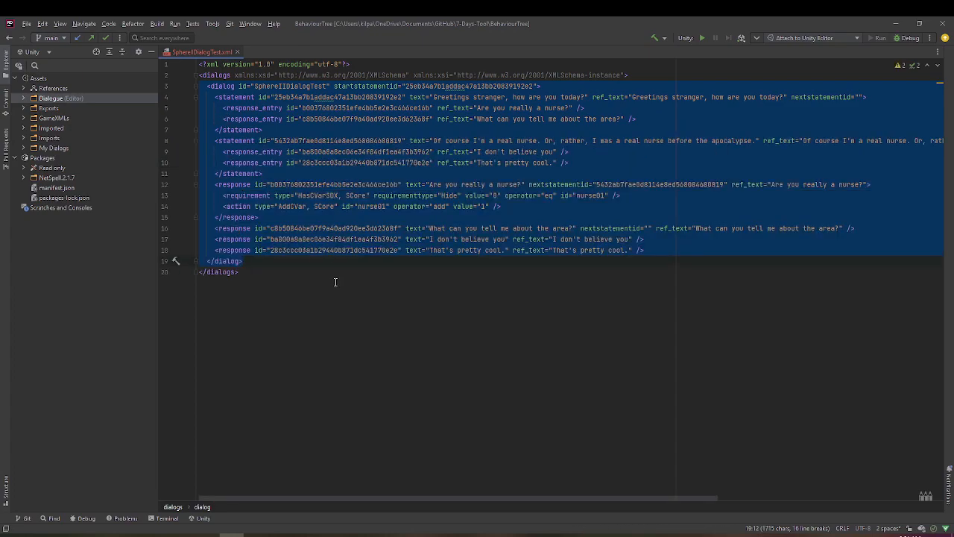
pyautogui.click(255, 534)
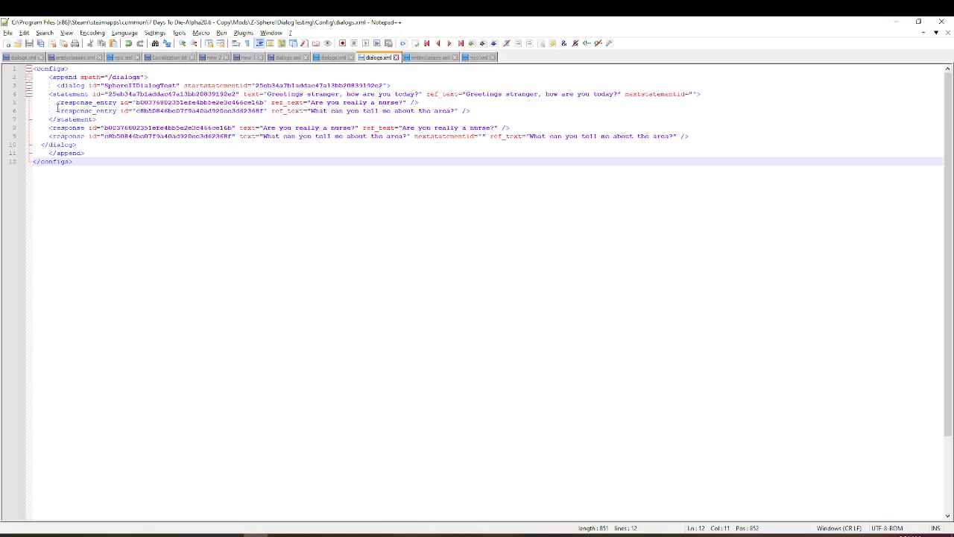
pyautogui.moveTo(50, 89); pyautogui.dragTo(152, 149)
pyautogui.hotkey('ctrl', 'v')
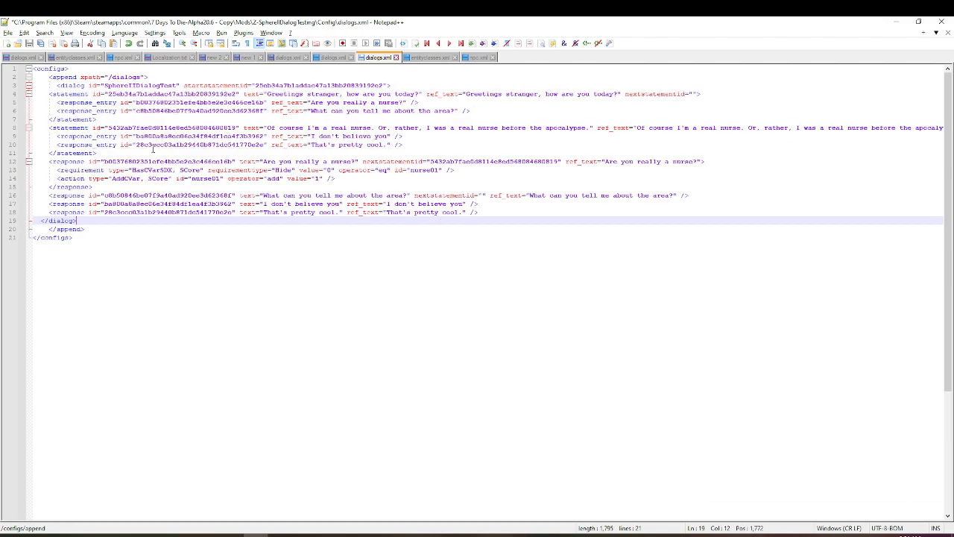
pyautogui.hotkey('ctrl', 's')
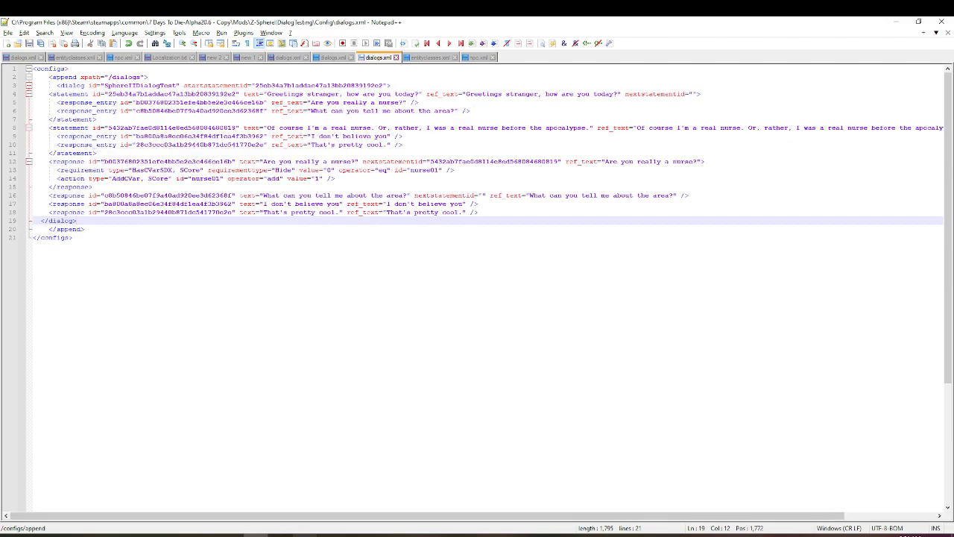
# Switch to 7 Days To Die, run the dialog console command, and close the console
pyautogui.click(284, 532)
pyautogui.press('F1')
pyautogui.write('dialog')
pyautogui.press('Return')
pyautogui.press('Escape')
pyautogui.press('Escape')
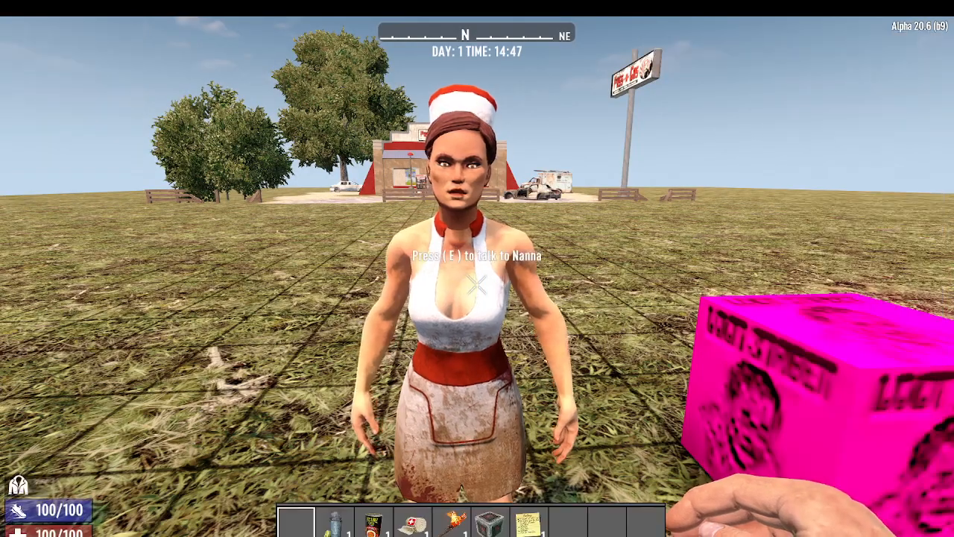
# Talk to the nurse, ask "Are you really a nurse?", then talk to her again to check the offered responses
pyautogui.press('e')
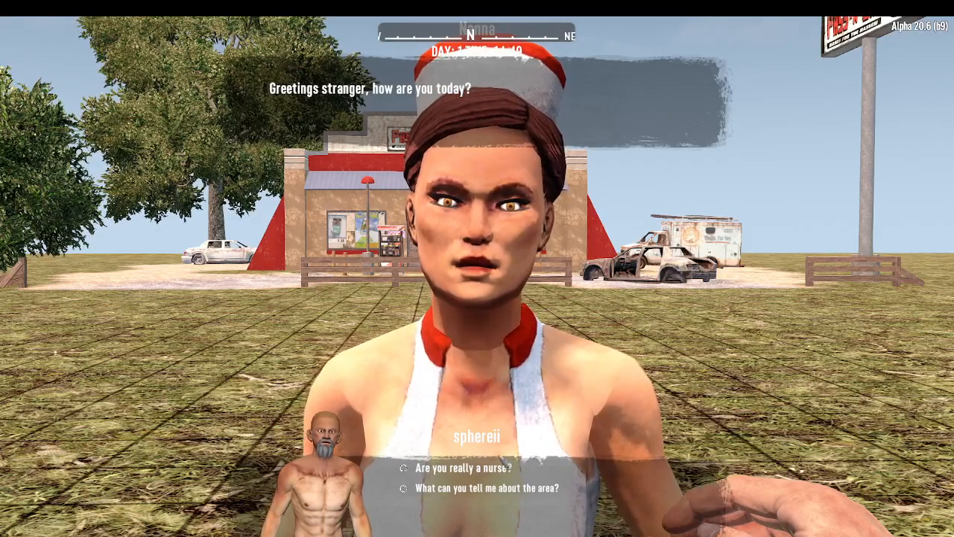
pyautogui.click(484, 468)
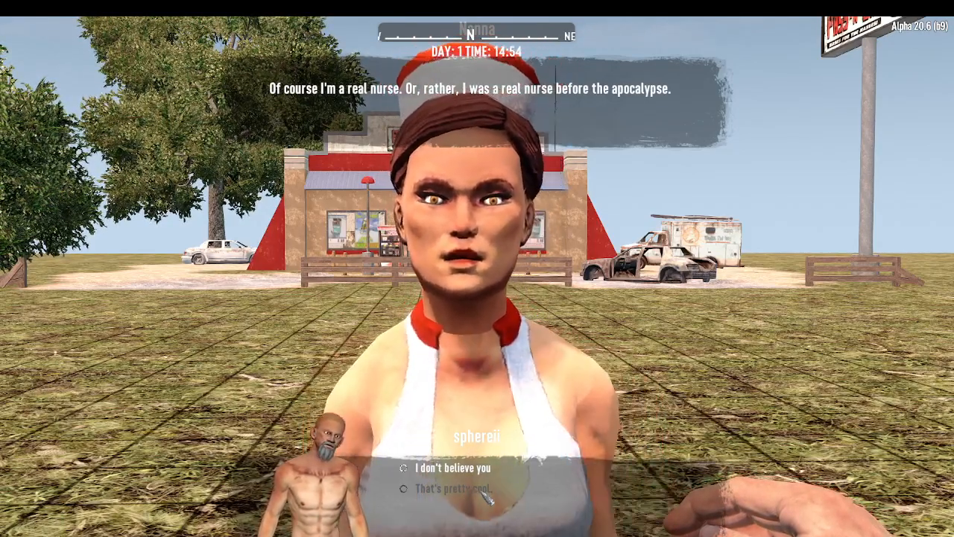
pyautogui.press('Escape')
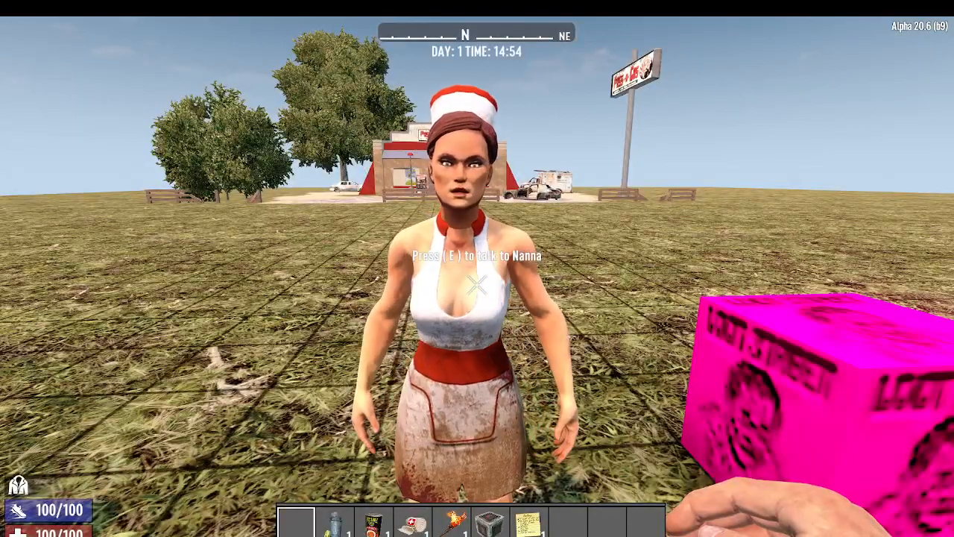
pyautogui.press('e')
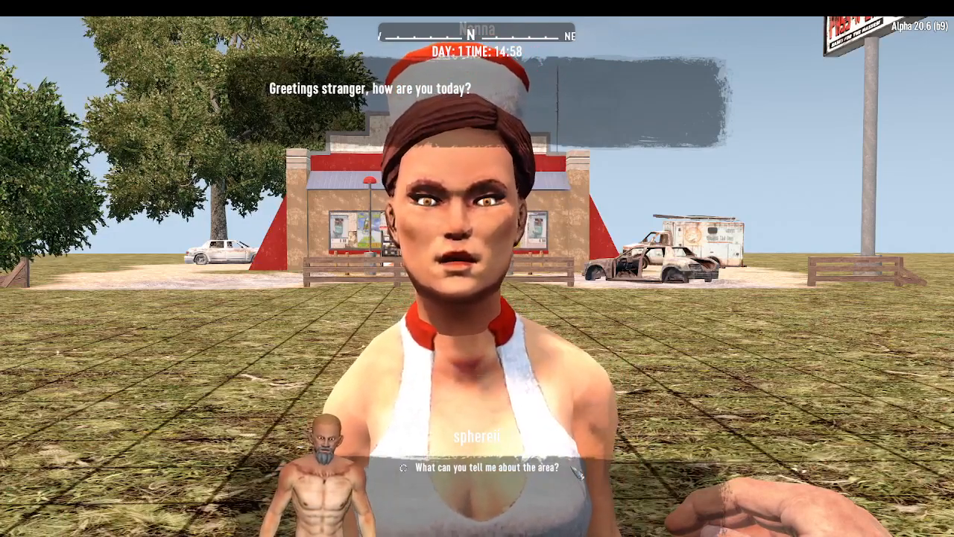
pyautogui.press('Escape')
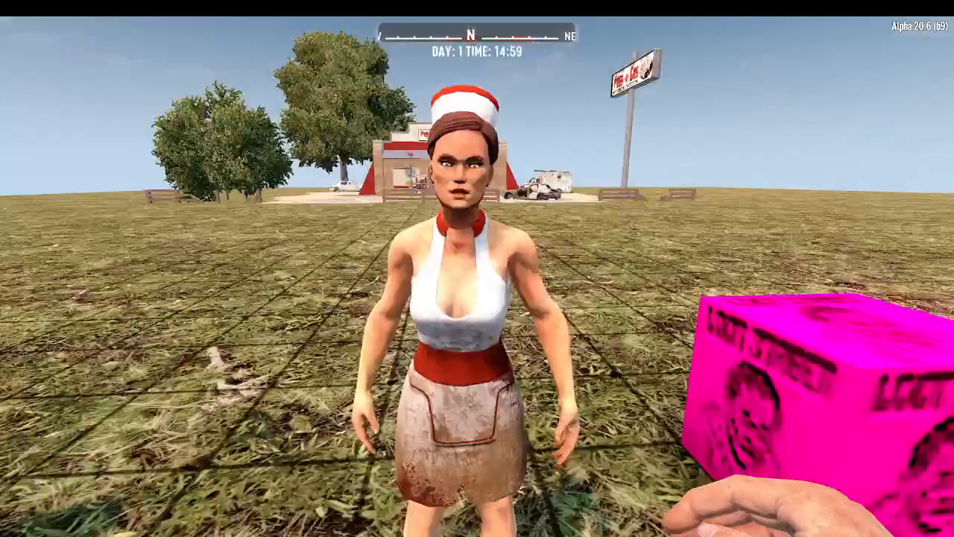
# Return to Unity's dialogue editor, auto-arrange the graph, and place the action node above the real-nurse statement
pyautogui.press('Escape')
pyautogui.hotkey('alt', 'Tab')
pyautogui.hotkey('alt', 'Tab')
pyautogui.hotkey('alt', 'Tab')
pyautogui.hotkey('alt', 'Tab')
pyautogui.click(342, 294)
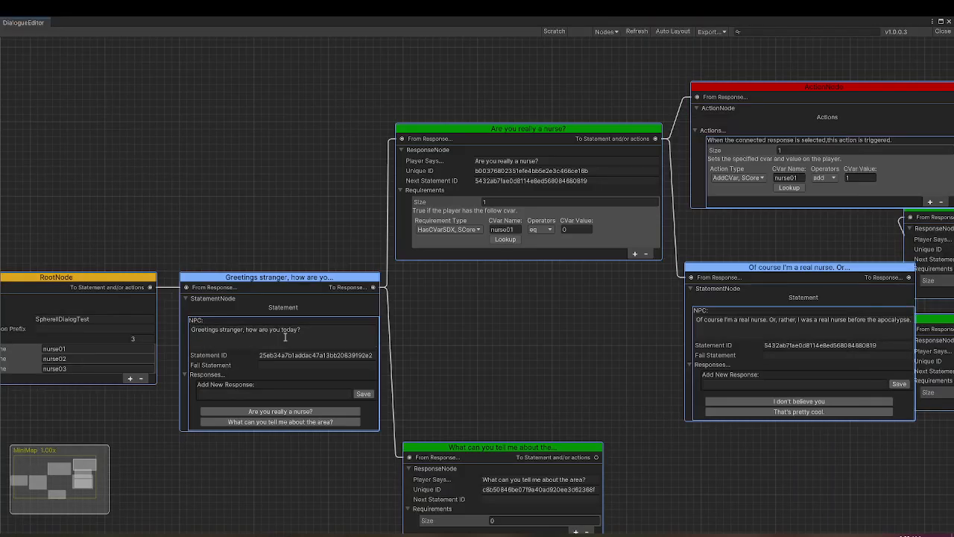
pyautogui.click(670, 32)
pyautogui.moveTo(645, 413); pyautogui.dragTo(849, 113)
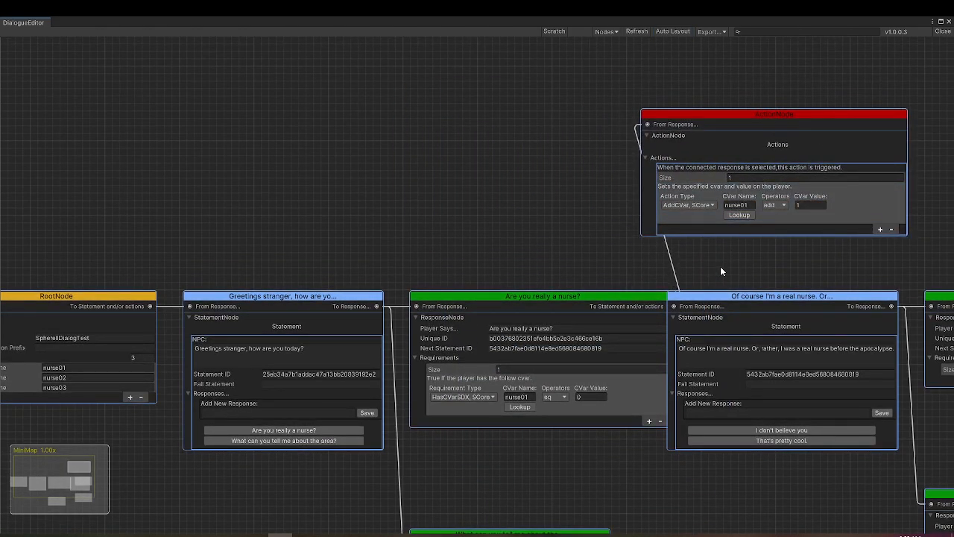
pyautogui.moveTo(720, 266); pyautogui.dragTo(585, 175)
pyautogui.click(534, 100)
pyautogui.click(455, 161)
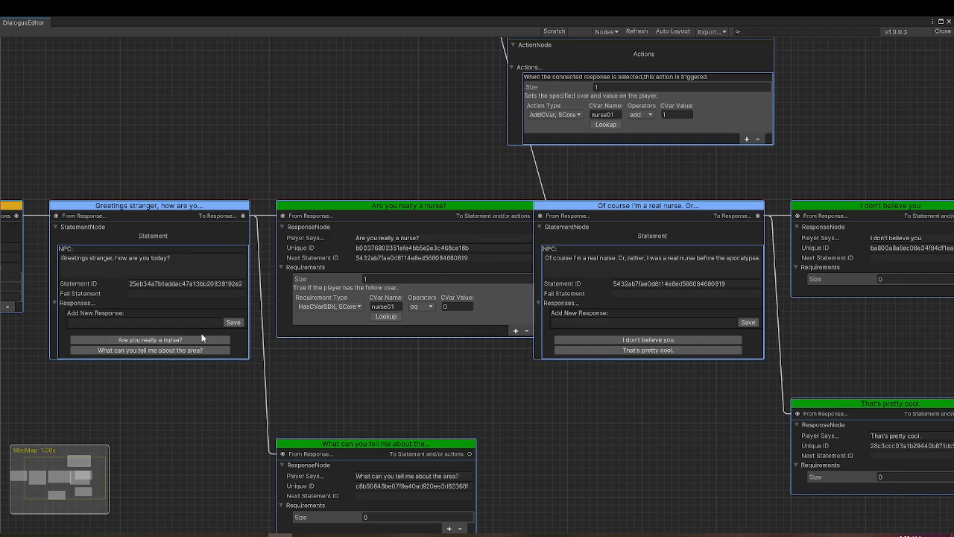
# Add the response "I really don't believe that you are a nurse." to the greeting statement and place its node above the nurse question
pyautogui.click(158, 323)
pyautogui.write("I really don't believe th")
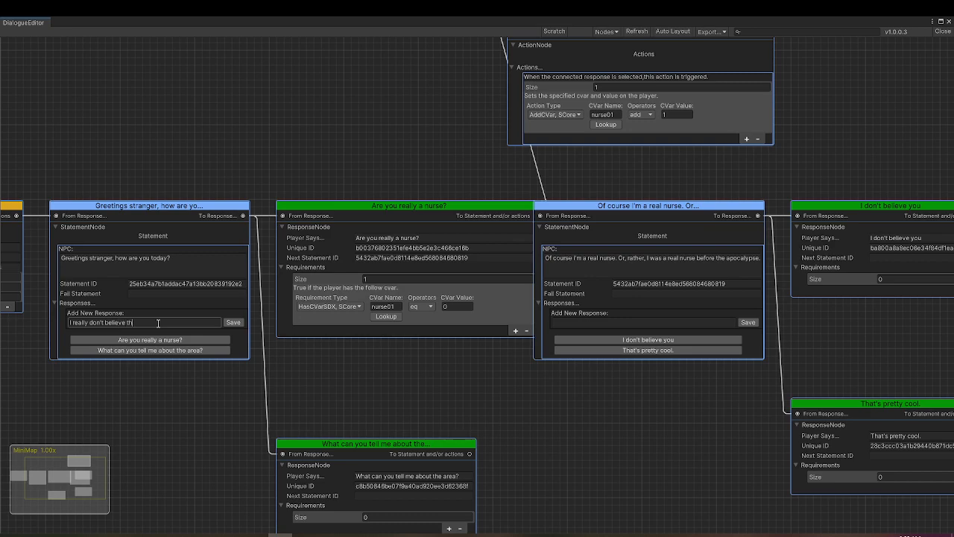
pyautogui.write('at you are a nurse.')
pyautogui.click(233, 322)
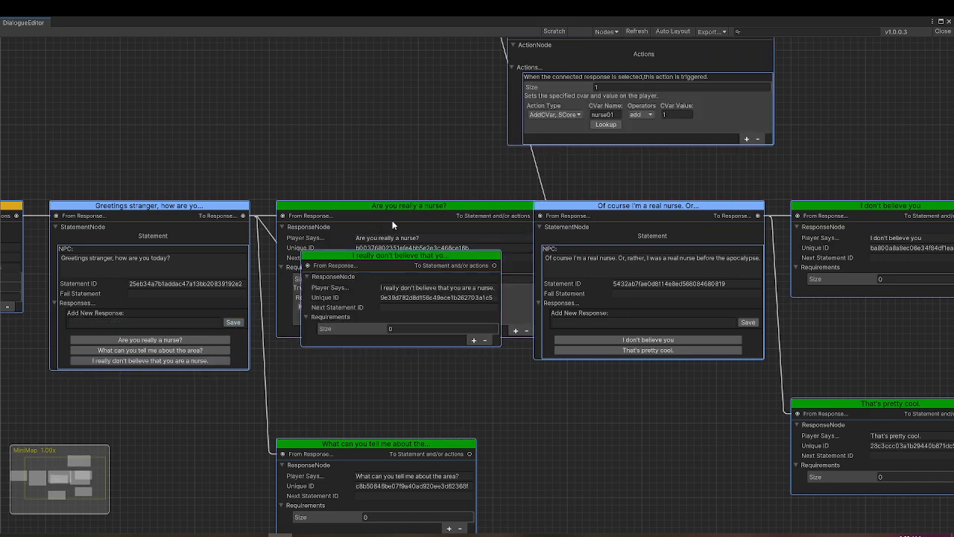
pyautogui.moveTo(399, 253); pyautogui.dragTo(375, 79)
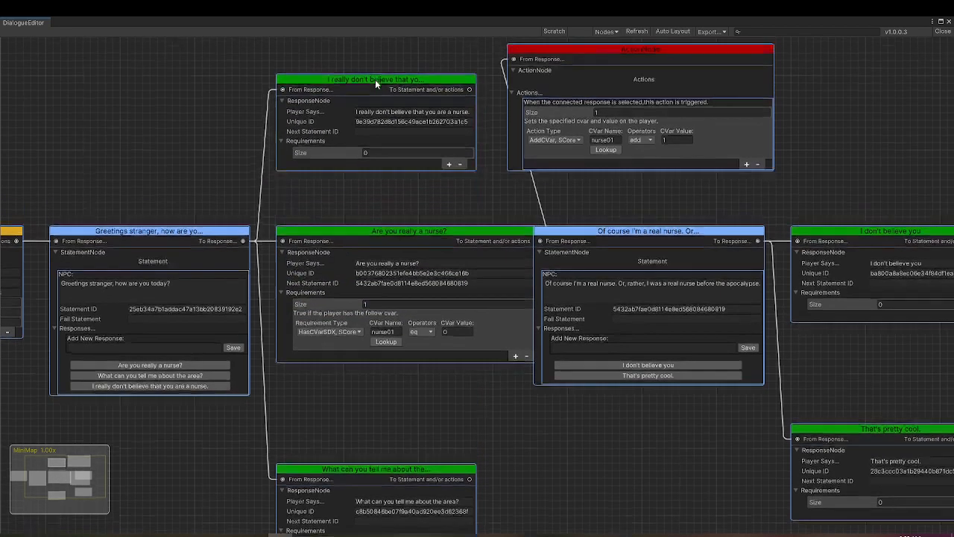
# Give the new disbelief response a HasCVarSDX, SCore requirement of nurse01 gte 1, and move the action node clear of it
pyautogui.click(412, 110)
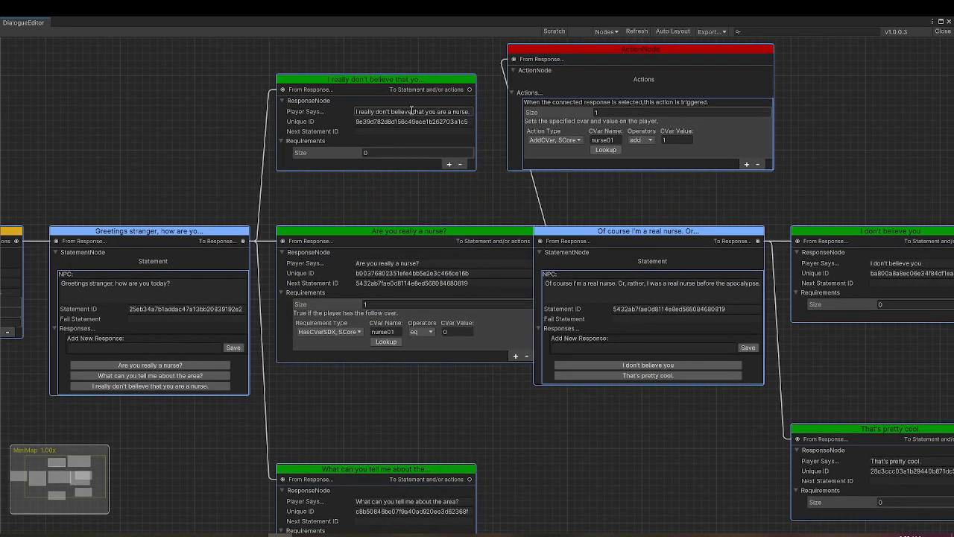
pyautogui.click(449, 164)
pyautogui.click(341, 181)
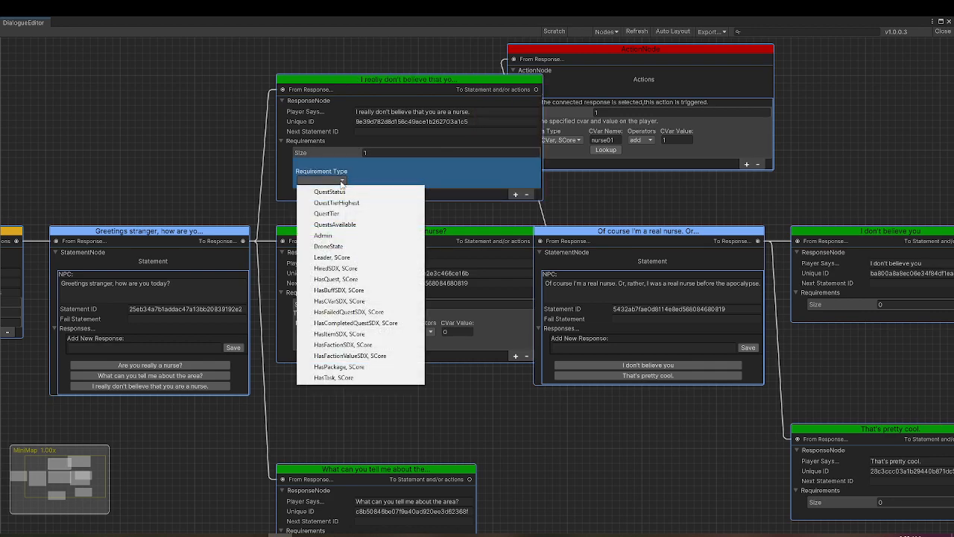
pyautogui.click(363, 300)
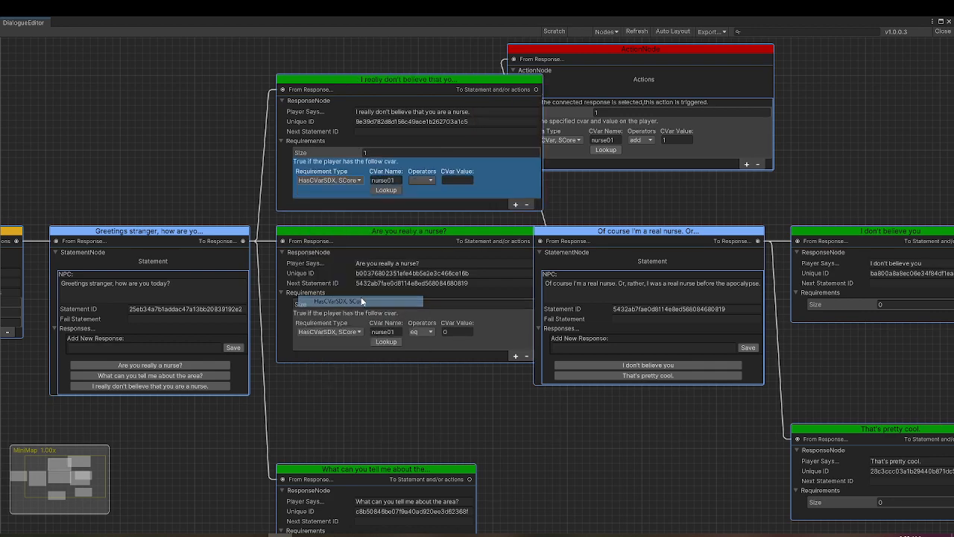
pyautogui.click(429, 179)
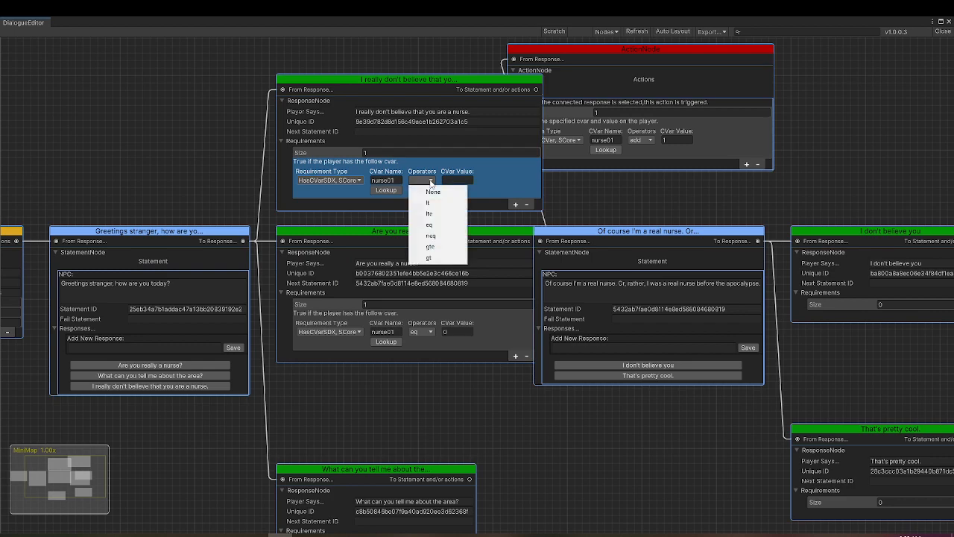
pyautogui.click(438, 251)
pyautogui.click(471, 183)
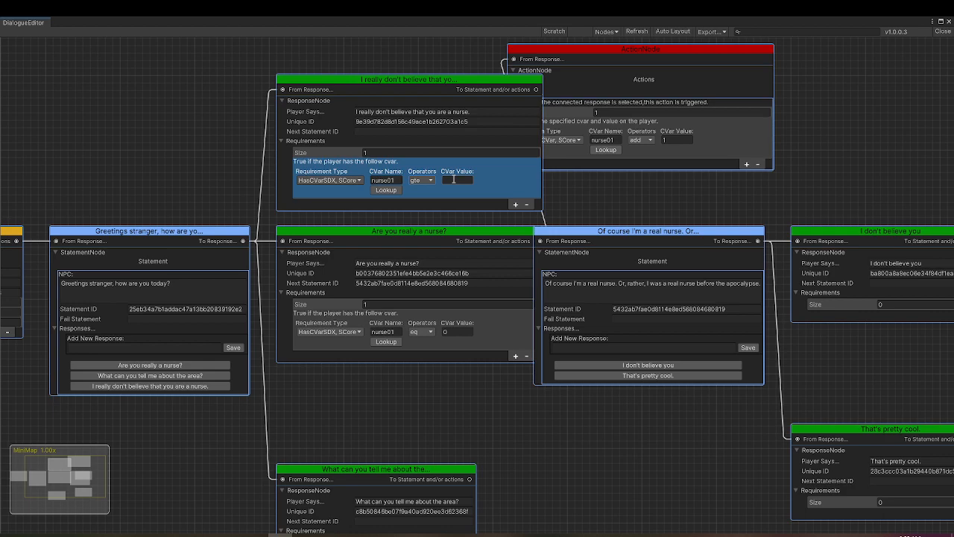
pyautogui.write('1')
pyautogui.moveTo(595, 56); pyautogui.dragTo(690, 112)
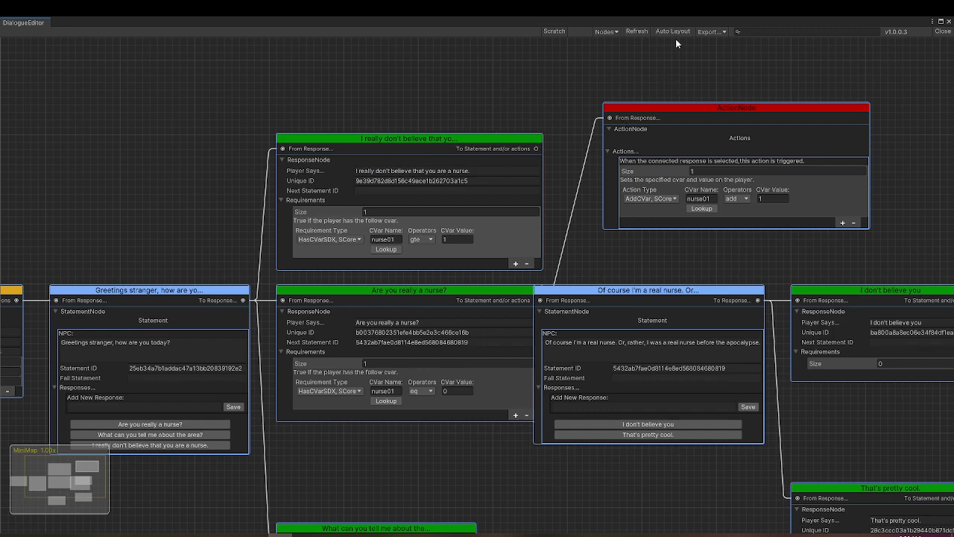
# Export the graph with the added disbelief response without localization, overwriting the previous export
pyautogui.click(712, 33)
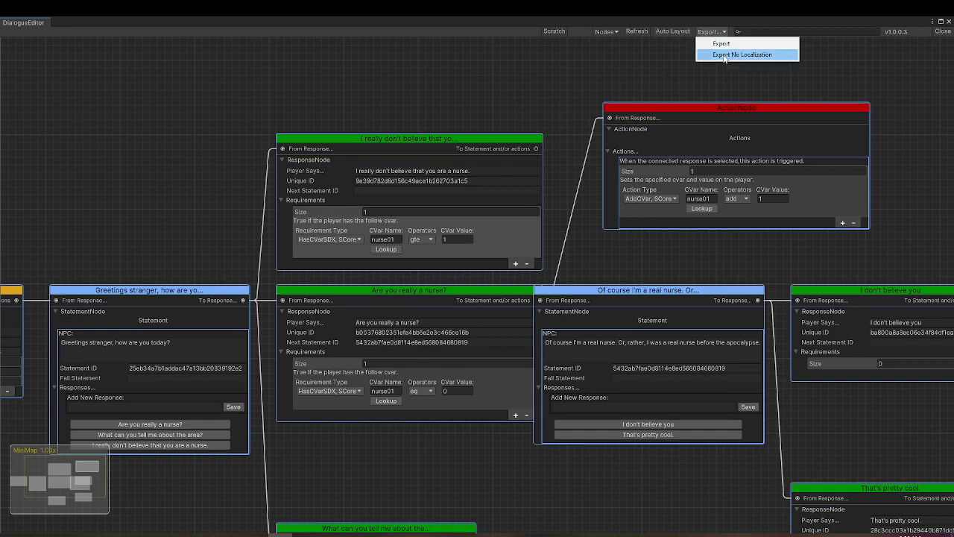
pyautogui.click(723, 55)
pyautogui.click(521, 299)
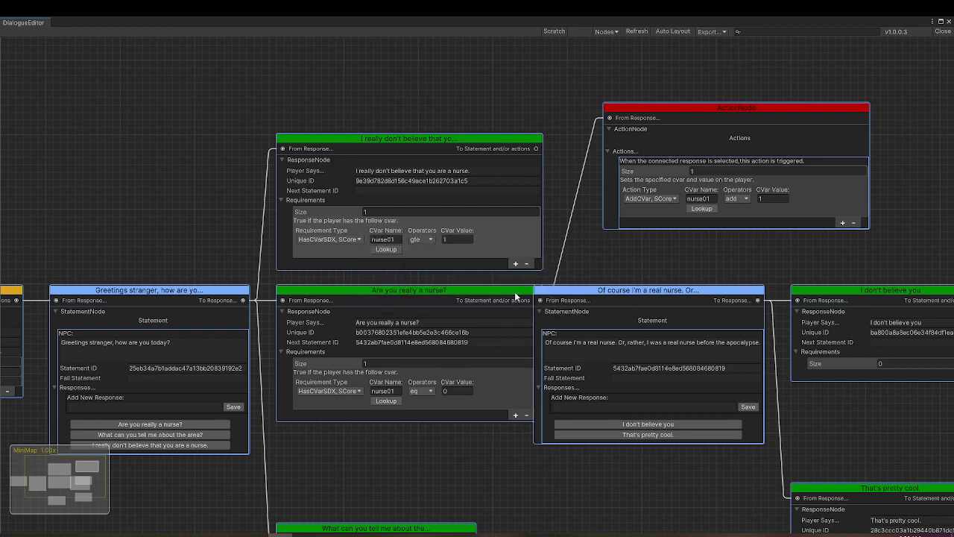
# Copy the updated dialog block from the exported XML over the old one in the mod's dialogs.xml and save it
pyautogui.hotkey('alt', 'Tab')
pyautogui.hotkey('alt', 'Tab')
pyautogui.hotkey('alt', 'Tab')
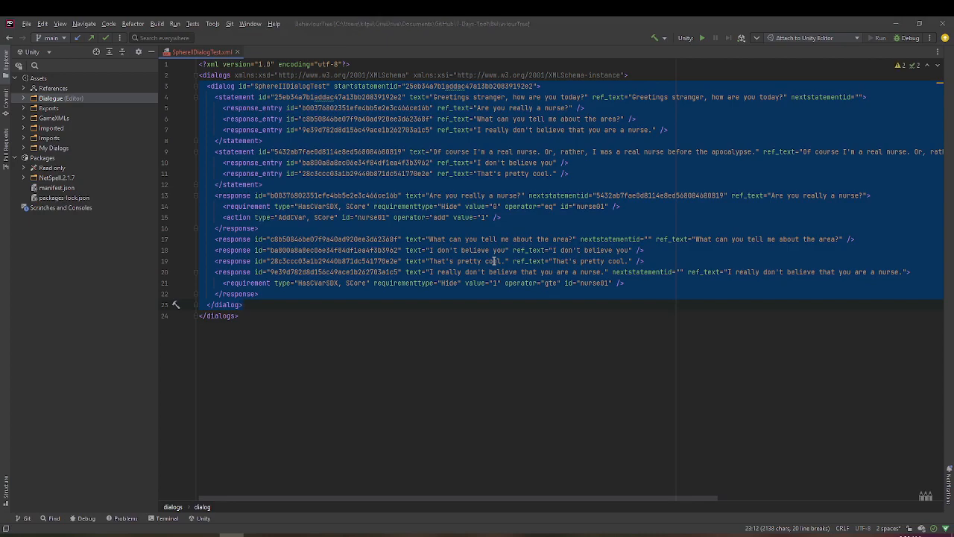
pyautogui.hotkey('alt', 'Tab')
pyautogui.hotkey('alt', 'Tab')
pyautogui.hotkey('alt', 'Tab')
pyautogui.moveTo(46, 87); pyautogui.dragTo(167, 220)
pyautogui.hotkey('ctrl', 'v')
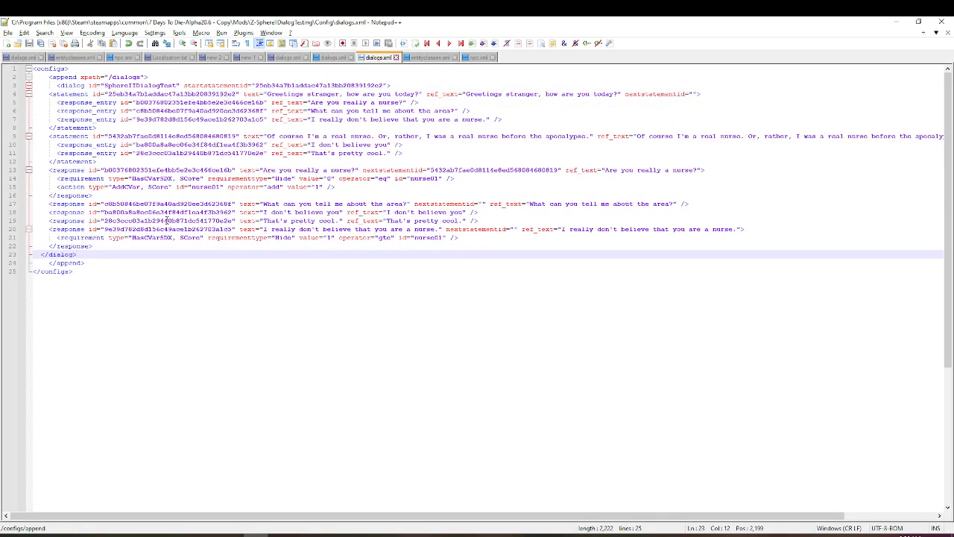
# Switch to 7 Days To Die, reload the dialogs with the console command dialog, and return to the game
pyautogui.click(309, 534)
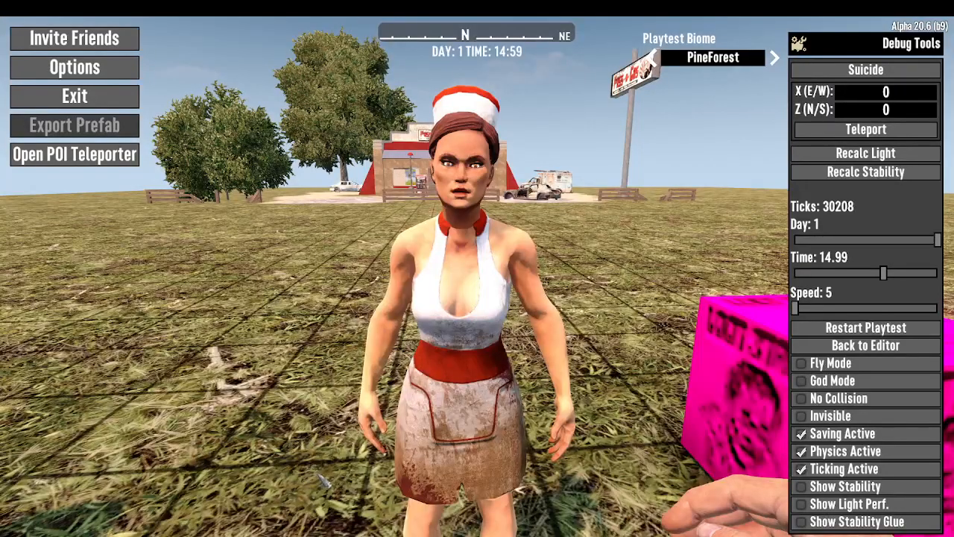
pyautogui.press('F1')
pyautogui.press('Return')
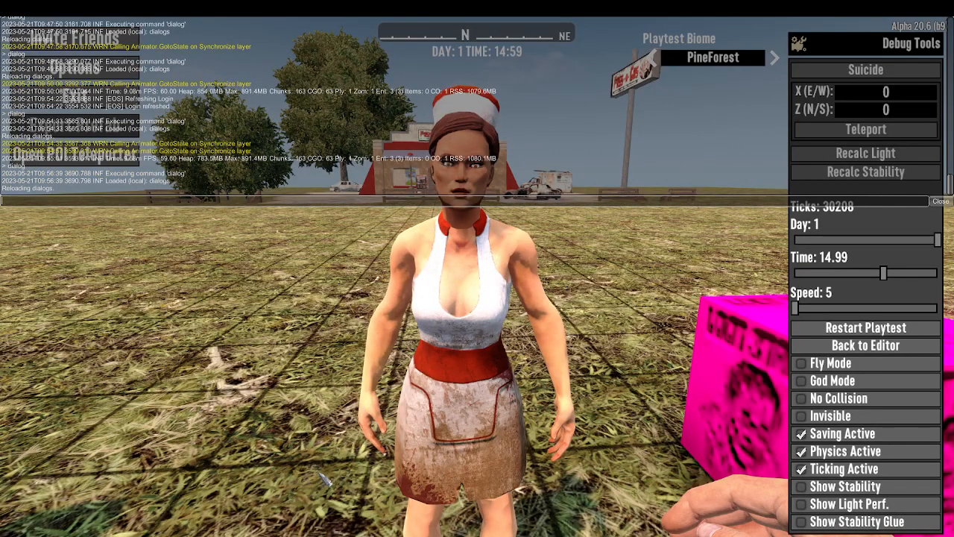
pyautogui.press('Escape')
pyautogui.press('Escape')
# Talk to Nanna twice to check which responses her greeting offers
pyautogui.press('e')
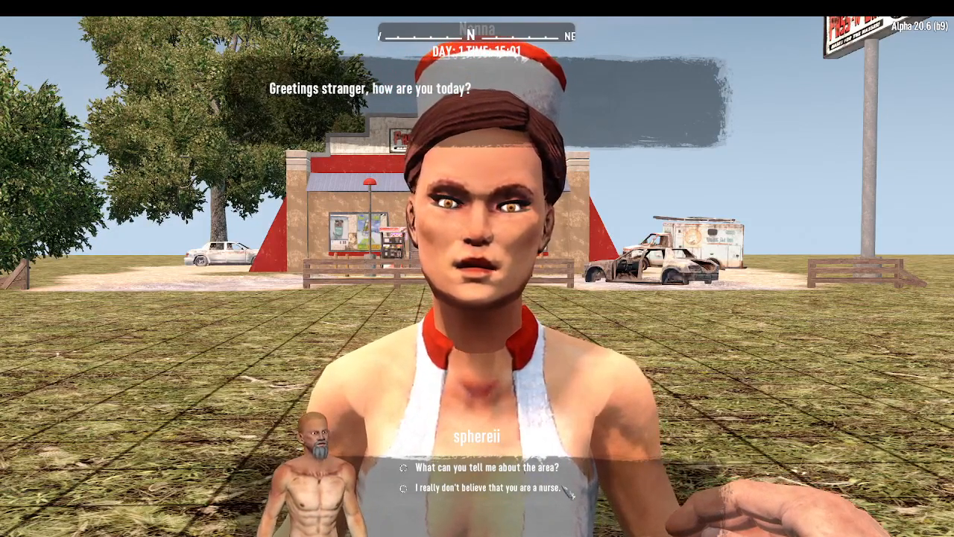
pyautogui.press('Escape')
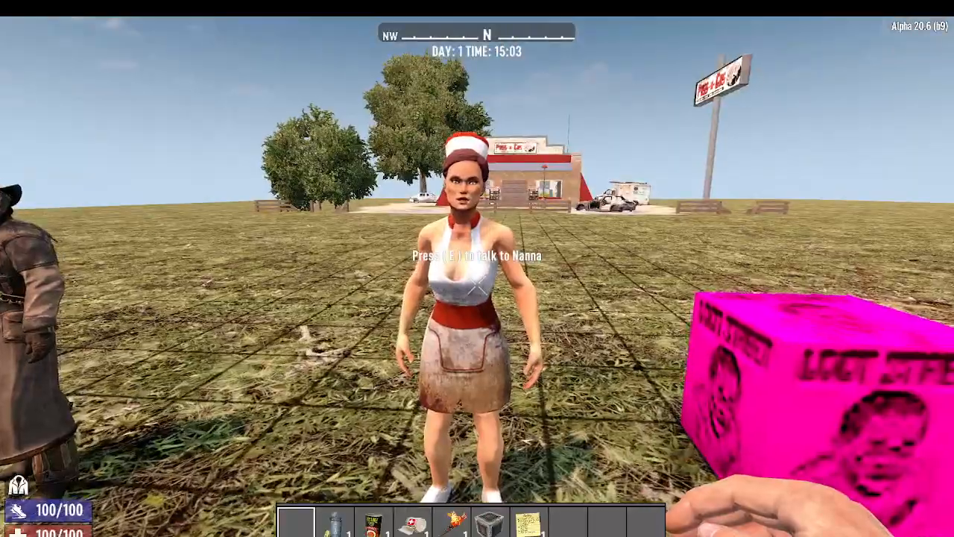
pyautogui.press('e')
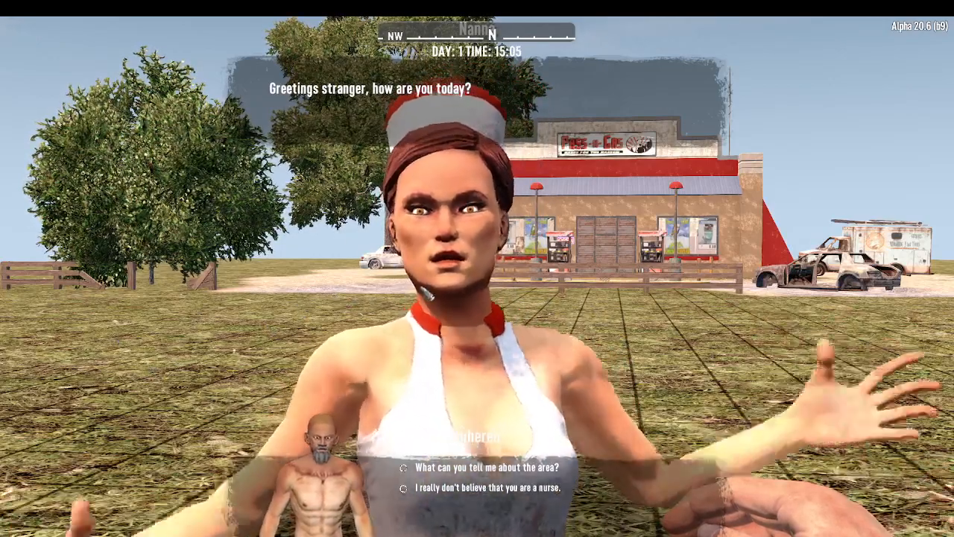
# Switch back to the Unity dialogue editor, add the response "Admin" to the greeting statement, and place its node above the disbelief response
pyautogui.hotkey('alt', 'Tab')
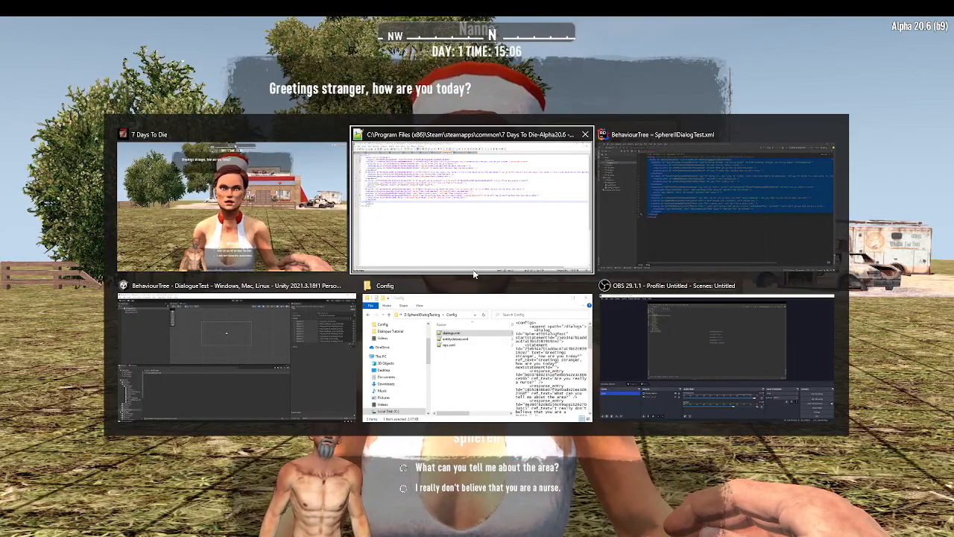
pyautogui.hotkey('alt', 'Tab')
pyautogui.hotkey('alt', 'Tab')
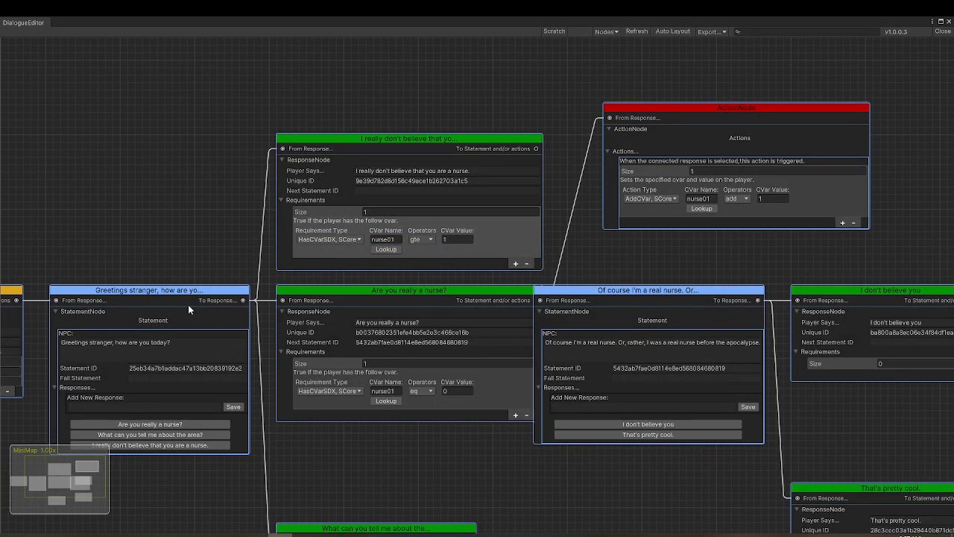
pyautogui.click(193, 407)
pyautogui.click(228, 407)
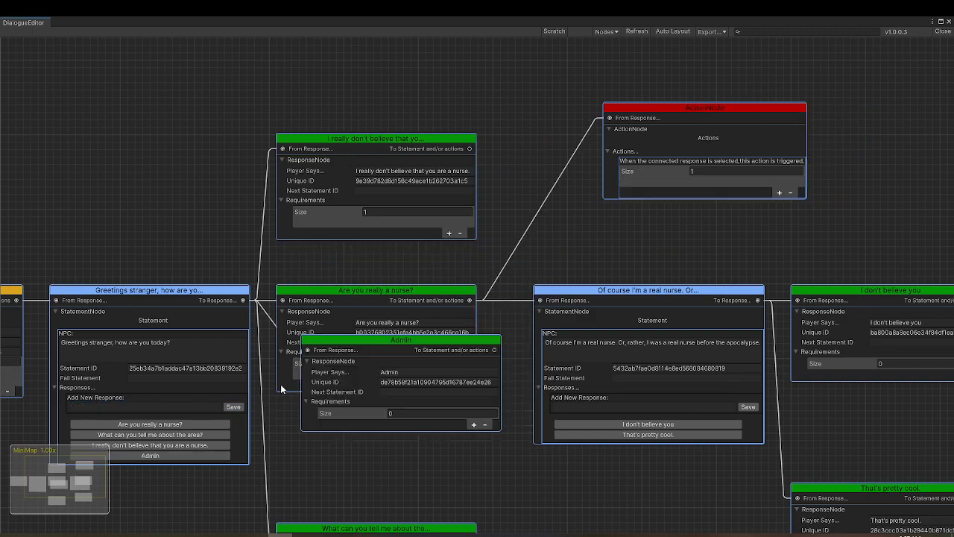
pyautogui.moveTo(358, 343); pyautogui.dragTo(337, 142)
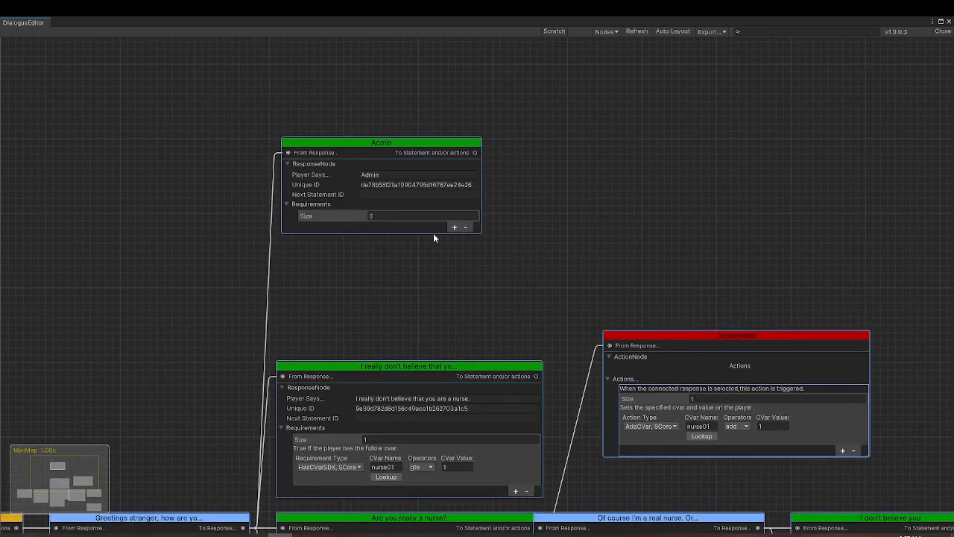
# Give the Admin response a requirement of type Admin and adjust its node's position above the disbelief response
pyautogui.click(454, 227)
pyautogui.click(346, 246)
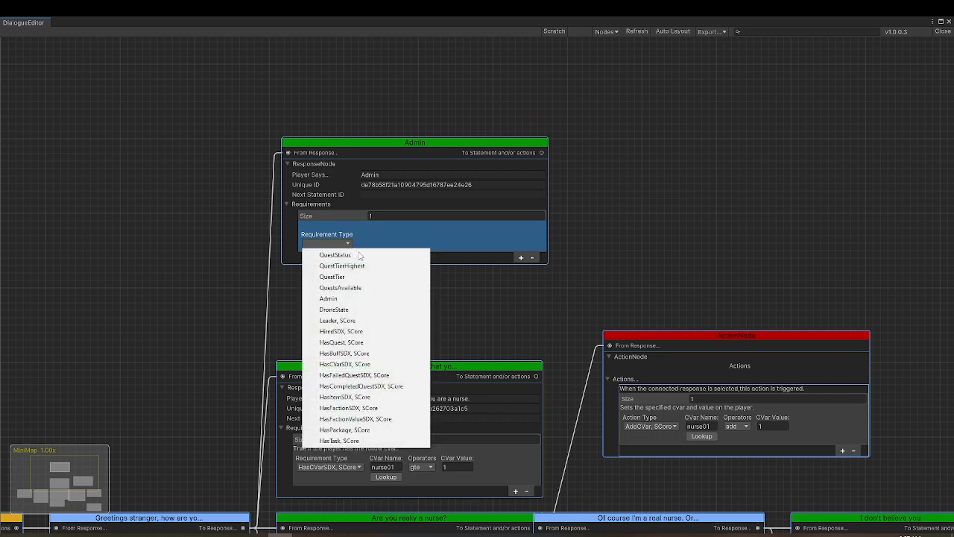
pyautogui.click(362, 299)
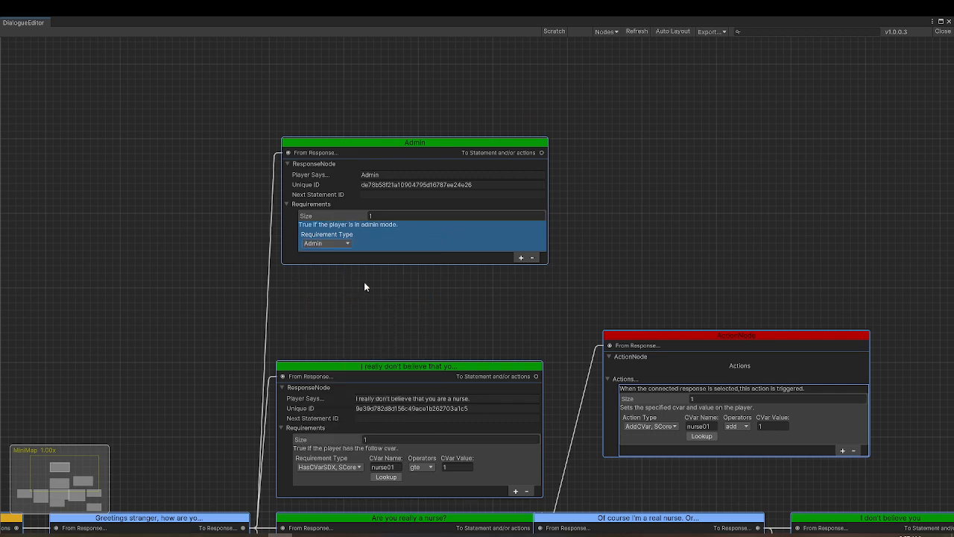
pyautogui.moveTo(422, 146); pyautogui.dragTo(411, 149)
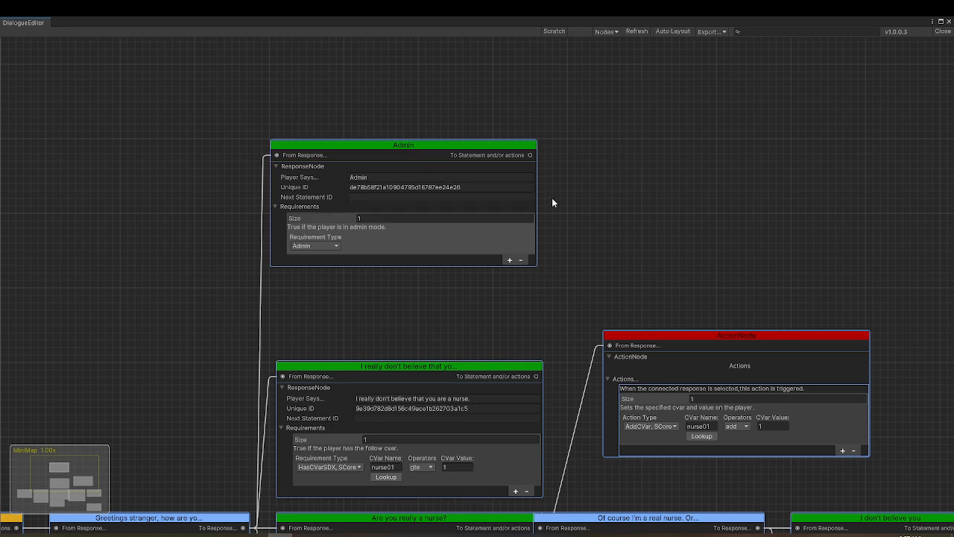
pyautogui.moveTo(451, 149)
pyautogui.mouseDown()
pyautogui.moveTo(426, 130)
pyautogui.moveTo(447, 133)
pyautogui.mouseUp()
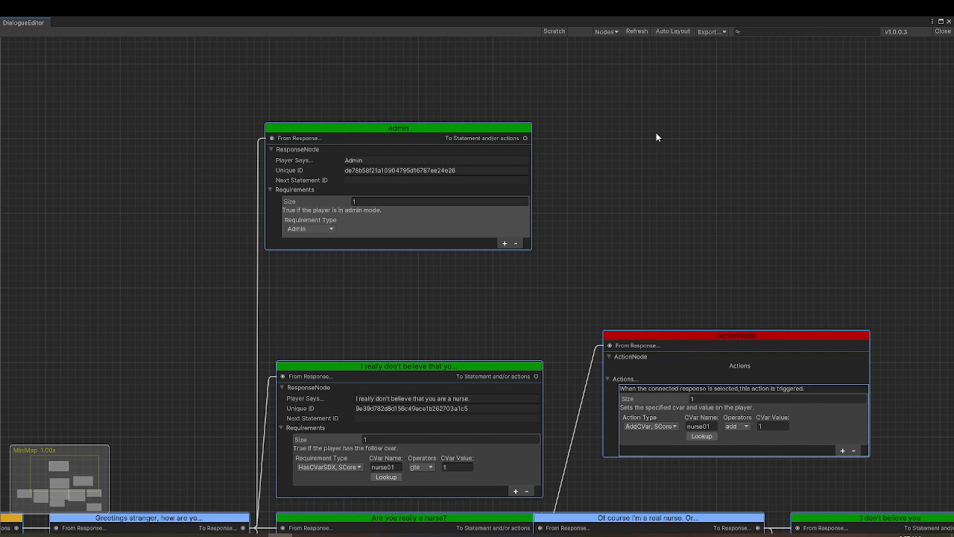
# Add an action node with an AddCVar, SCore action that sets nurse01 to 0, and connect the Admin response to it
pyautogui.rightClick(645, 113)
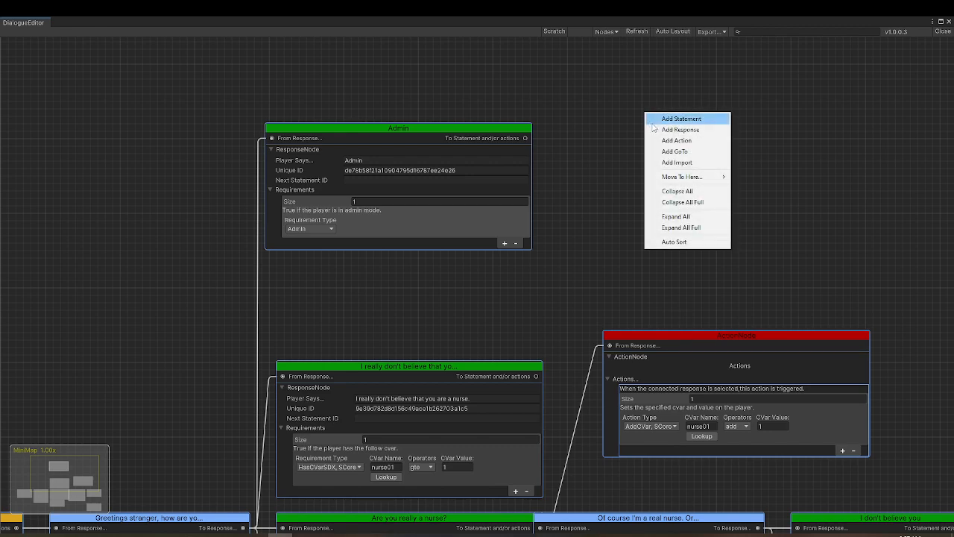
pyautogui.click(681, 141)
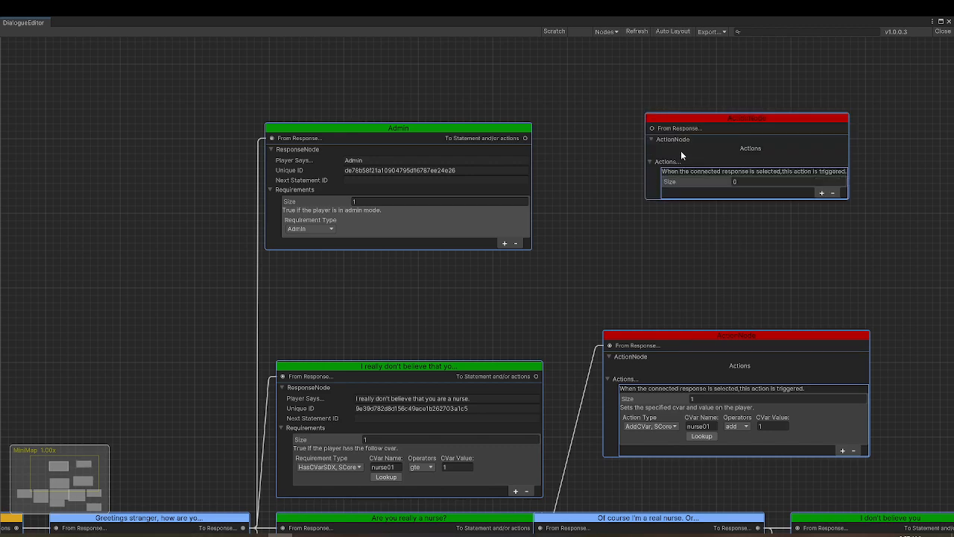
pyautogui.click(823, 193)
pyautogui.click(694, 208)
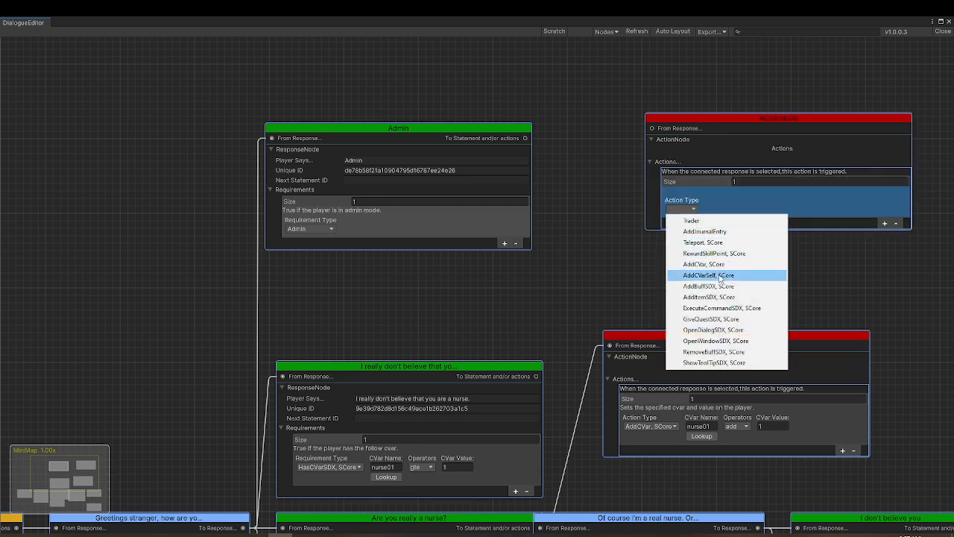
pyautogui.click(703, 264)
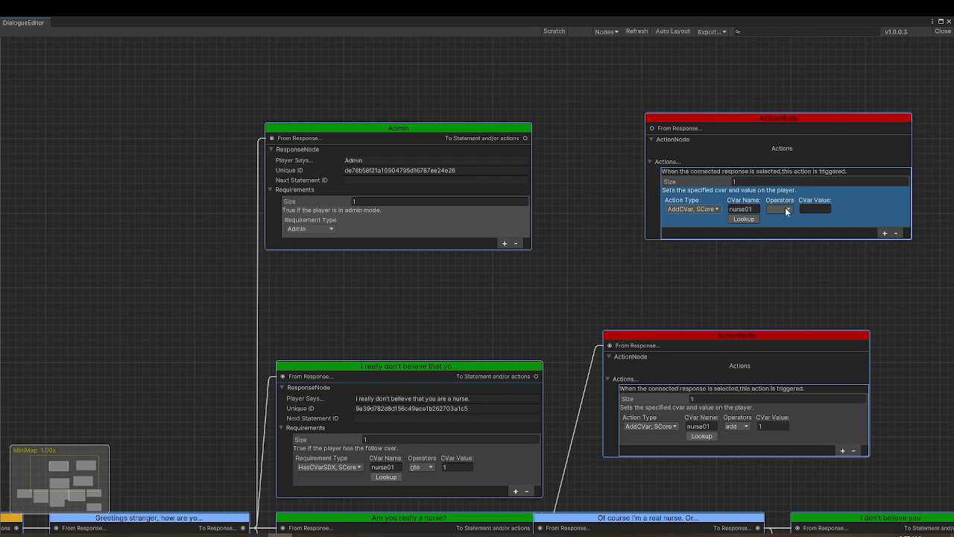
pyautogui.click(784, 208)
pyautogui.click(814, 240)
pyautogui.write('0')
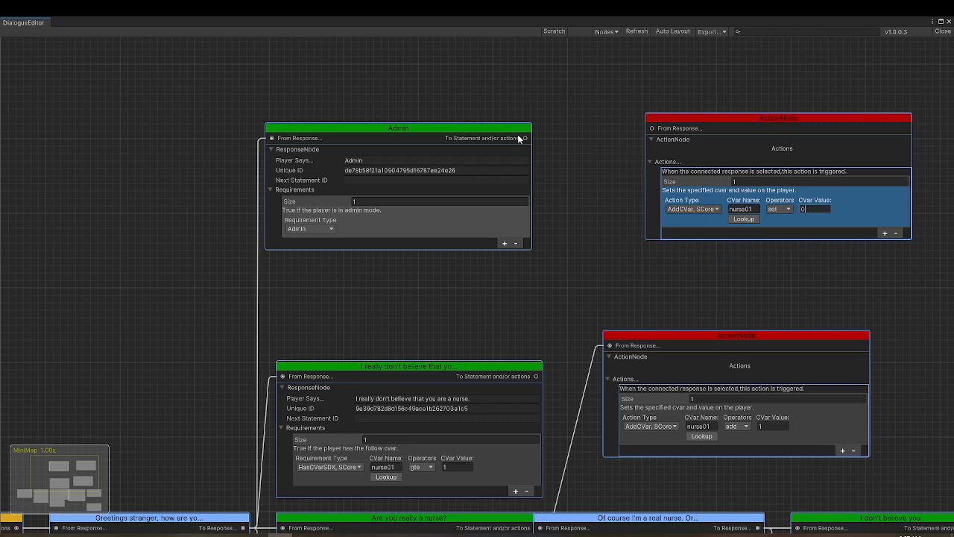
pyautogui.moveTo(525, 138); pyautogui.dragTo(651, 128)
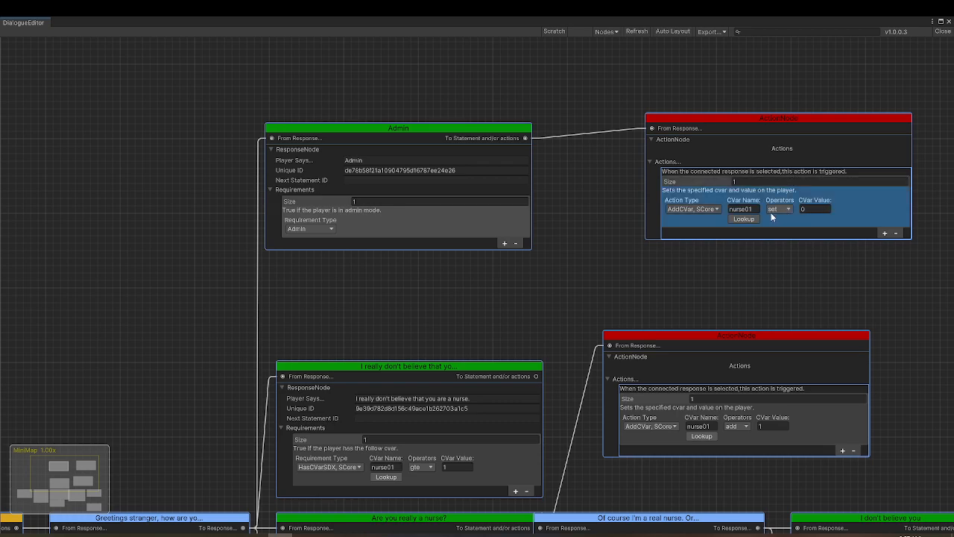
# Export the graph with the Admin response without localization, overwriting the existing SphereIIDialogTest.xml
pyautogui.click(712, 32)
pyautogui.click(734, 54)
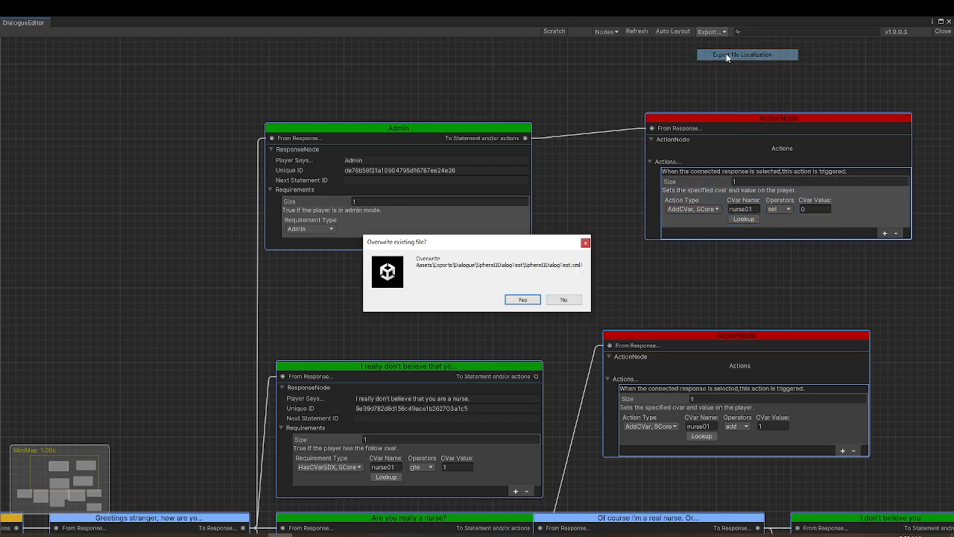
pyautogui.click(522, 301)
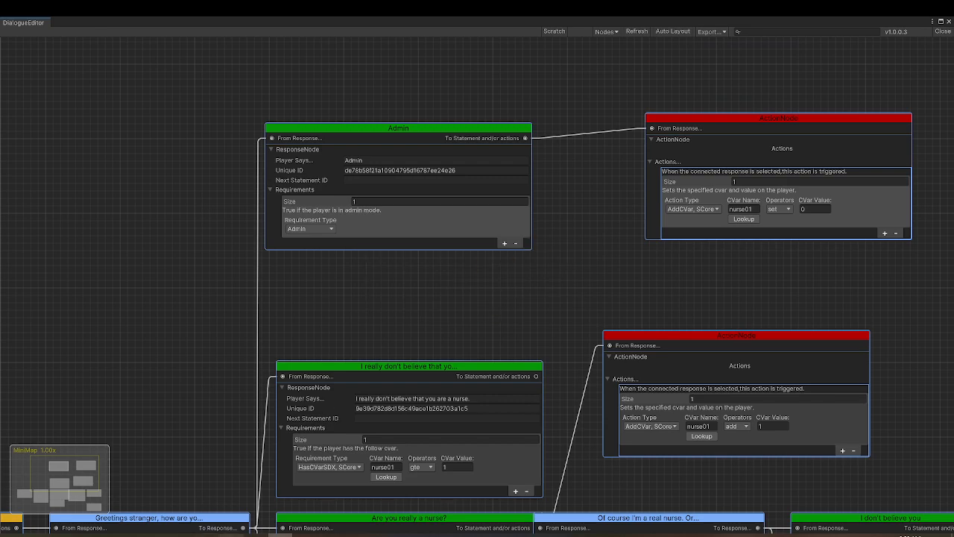
# Replace the dialog block in the mod's dialogs.xml with the exported one containing the Admin response, and save the file
pyautogui.click(230, 535)
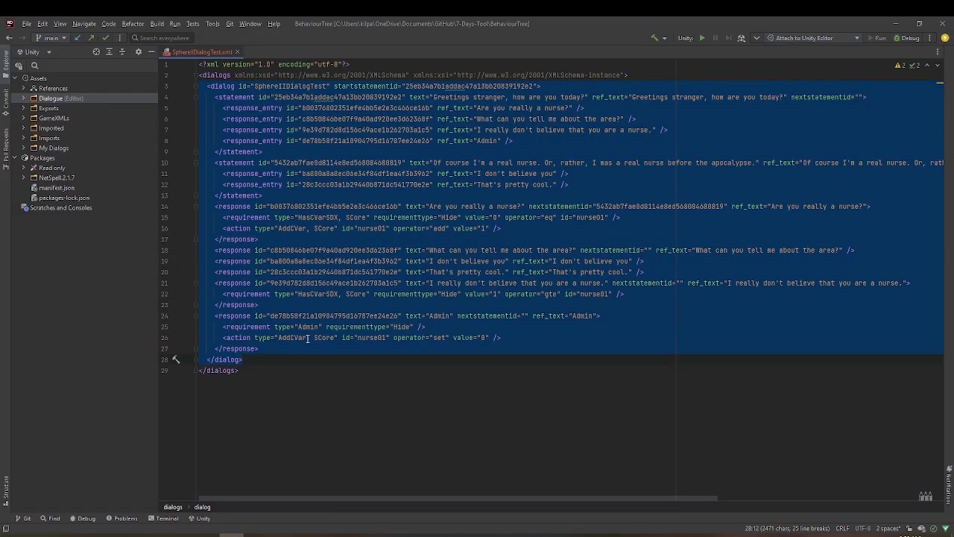
pyautogui.click(255, 534)
pyautogui.moveTo(41, 85); pyautogui.dragTo(195, 254)
pyautogui.hotkey('ctrl', 'v')
pyautogui.hotkey('ctrl', 's')
# Switch to the game, reload the dialogs from the console, and close the open conversation with Nanna
pyautogui.click(306, 534)
pyautogui.press('F1')
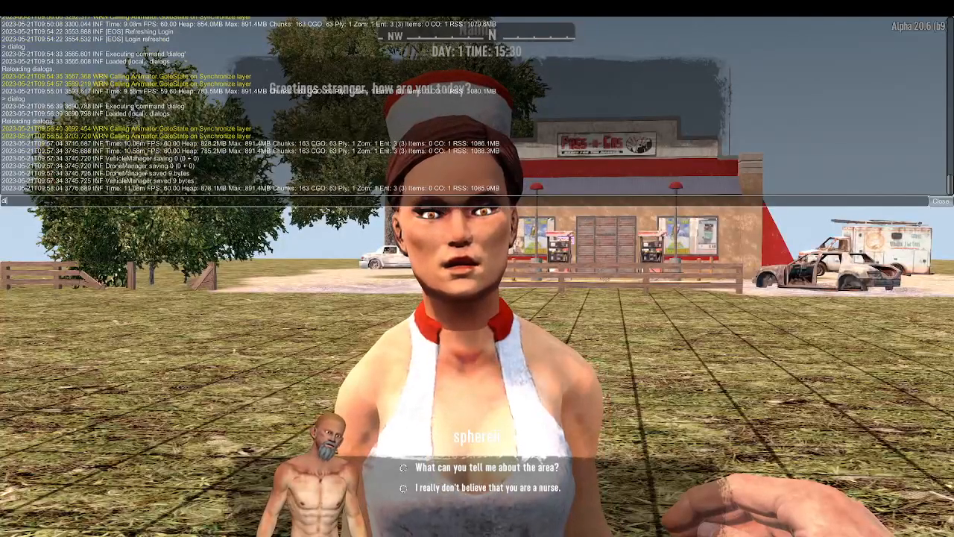
pyautogui.press('F1')
pyautogui.press('Escape')
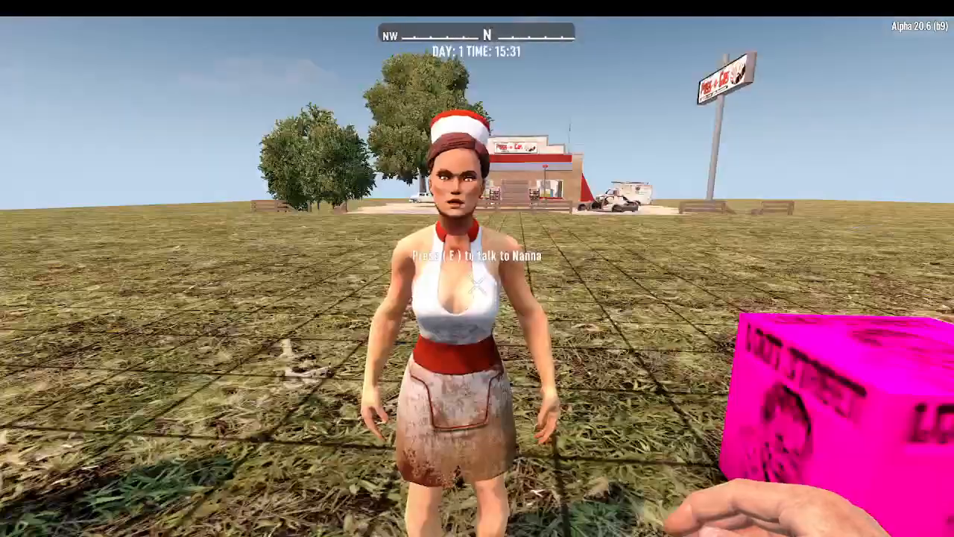
# Reset nurse01 through Nanna's Admin response, ask "Are you really a nurse?", answer "I don't believe you", and recheck her greeting responses
pyautogui.press('e')
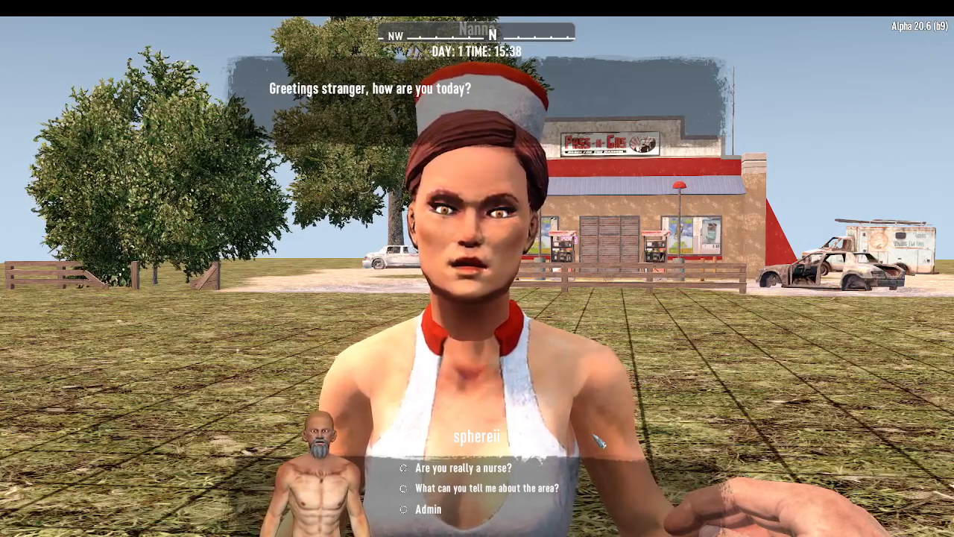
pyautogui.click(492, 468)
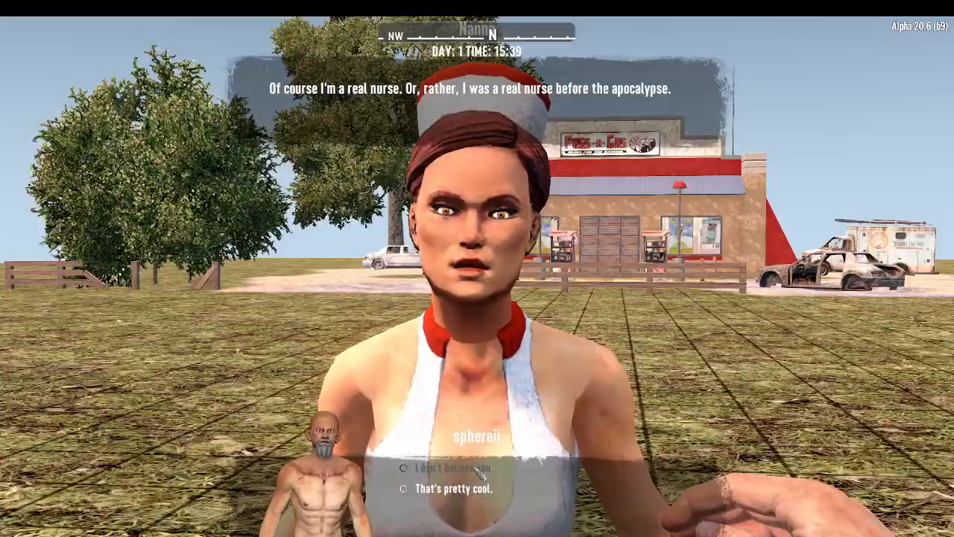
pyautogui.click(492, 469)
pyautogui.press('e')
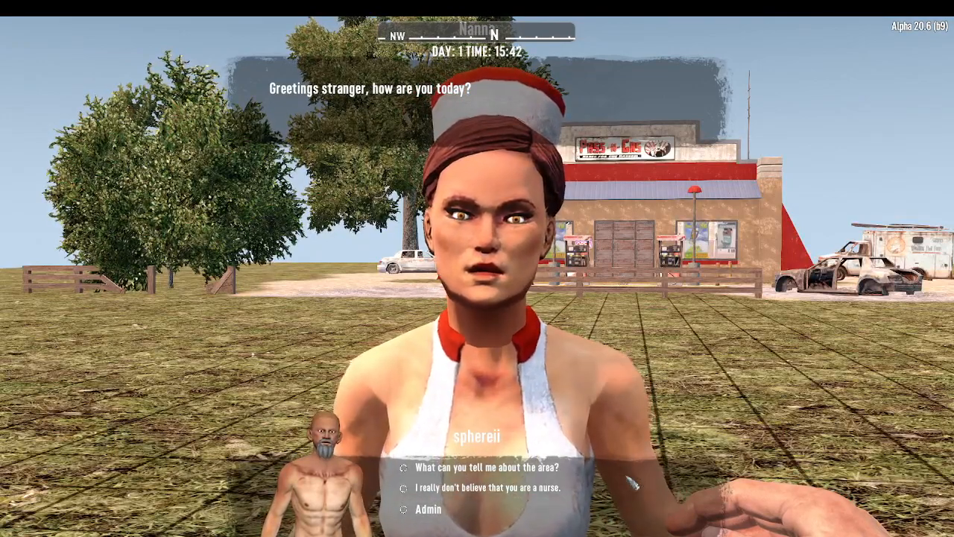
pyautogui.press('Escape')
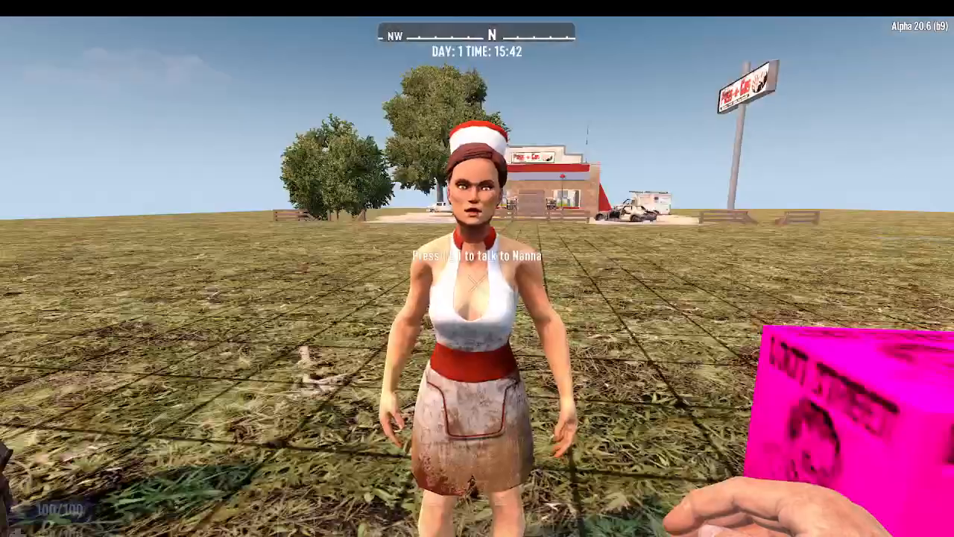
pyautogui.press('Escape')
# Auto-layout the graph in Unity, move the nurse action above the nurse-reply statement, and stack that statement's two responses beside it
pyautogui.hotkey('alt', 'Tab')
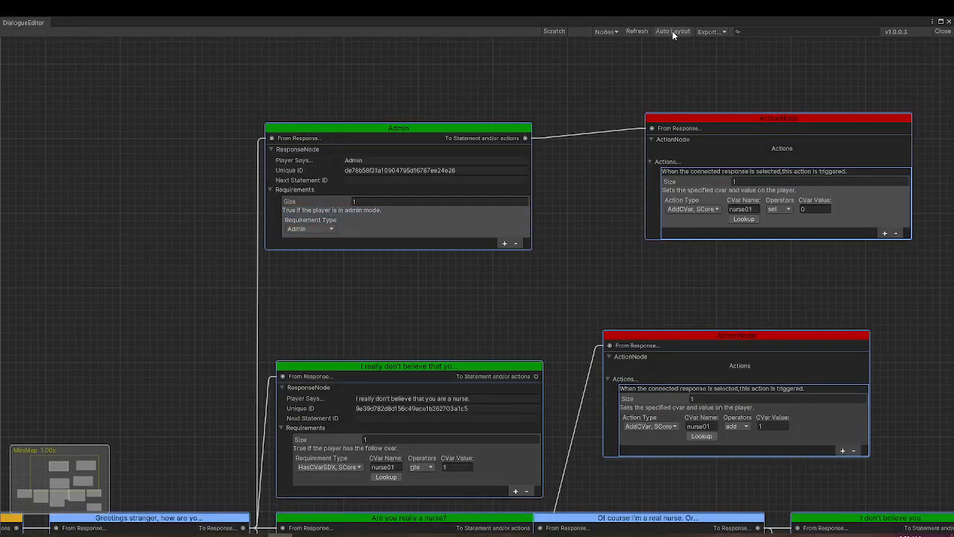
pyautogui.click(672, 32)
pyautogui.moveTo(522, 288); pyautogui.dragTo(603, 144)
pyautogui.moveTo(593, 210); pyautogui.dragTo(612, 212)
pyautogui.moveTo(689, 215); pyautogui.dragTo(730, 219)
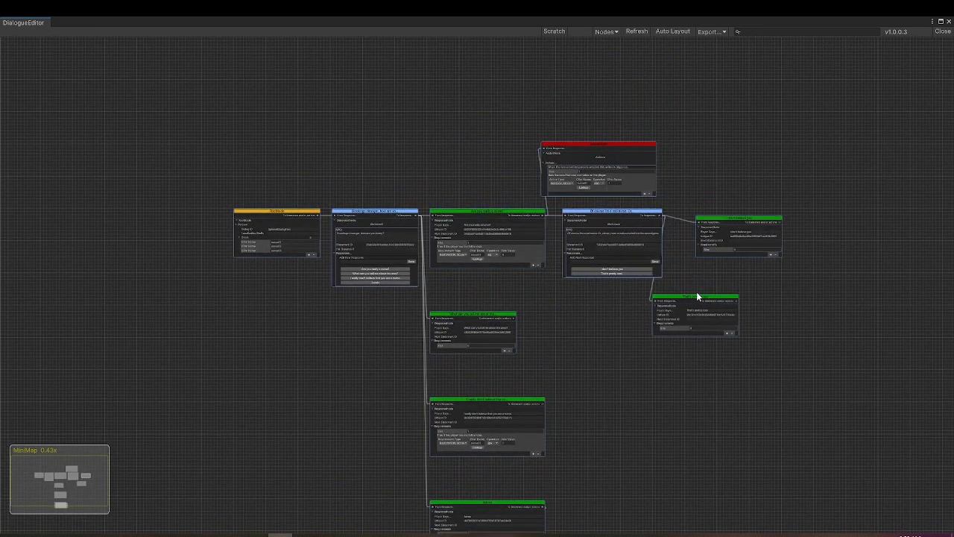
pyautogui.moveTo(698, 302); pyautogui.dragTo(737, 272)
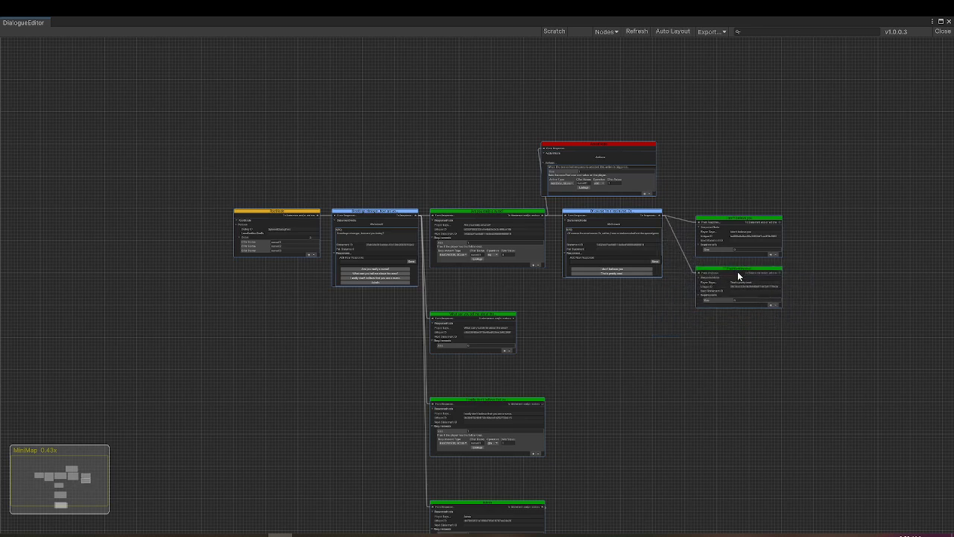